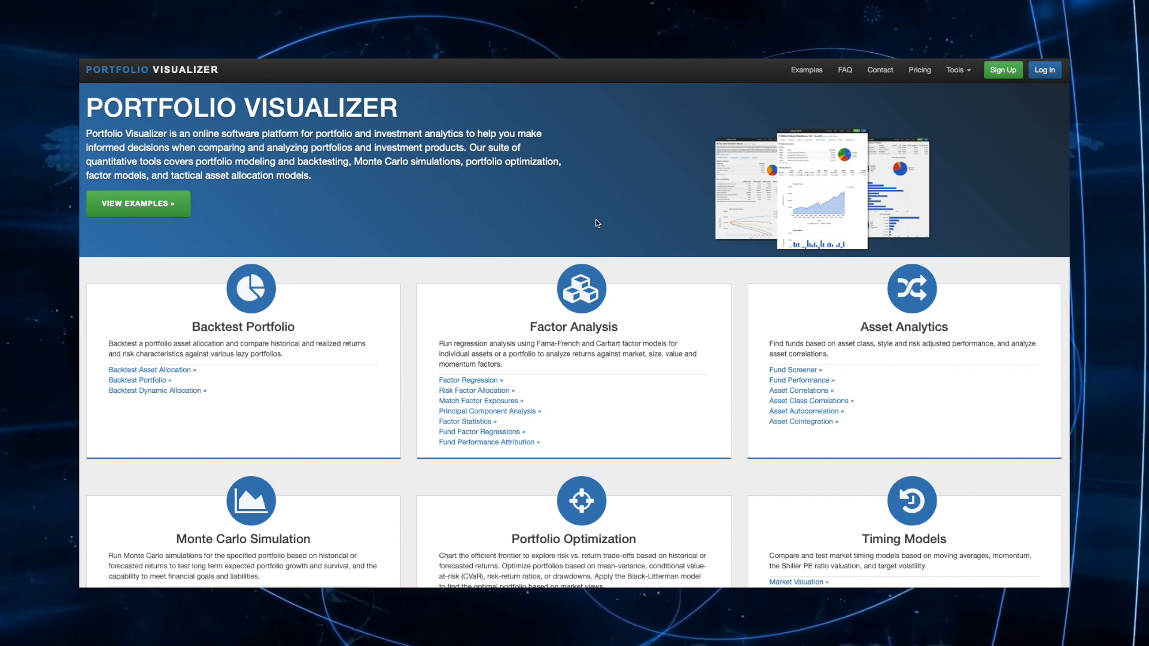
scroll(596, 220, "up", 1)
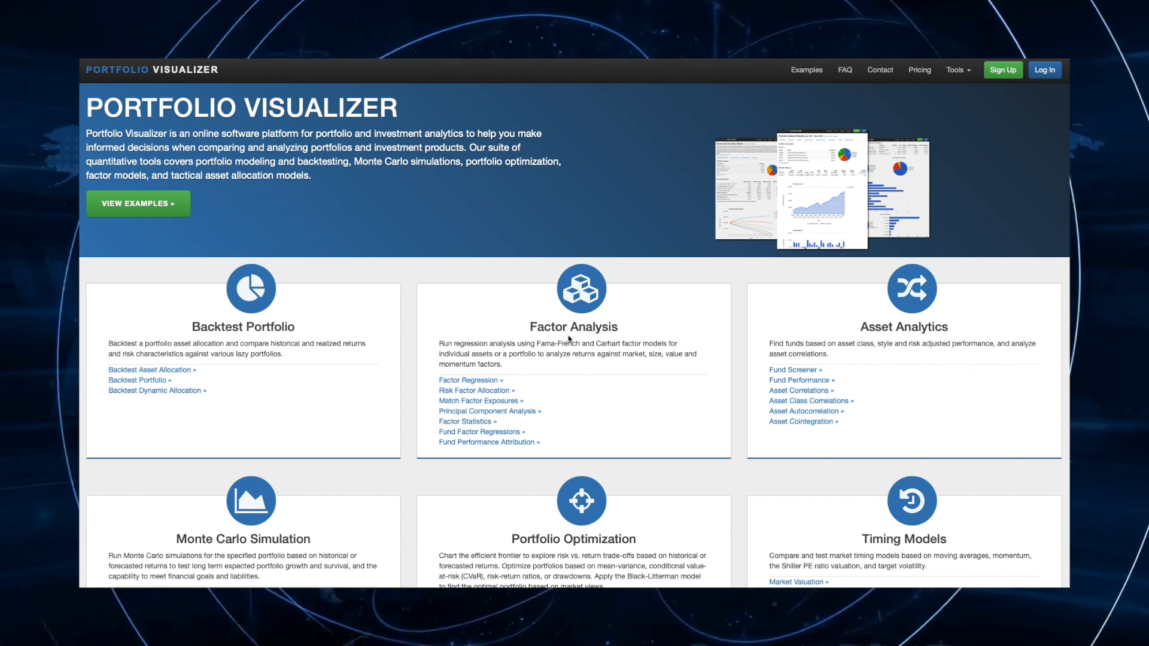
scroll(569, 339, "down", 3)
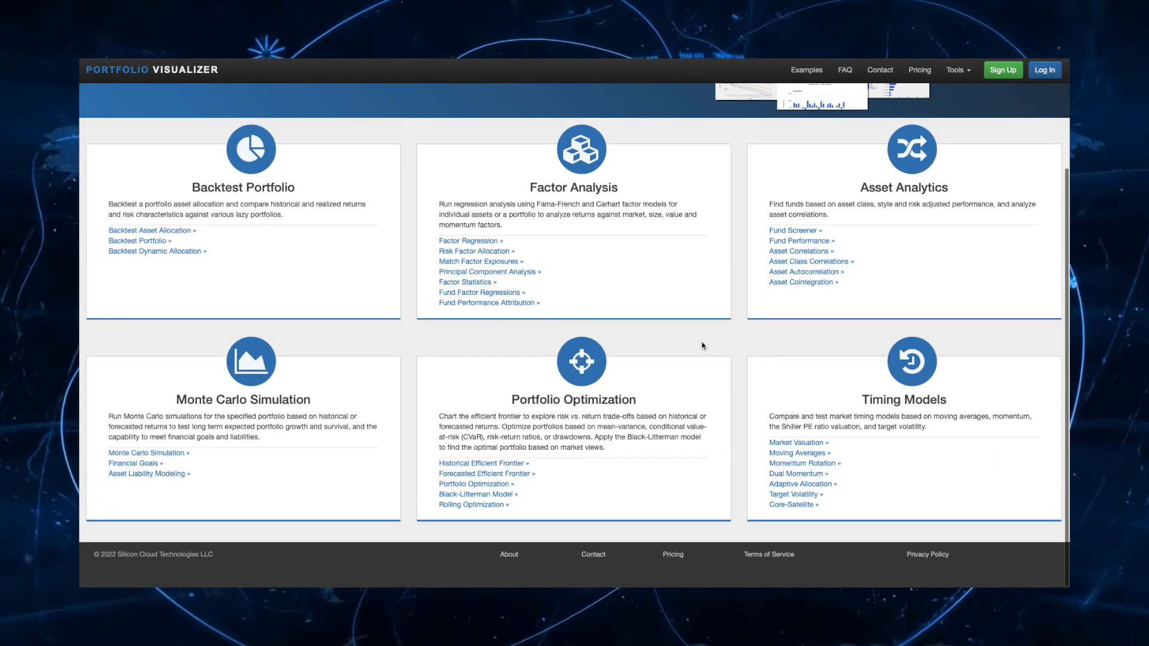
left_click_drag(945, 402, 862, 405)
left_click(862, 406)
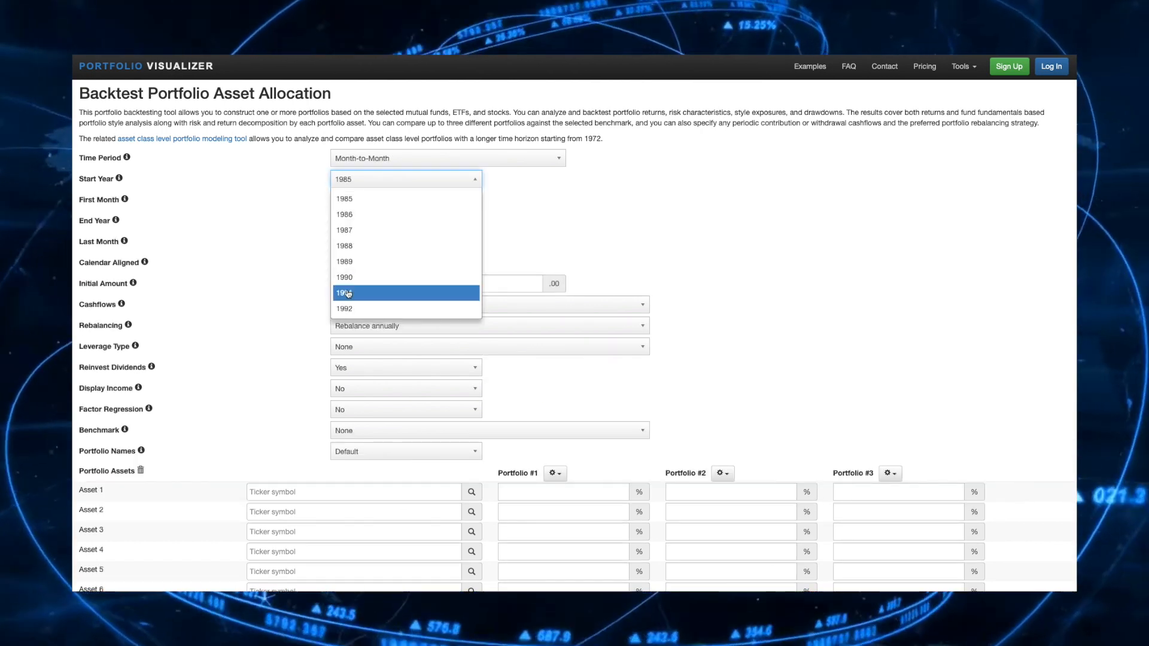
Set the backtest start year to 1991 and the first month to May
left_click(347, 291)
left_click(395, 199)
left_click(351, 280)
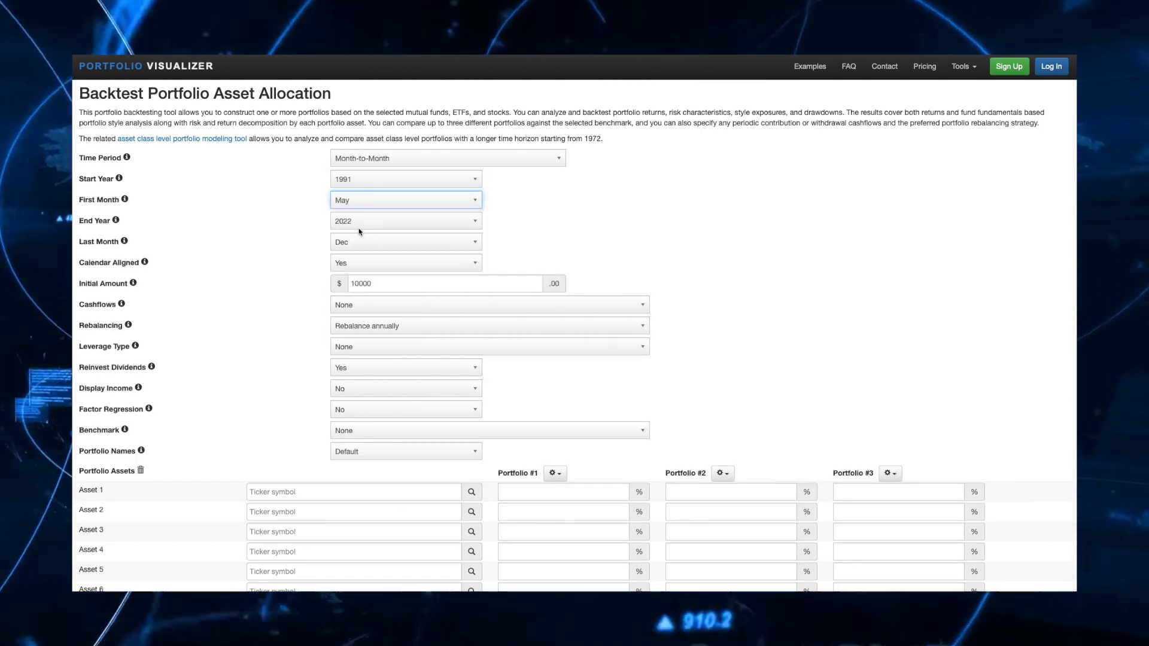
Return the backtest start year to 1985 and the first month to January
left_click(355, 184)
left_click(352, 206)
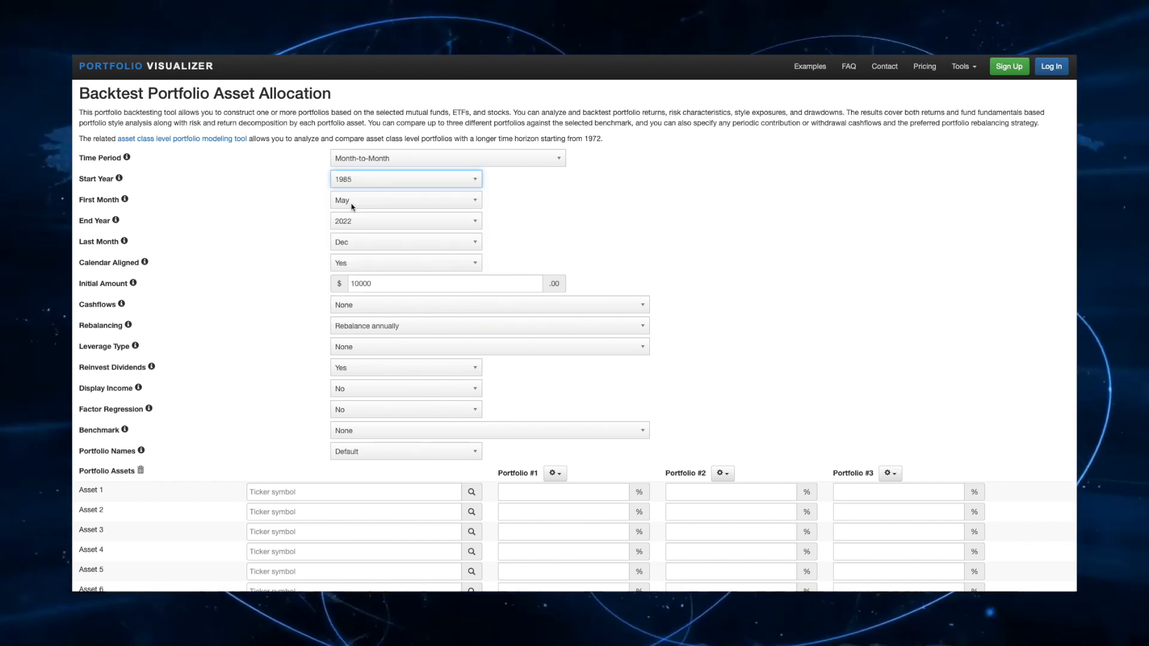
left_click(362, 201)
scroll(353, 209, "down", 1)
left_click(348, 213)
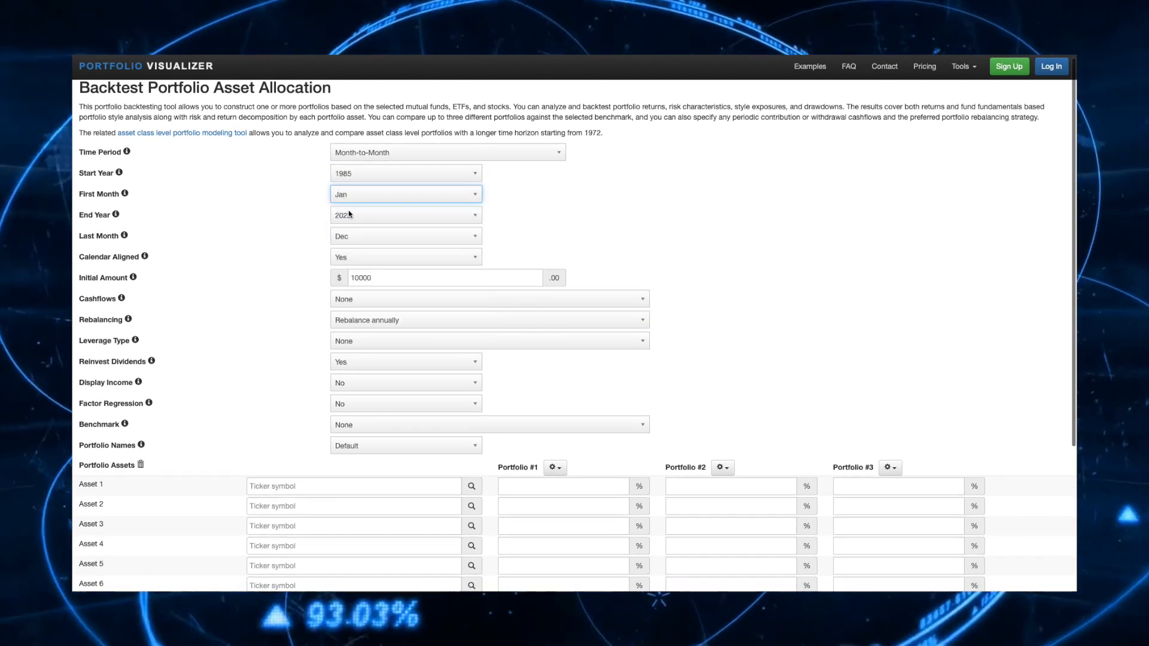
Set the backtest time period to Year-to-Year and include year-to-date results
left_click(363, 152)
left_click(357, 186)
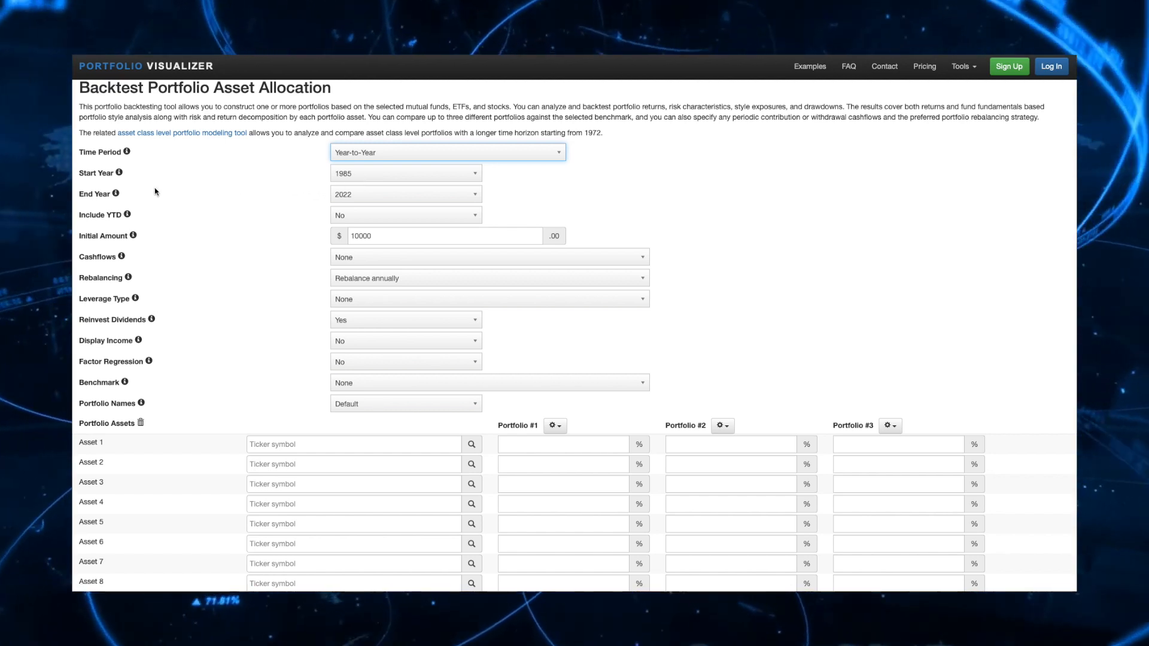
mouse_move(121, 177)
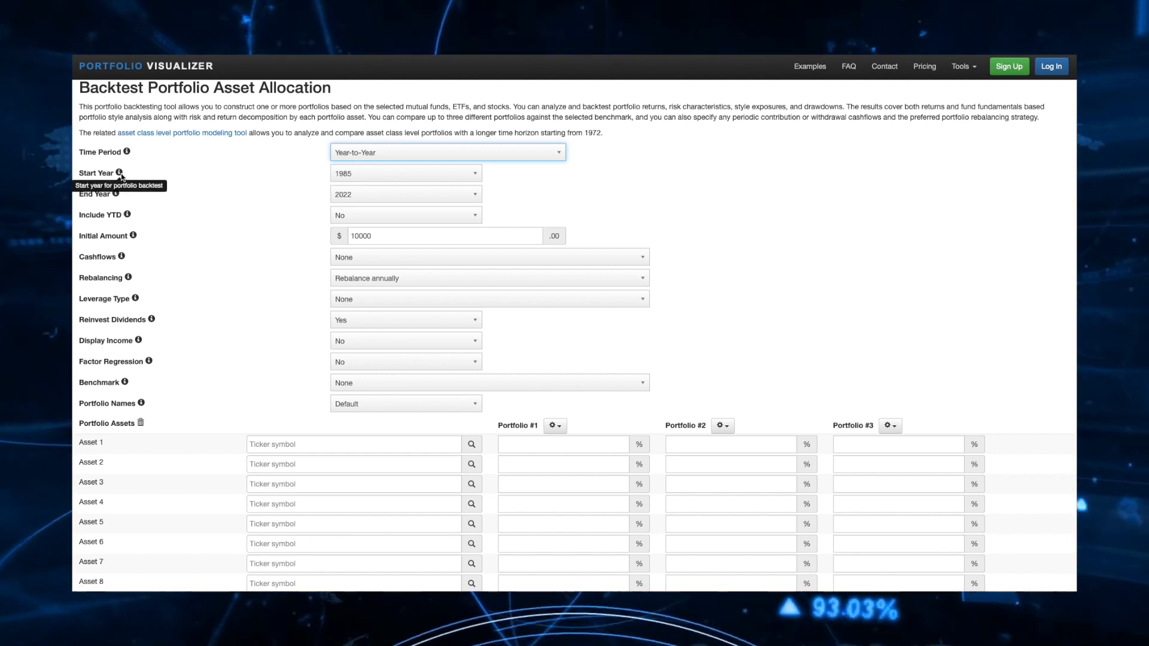
mouse_move(127, 155)
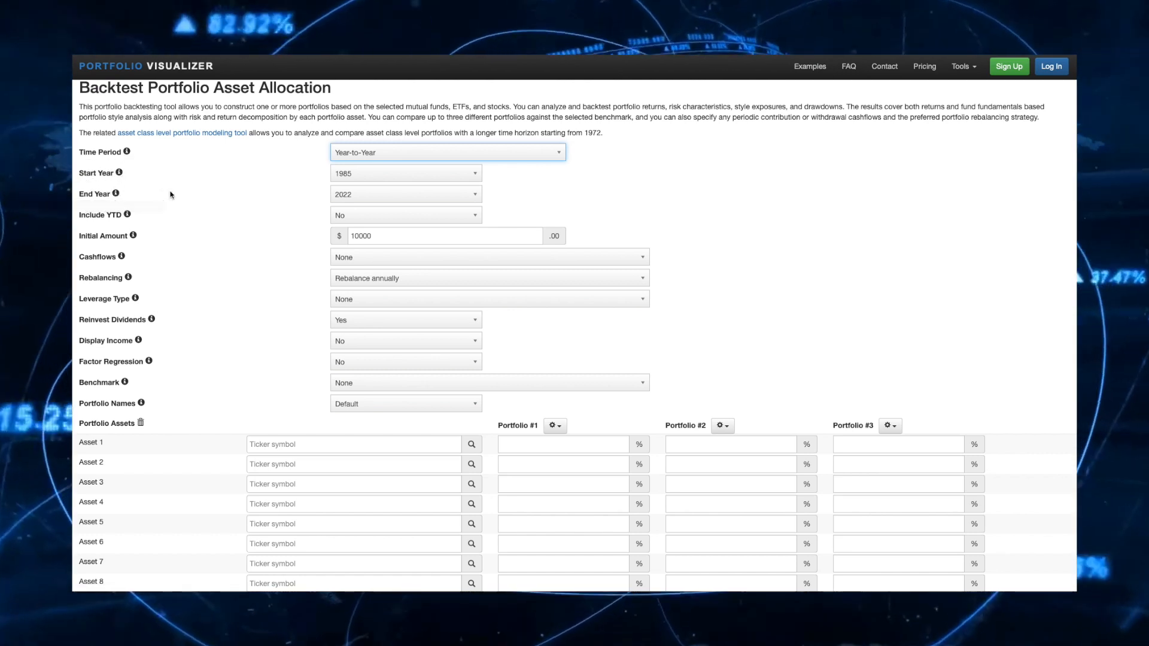
mouse_move(127, 217)
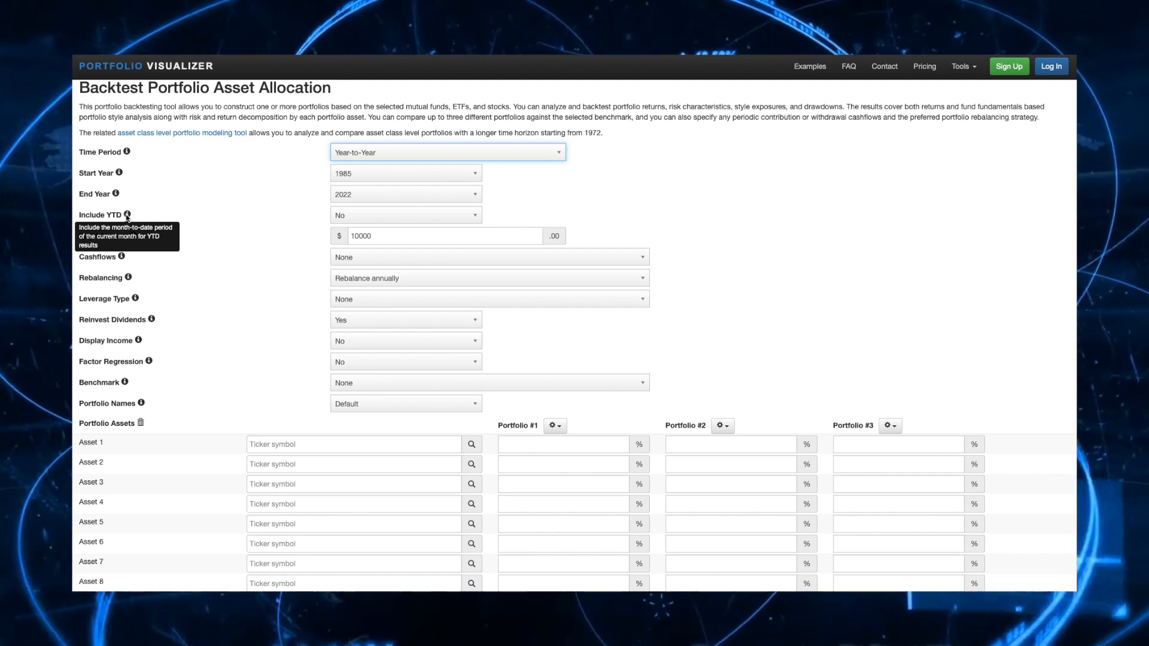
left_click(351, 216)
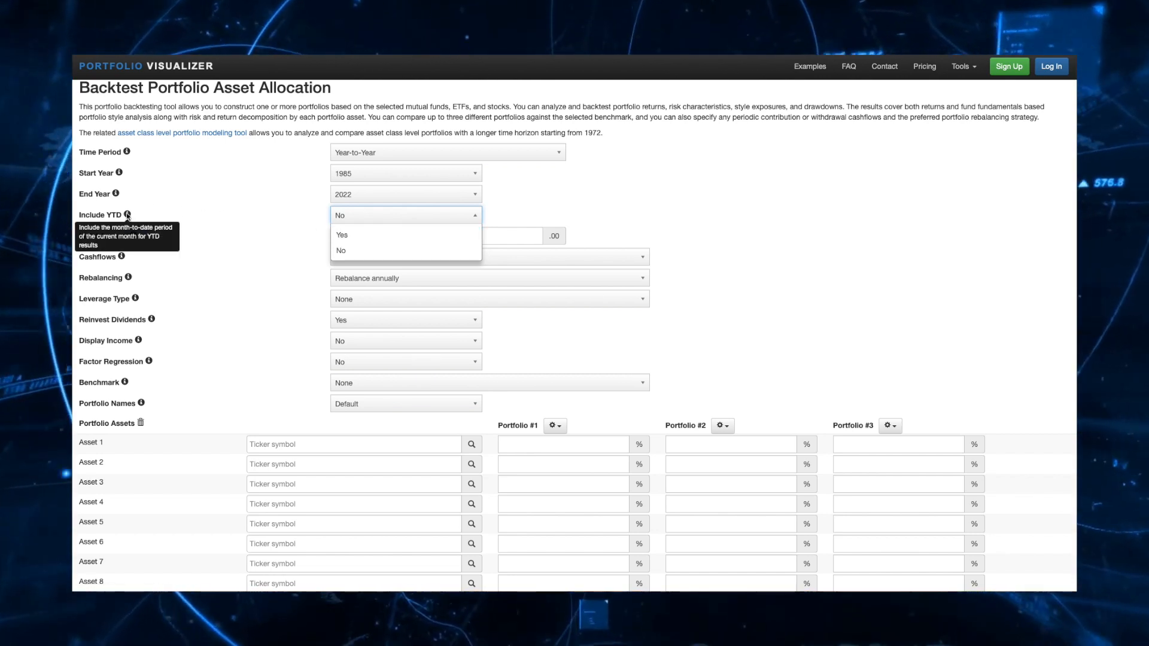
left_click(256, 214)
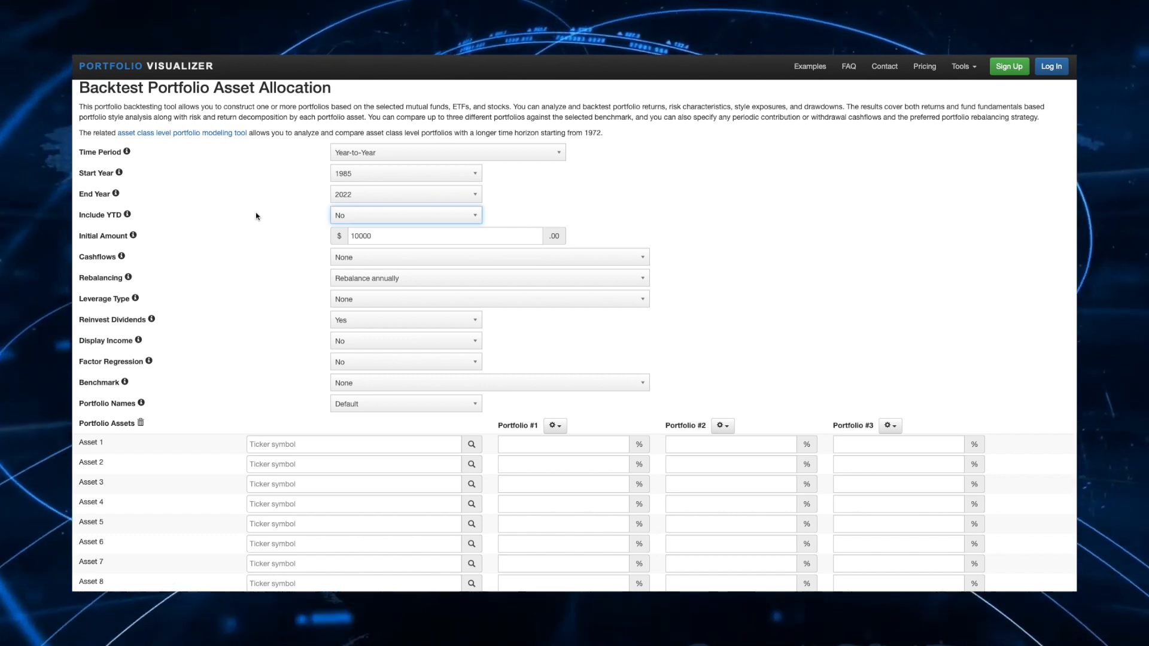
left_click(332, 215)
left_click(340, 233)
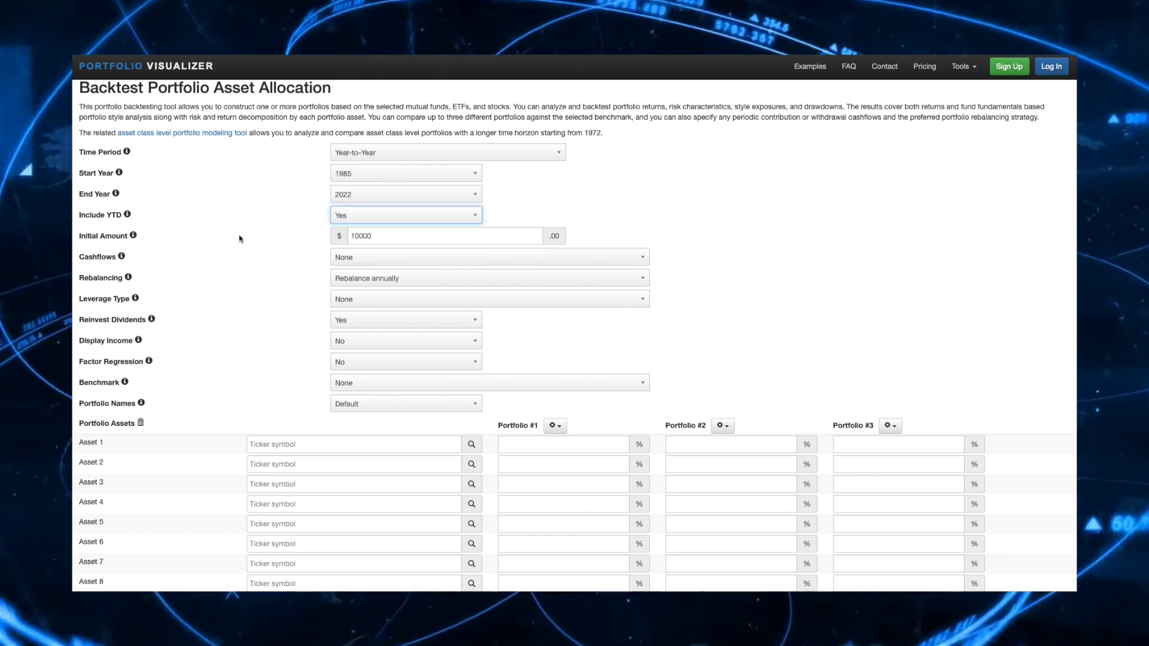
Set the cashflows to contribute a fixed amount of $200
left_click(377, 236)
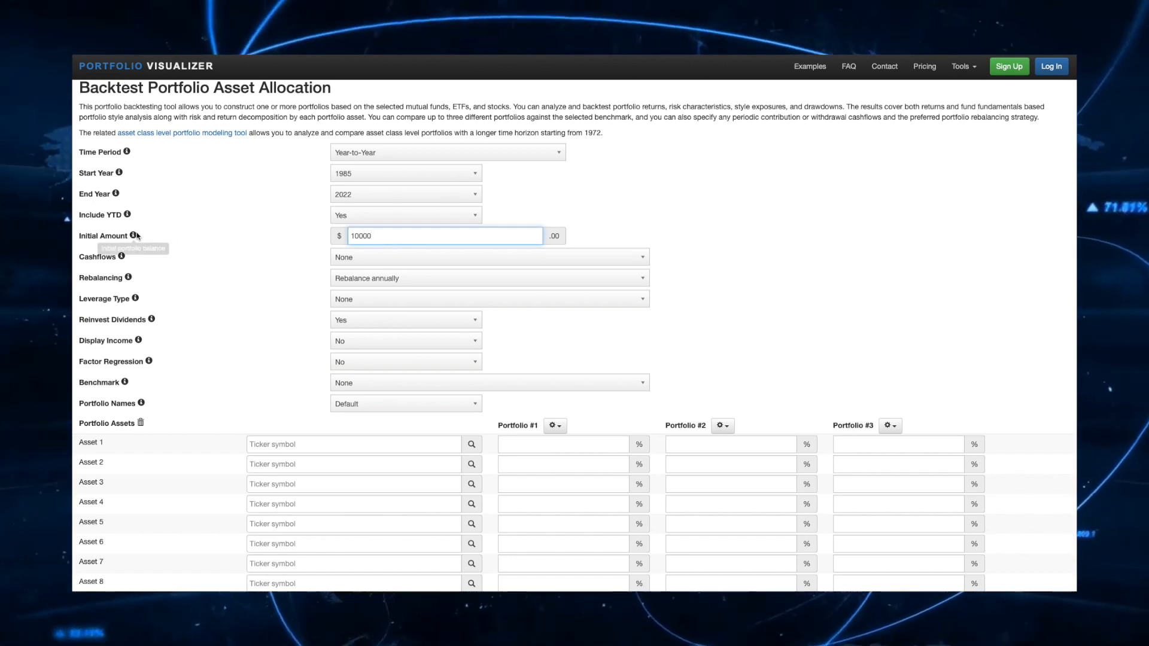
mouse_move(122, 257)
left_click(358, 258)
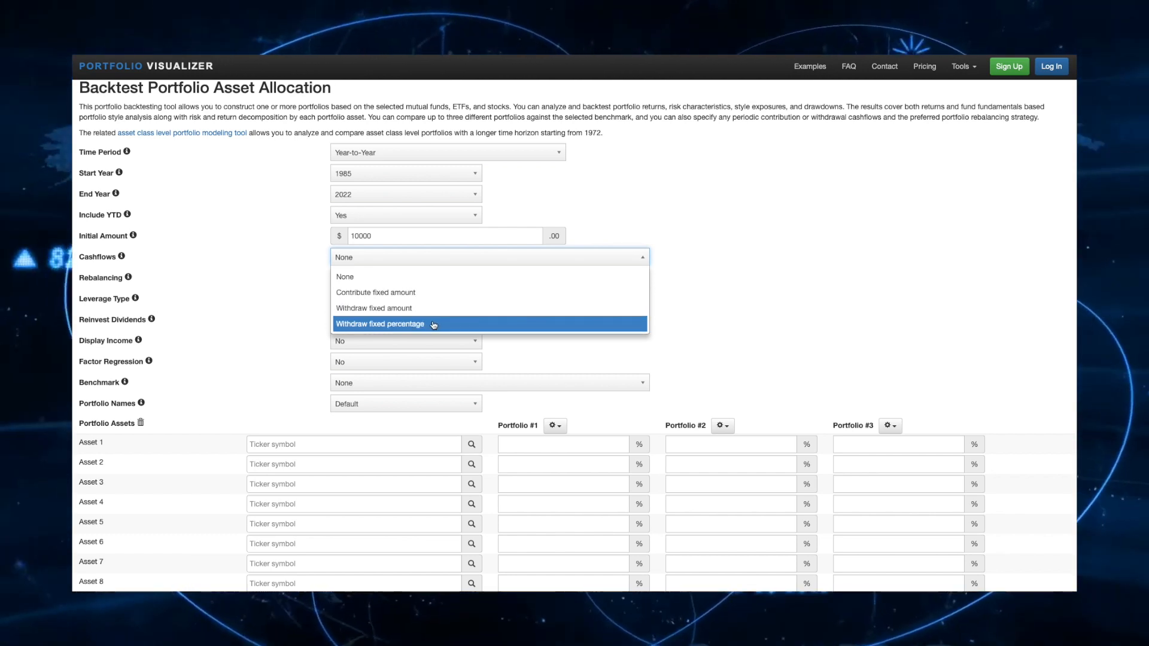
left_click(426, 293)
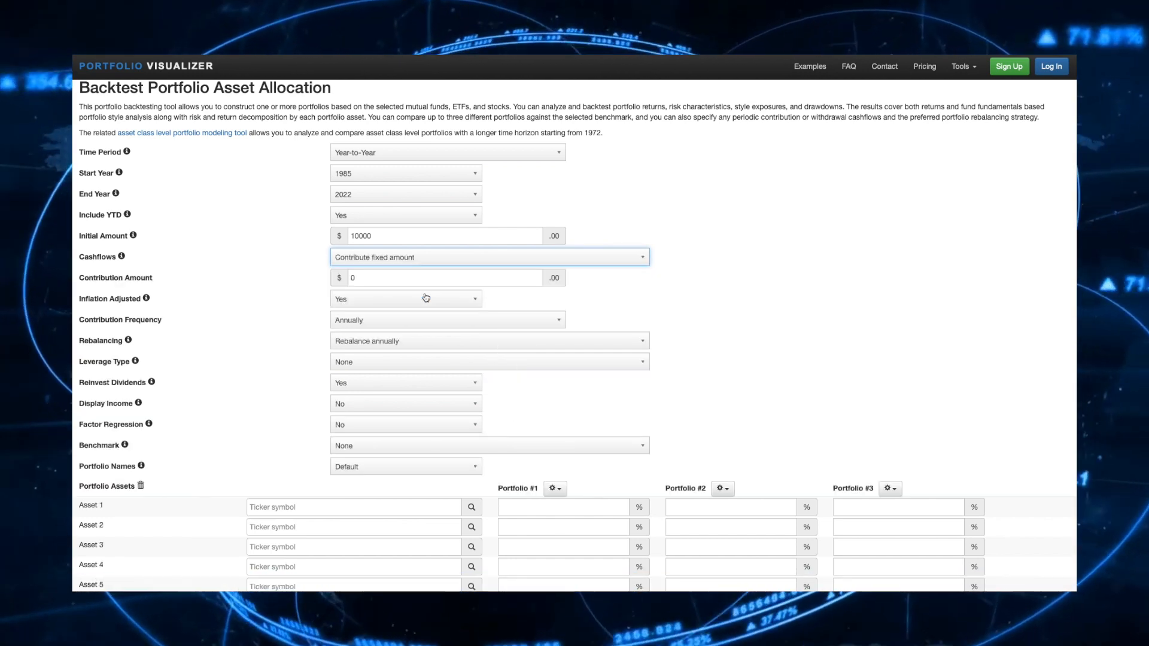
left_click(374, 279)
key("BackSpace")
type("200")
left_click(359, 303)
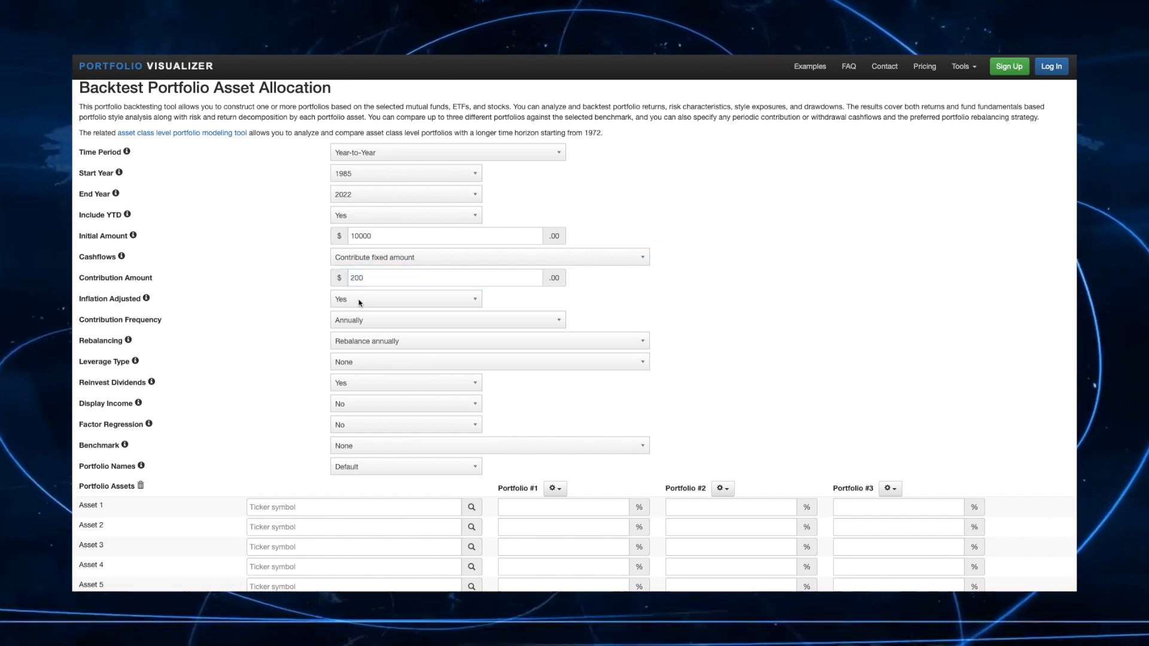
left_click(411, 259)
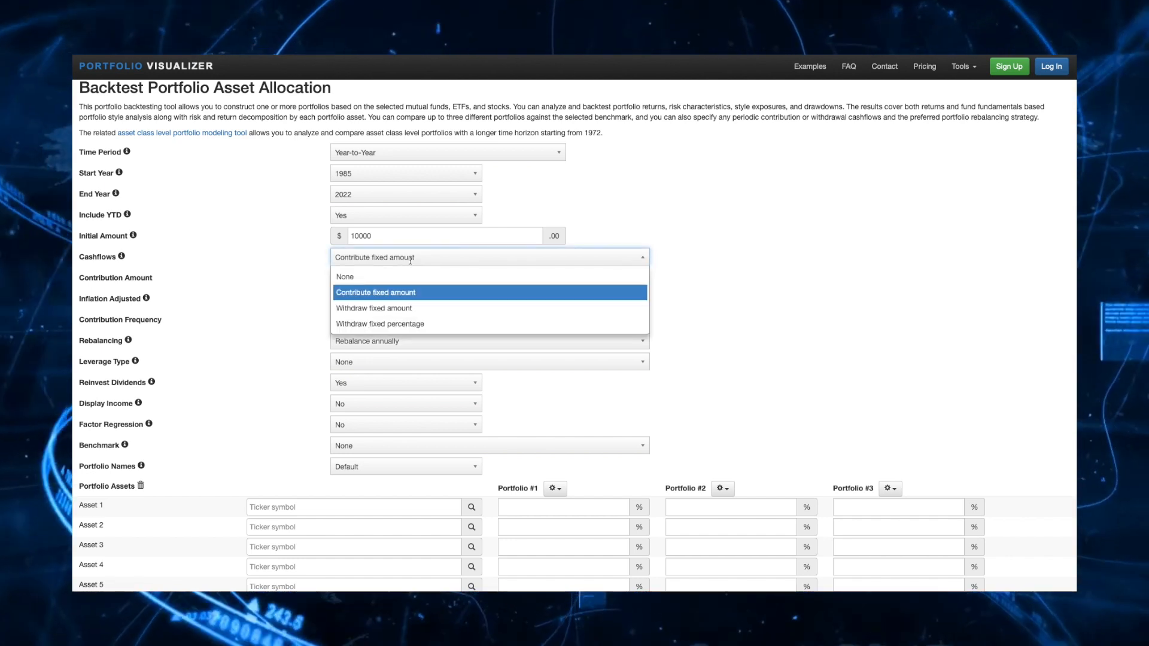
left_click(333, 293)
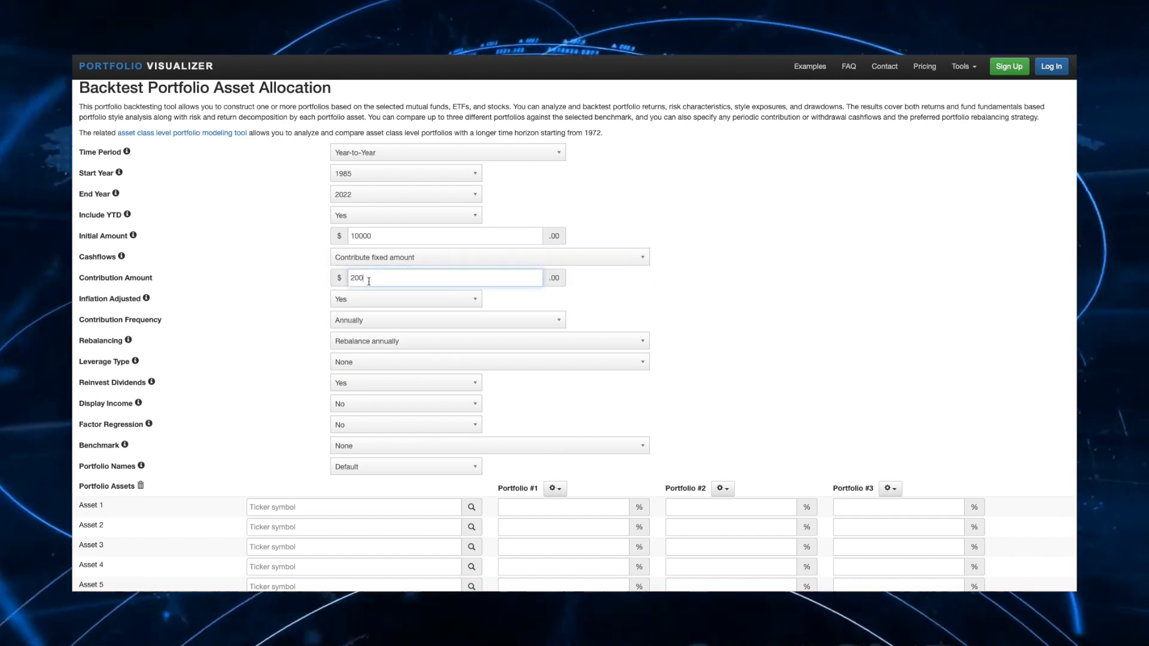
Set the cashflows to None and choose No rebalancing for the portfolios
left_click(363, 300)
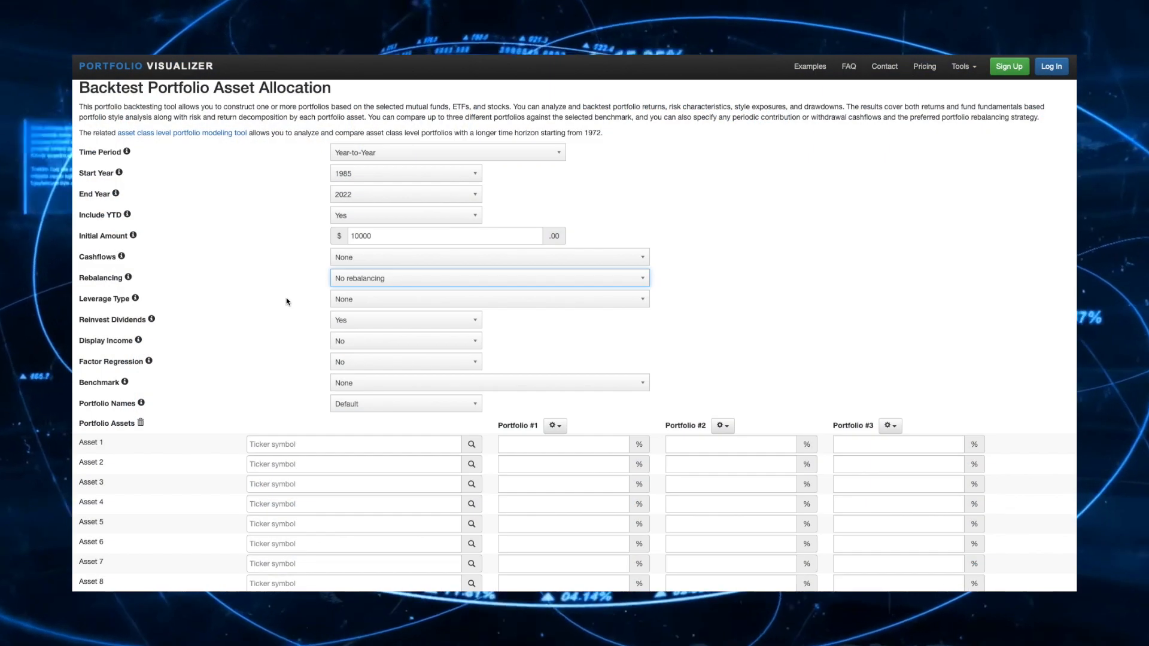
mouse_move(128, 277)
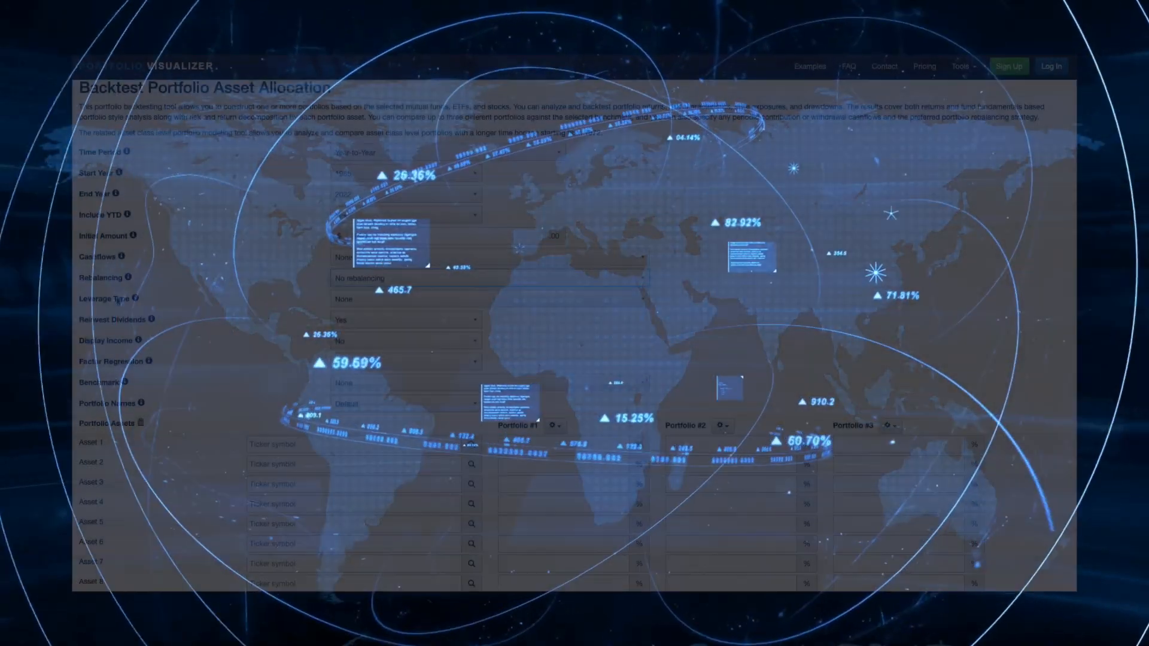
Review the available leverage types and the dividend reinvestment options without changing them
mouse_move(136, 299)
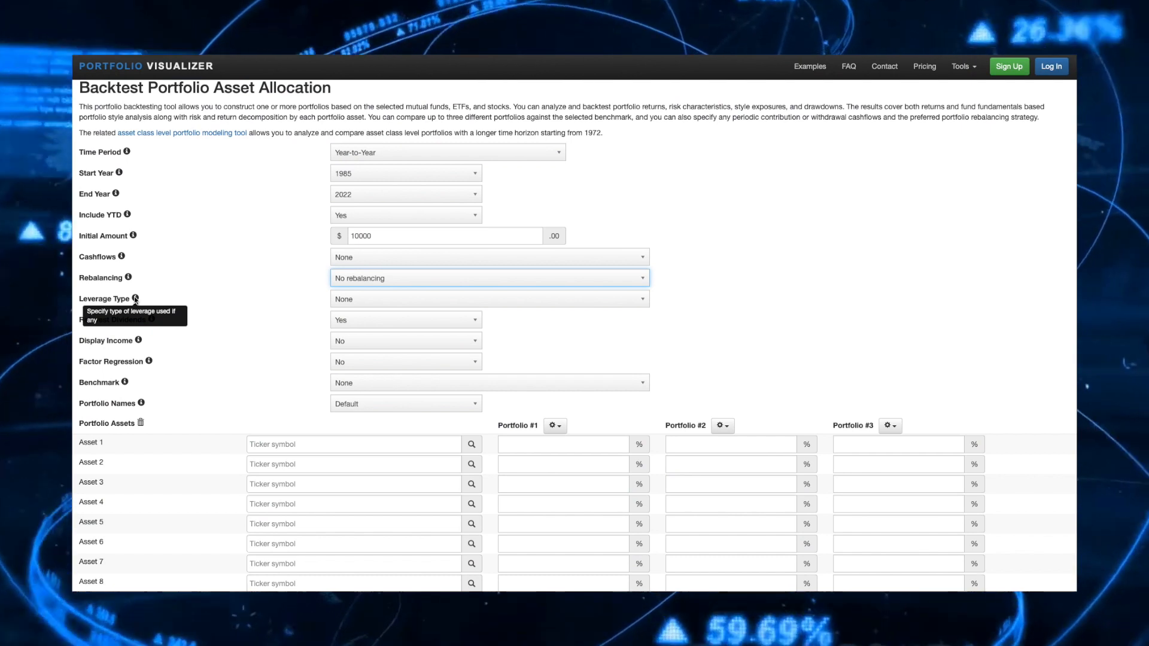
left_click(357, 298)
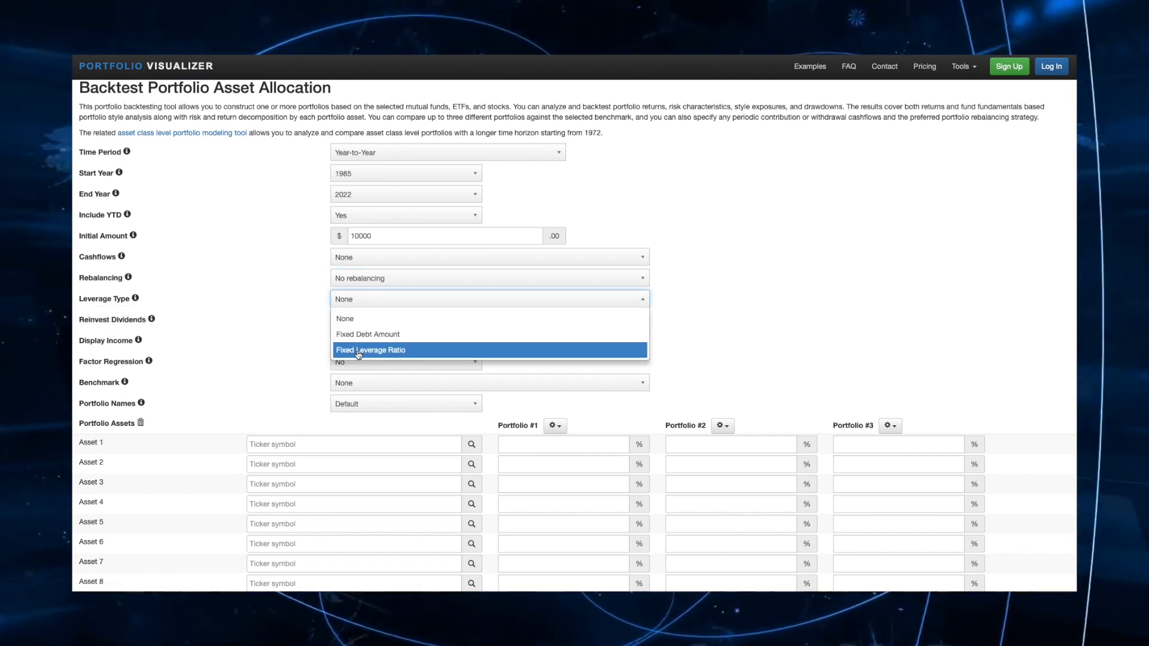
left_click(295, 328)
mouse_move(150, 320)
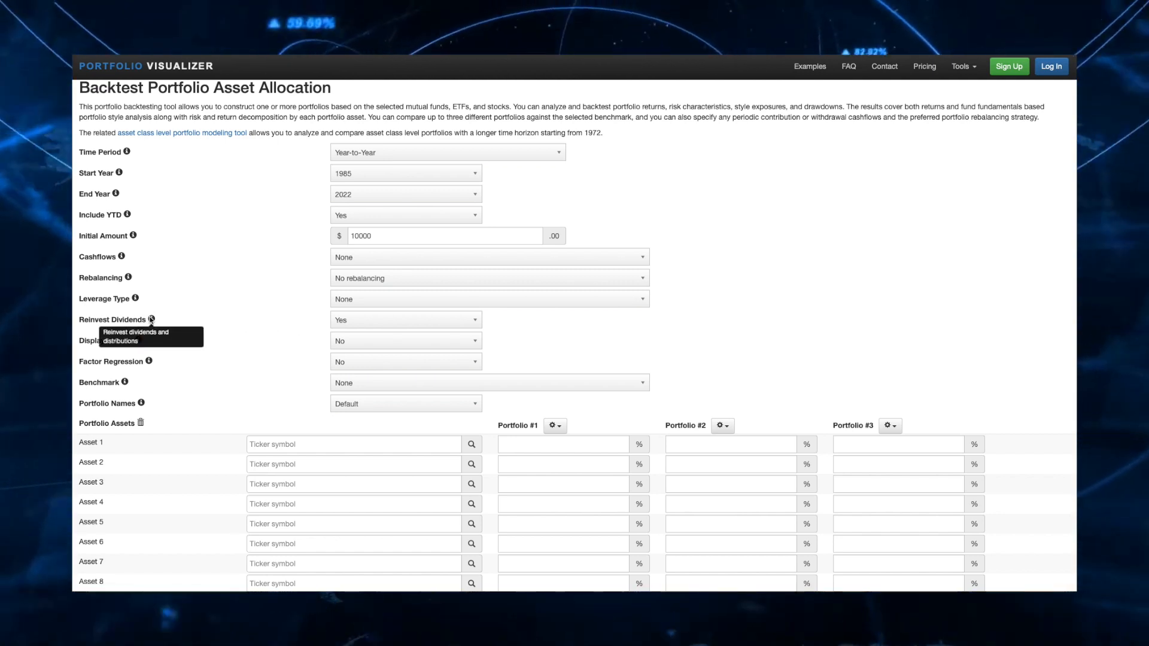
left_click(345, 321)
left_click(267, 325)
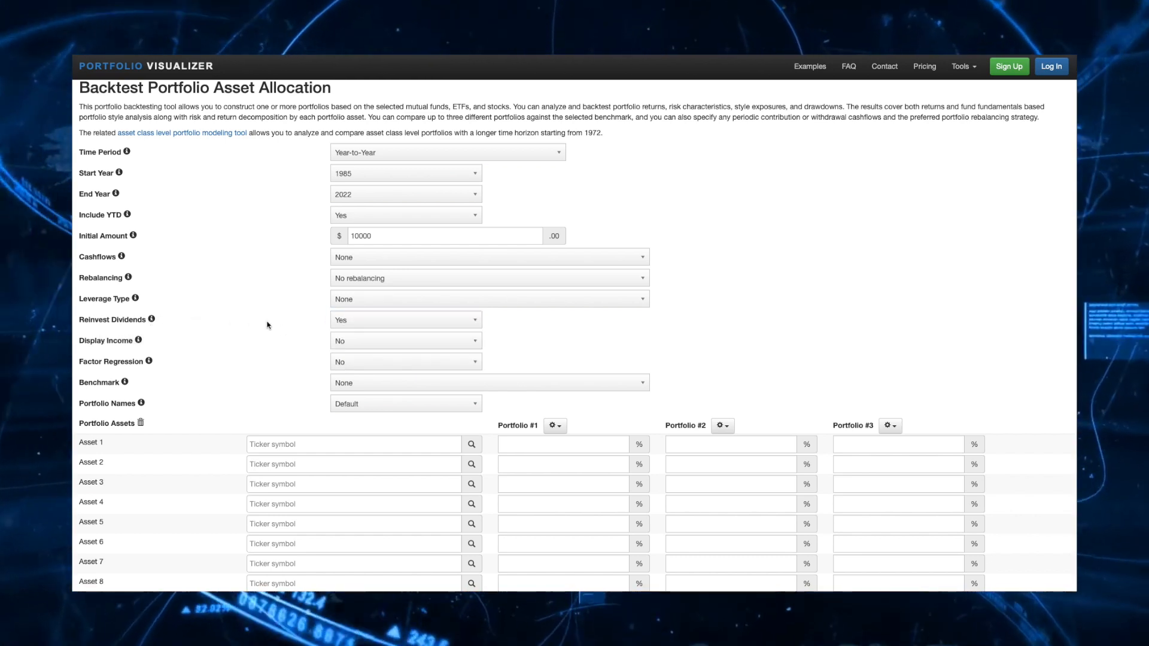
Set the backtest to display income
mouse_move(138, 343)
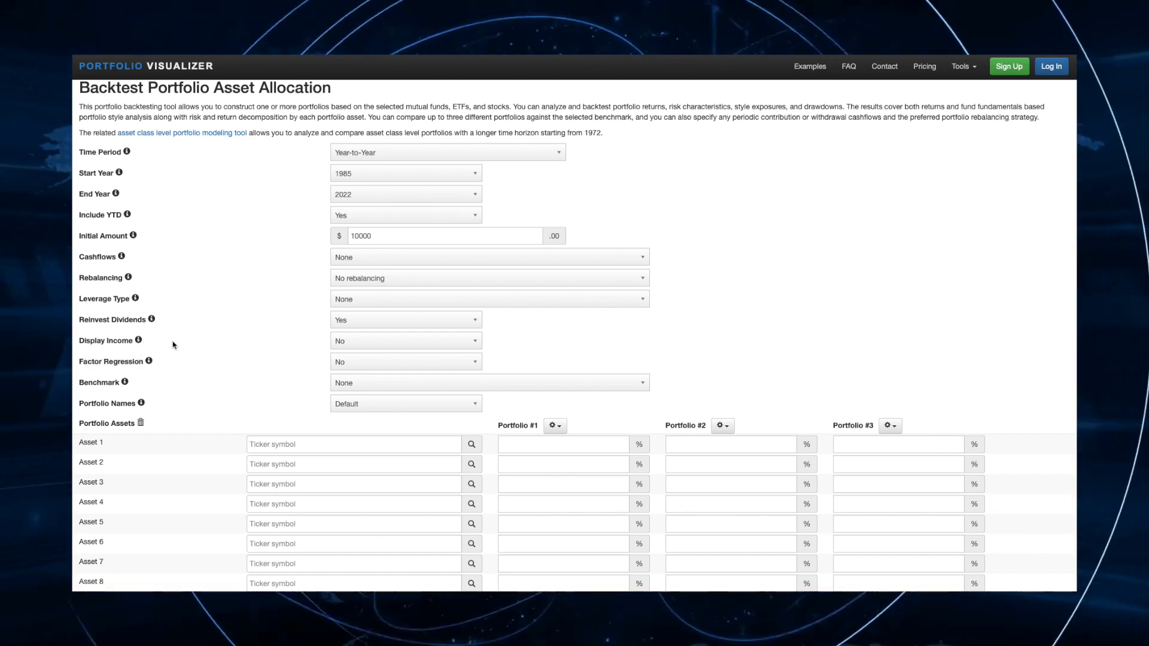
left_click(338, 341)
left_click(344, 377)
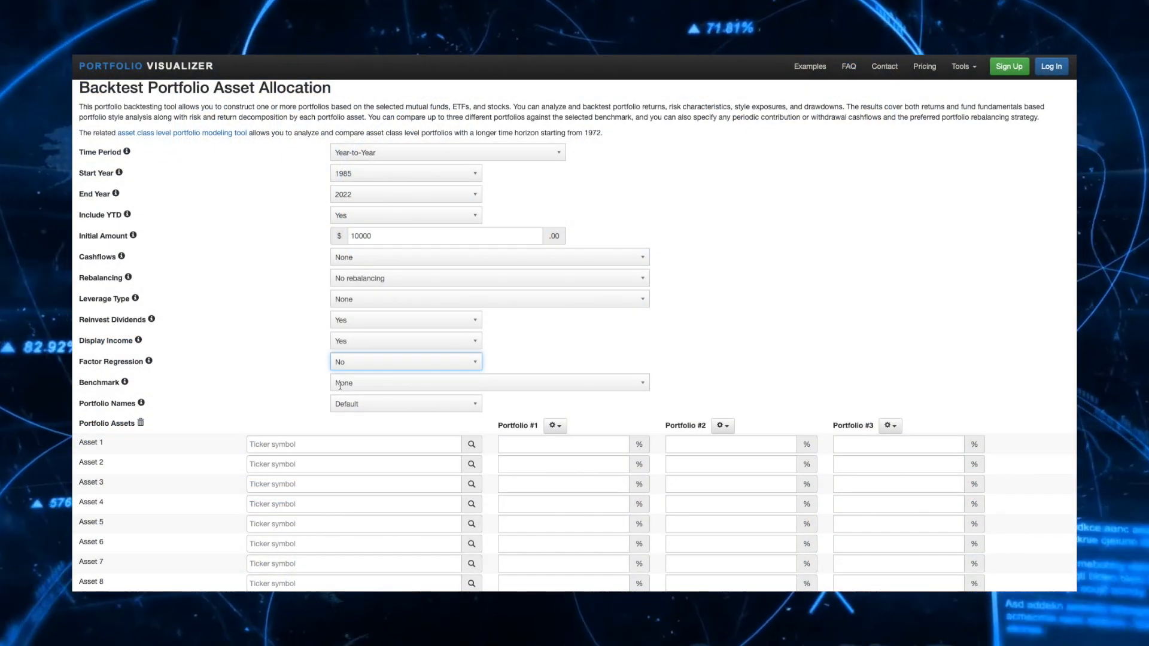
Set the benchmark to Vanguard 500 Index Investor and switch the portfolio names to Custom
left_click(341, 383)
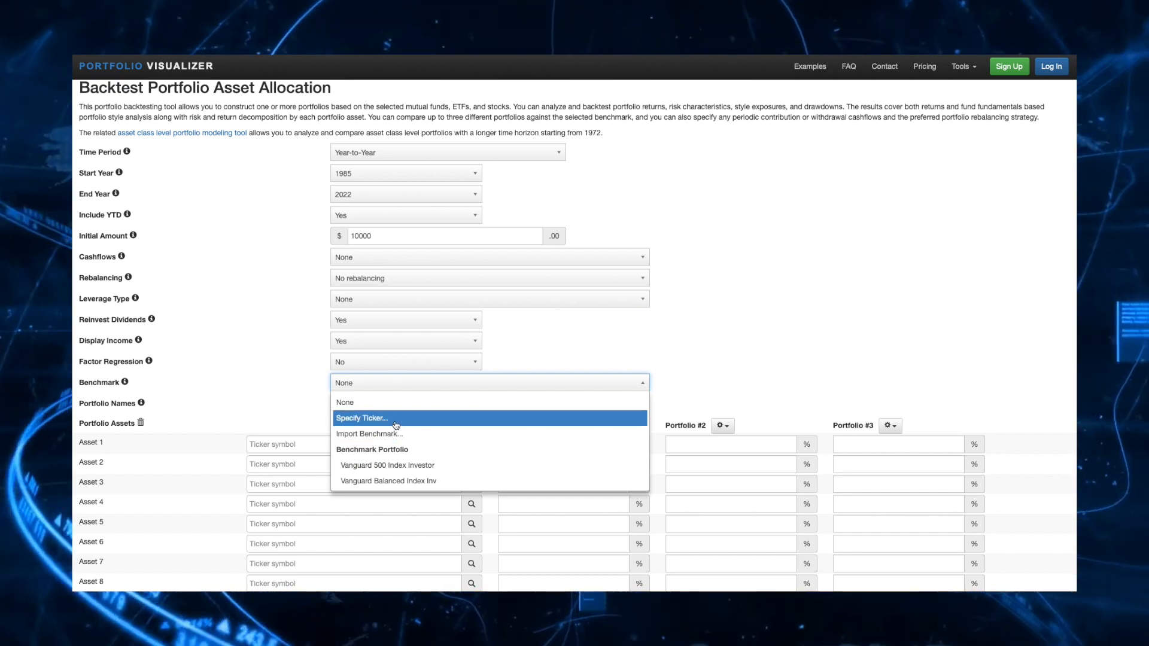
left_click(395, 466)
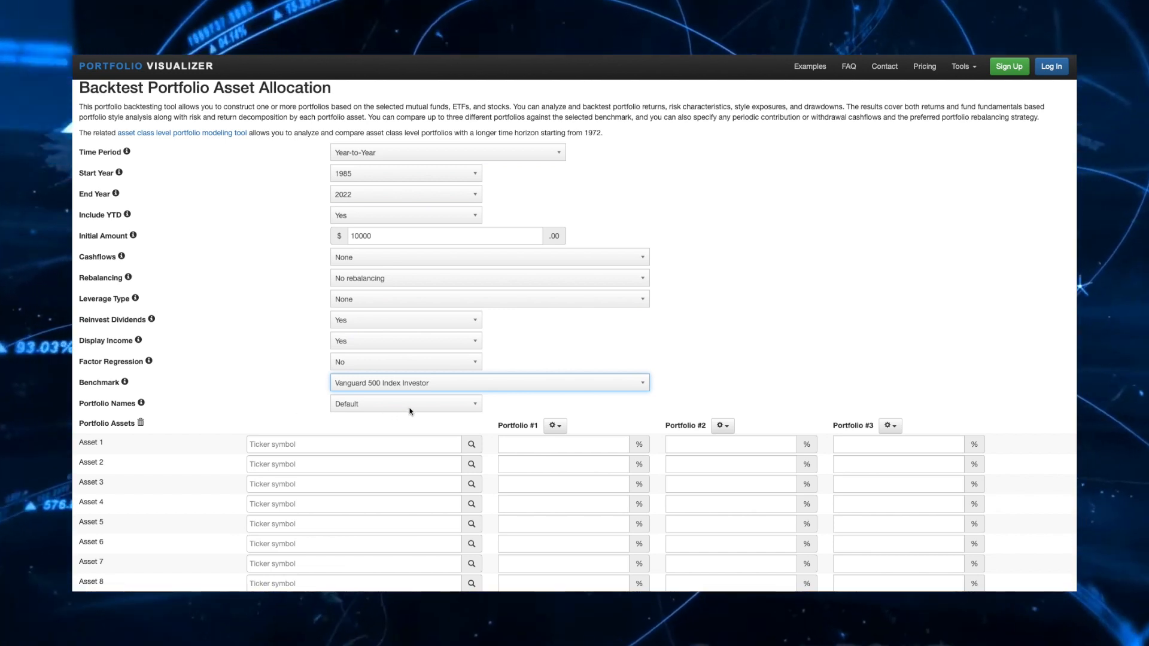
left_click(475, 407)
left_click(353, 439)
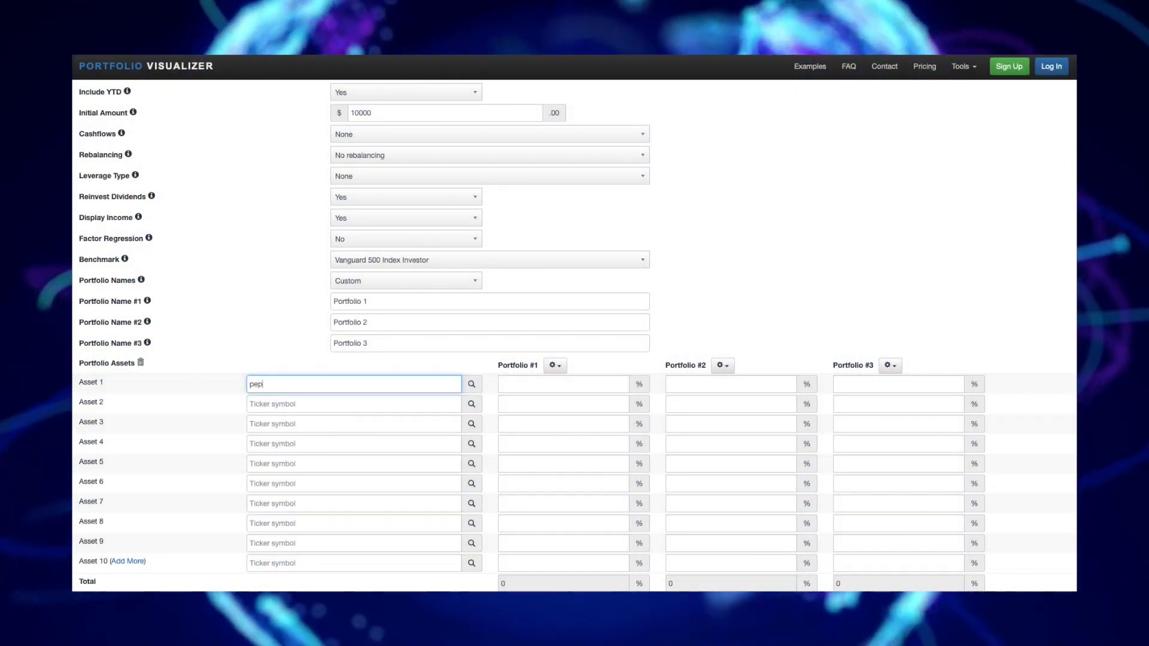
Enter PEP as asset 1 with 100% in Portfolio #1 and KO as asset 2 with 100% in Portfolio #2
left_click(264, 403)
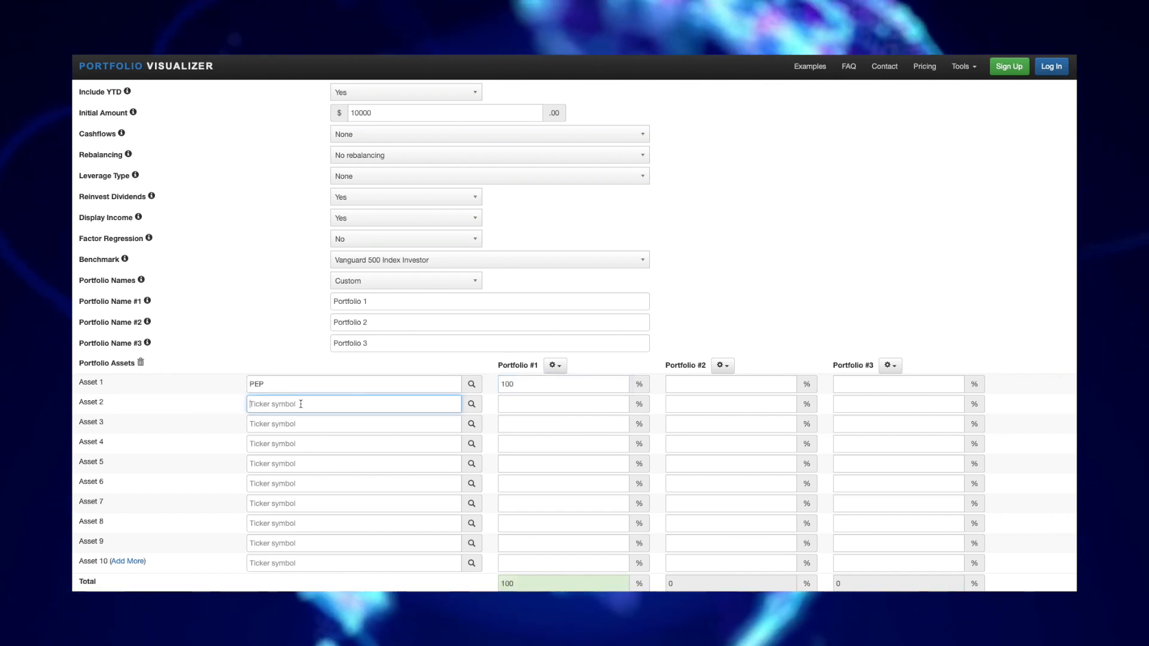
type("ko")
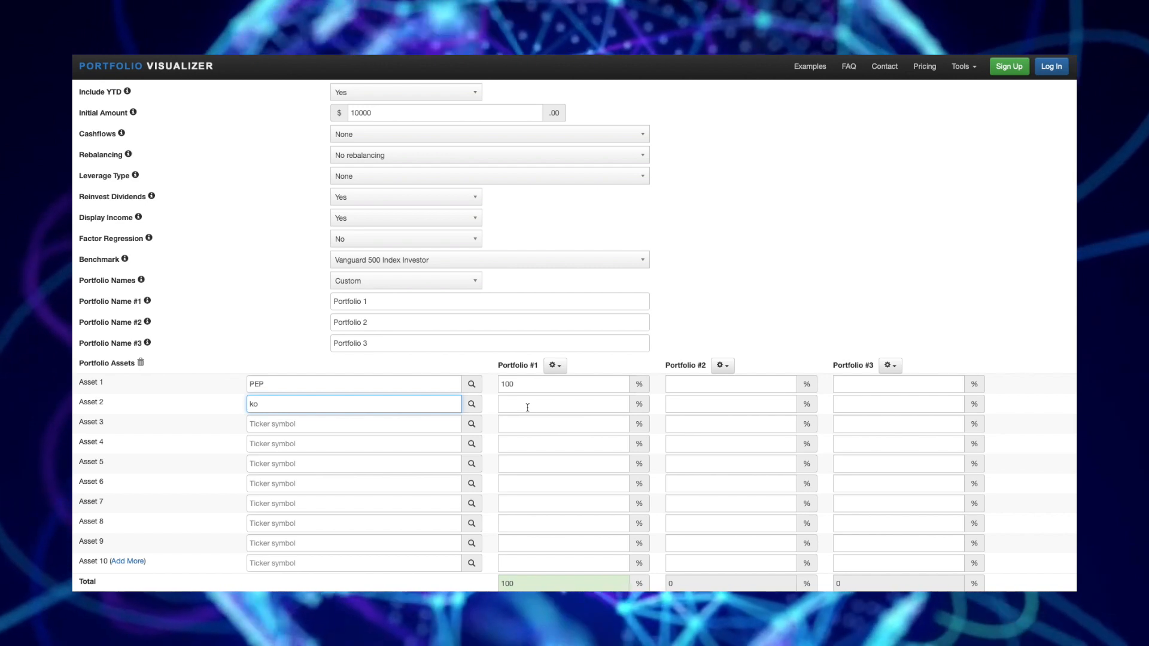
left_click(677, 408)
type("100")
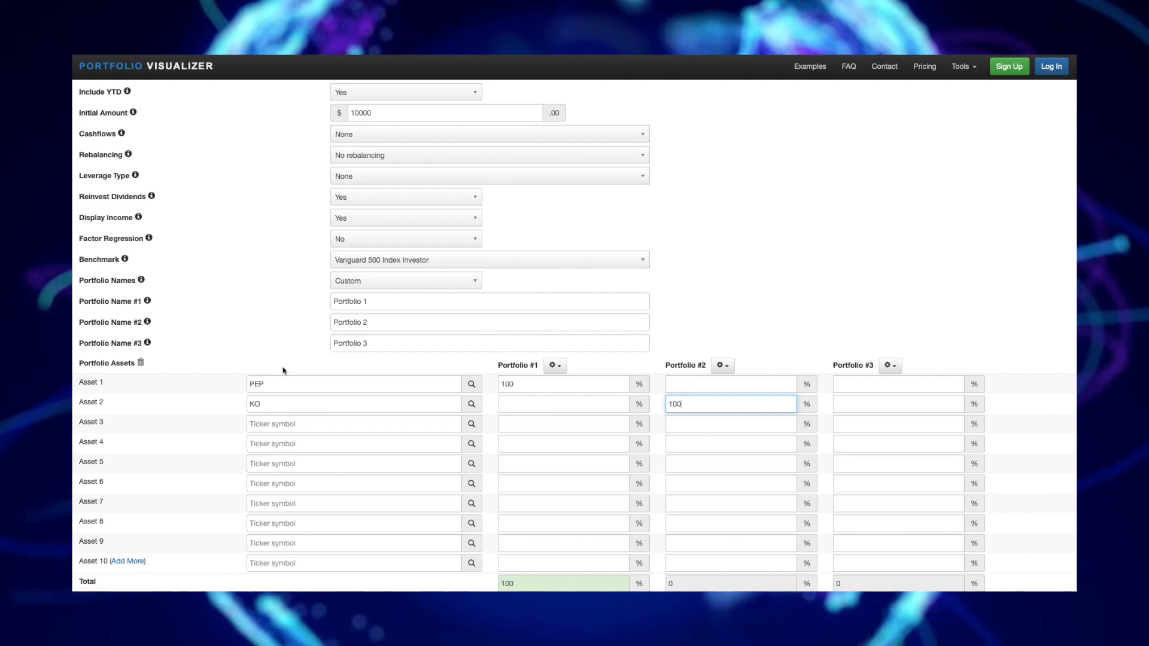
Analyze the portfolios and highlight the results note about the constrained time period
scroll(283, 368, "down", 3)
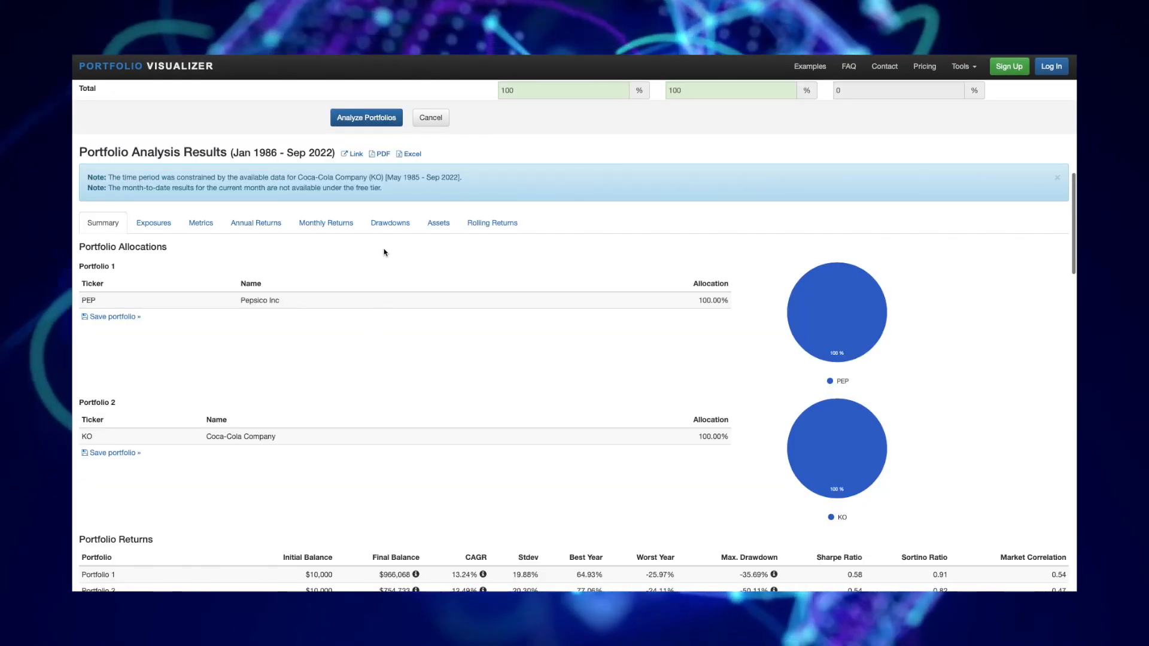
left_click_drag(462, 178, 255, 178)
left_click_drag(178, 179, 106, 178)
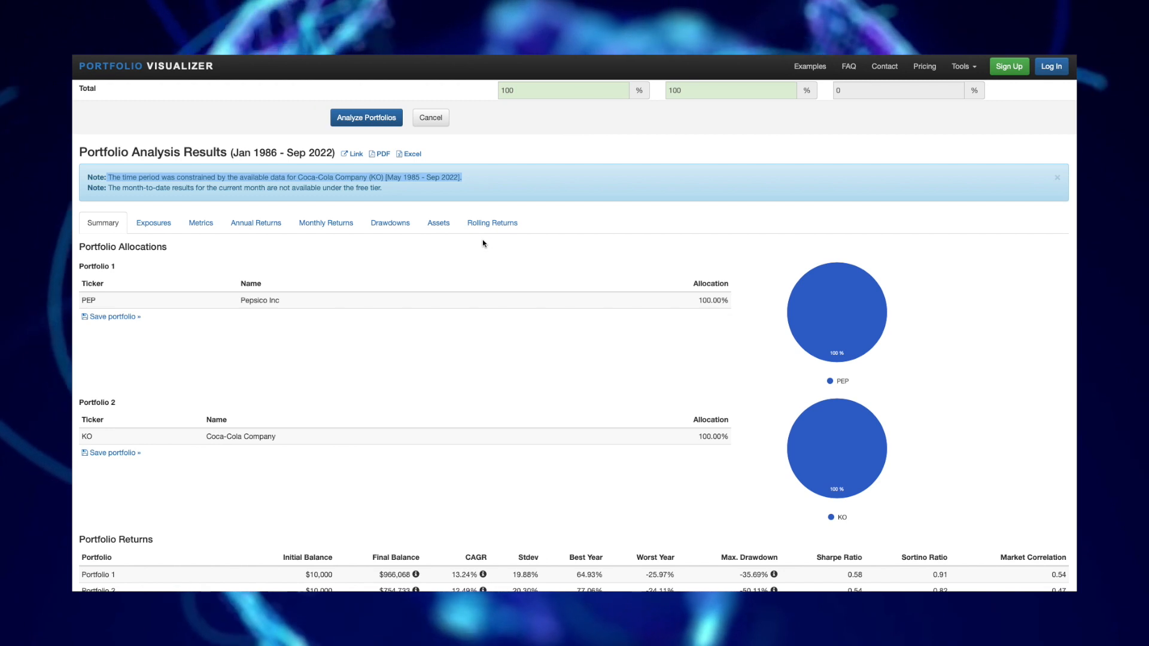
Review the allocations of both portfolios, the portfolio returns table and the growth chart in the results summary
left_click(490, 256)
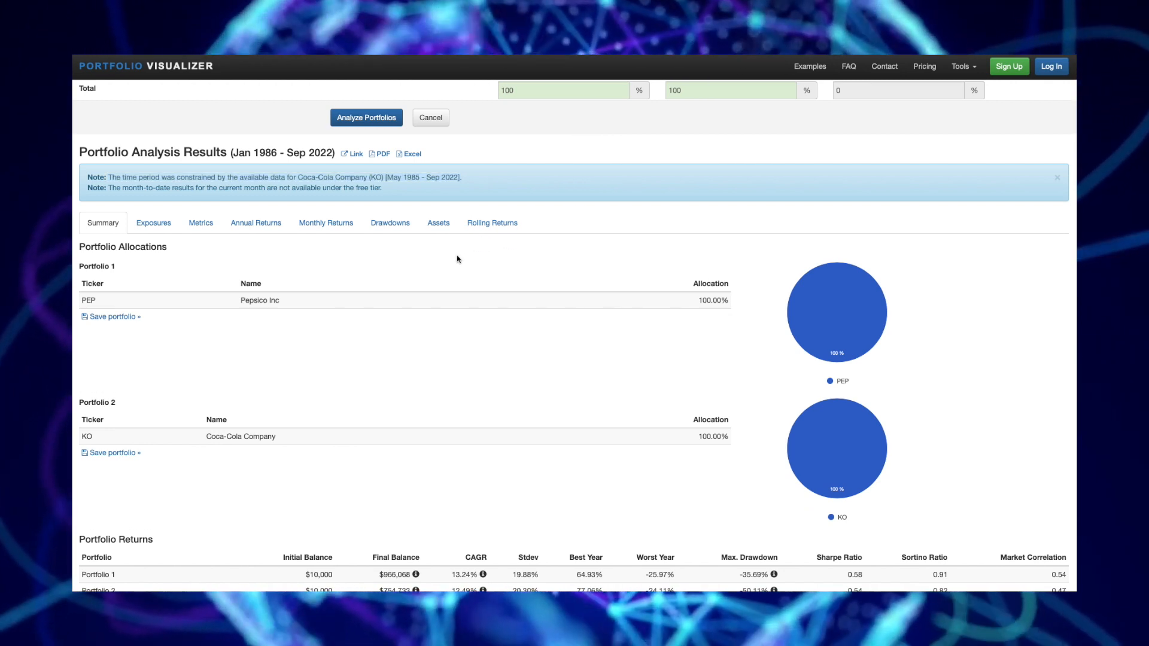
left_click_drag(117, 266, 98, 346)
left_click(98, 346)
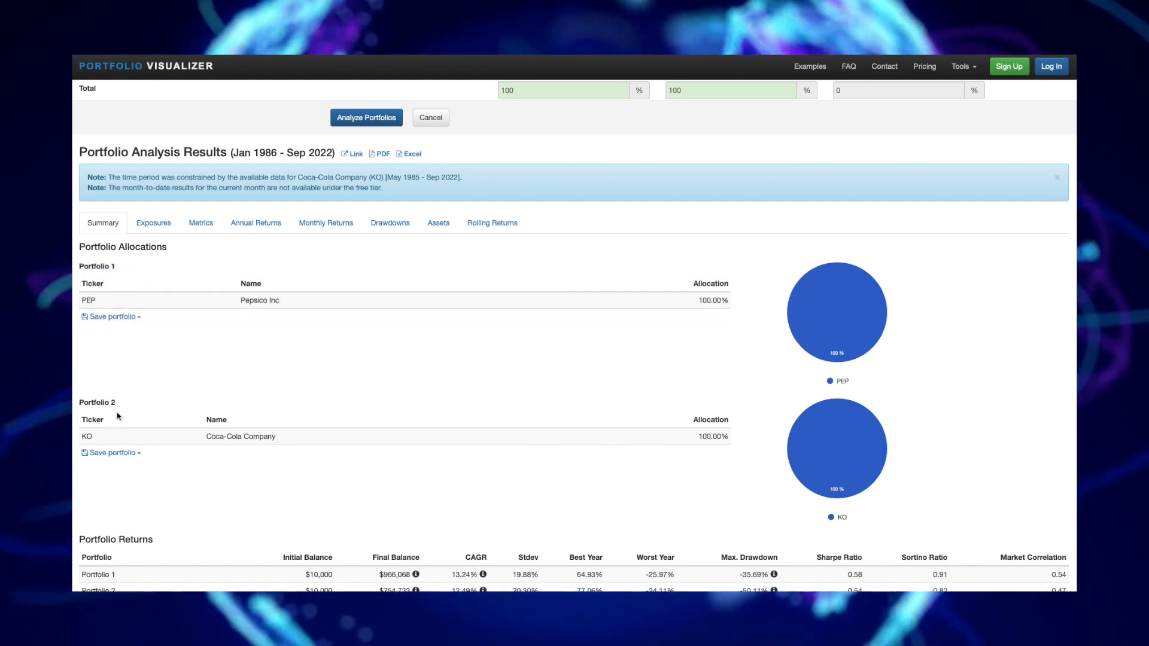
scroll(117, 416, "down", 6)
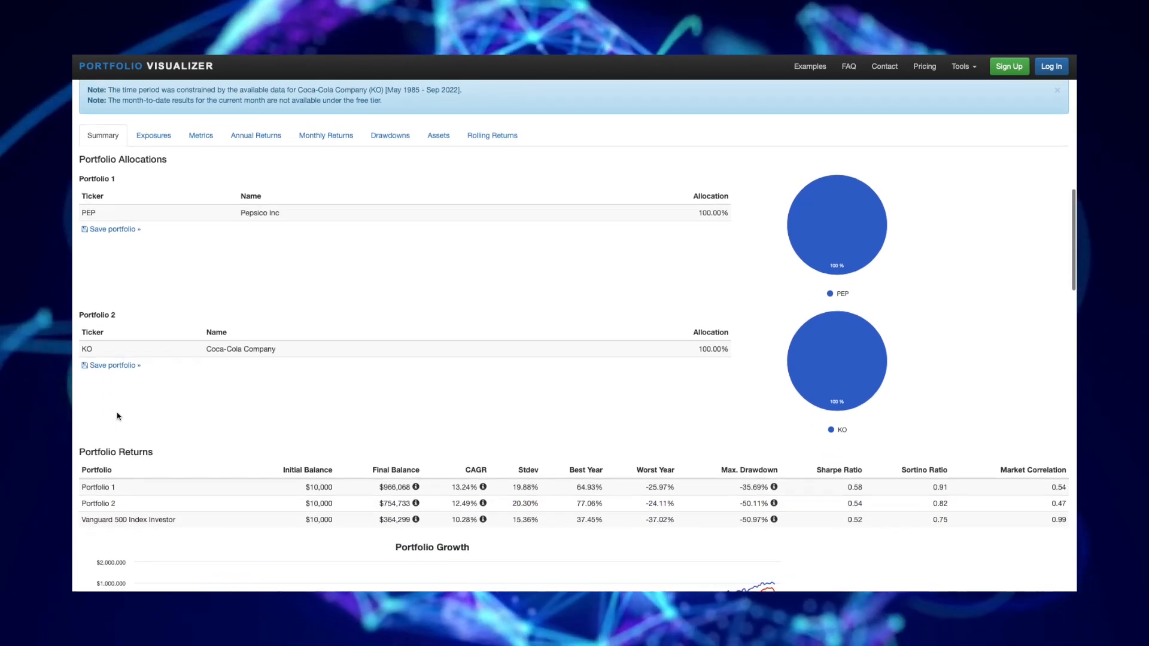
scroll(117, 415, "down", 1)
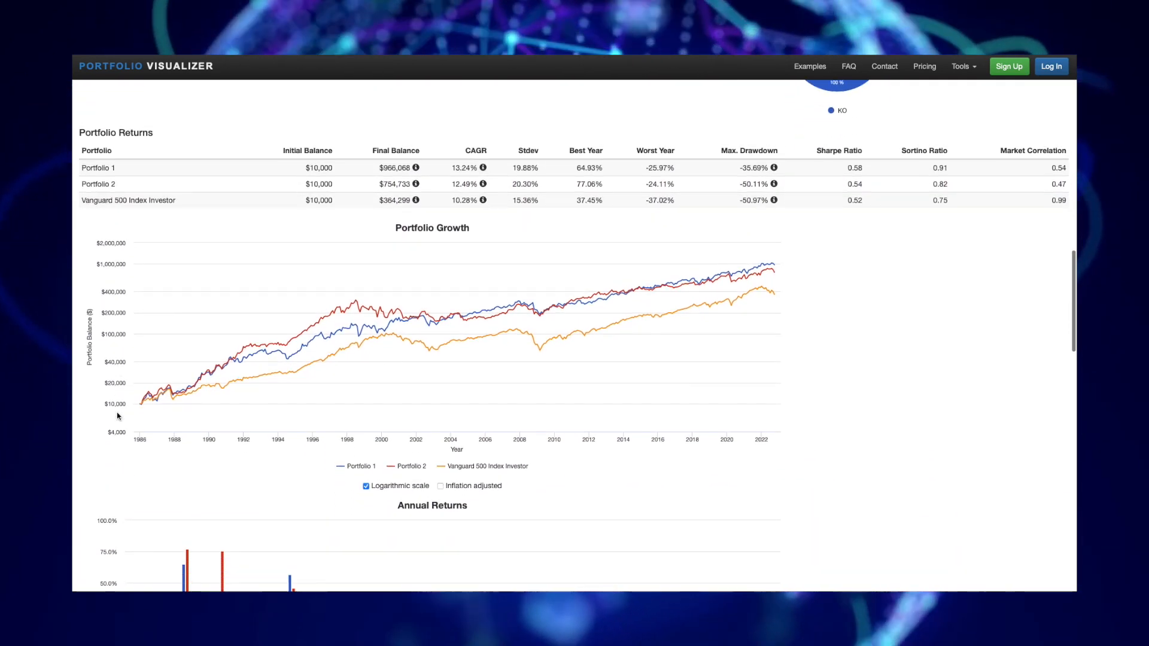
scroll(117, 416, "up", 1)
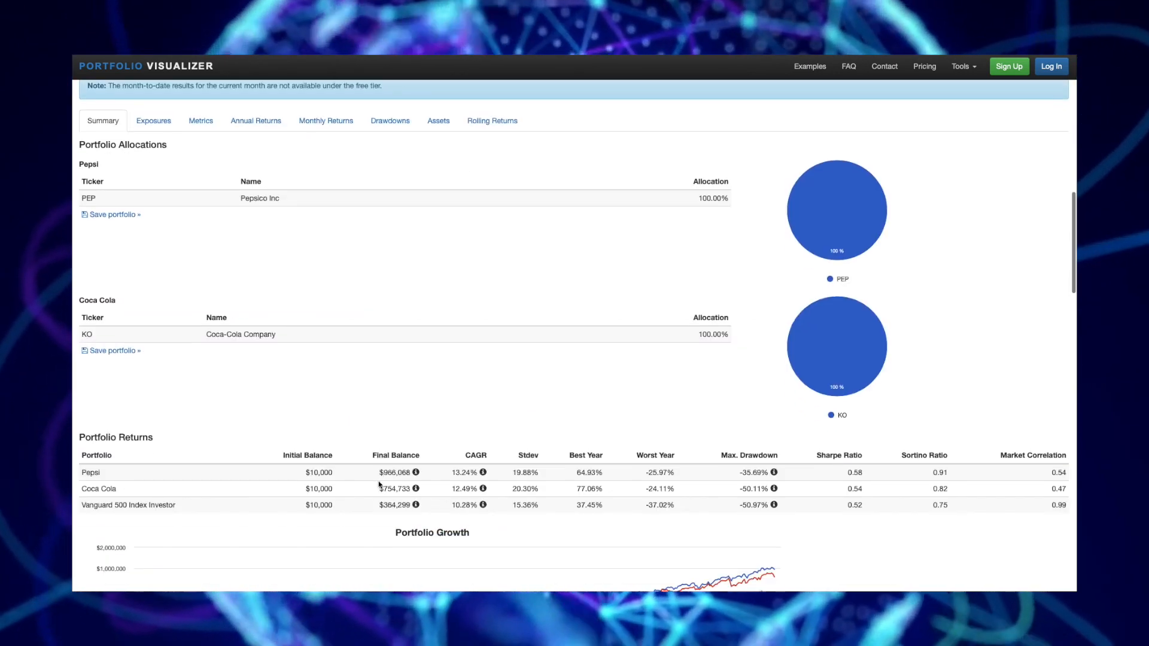
Compare the portfolio returns of Pepsi, Coca Cola and the Vanguard 500 benchmark, and check the details of Pepsi's maximum drawdown
scroll(376, 479, "down", 5)
scroll(378, 484, "down", 1)
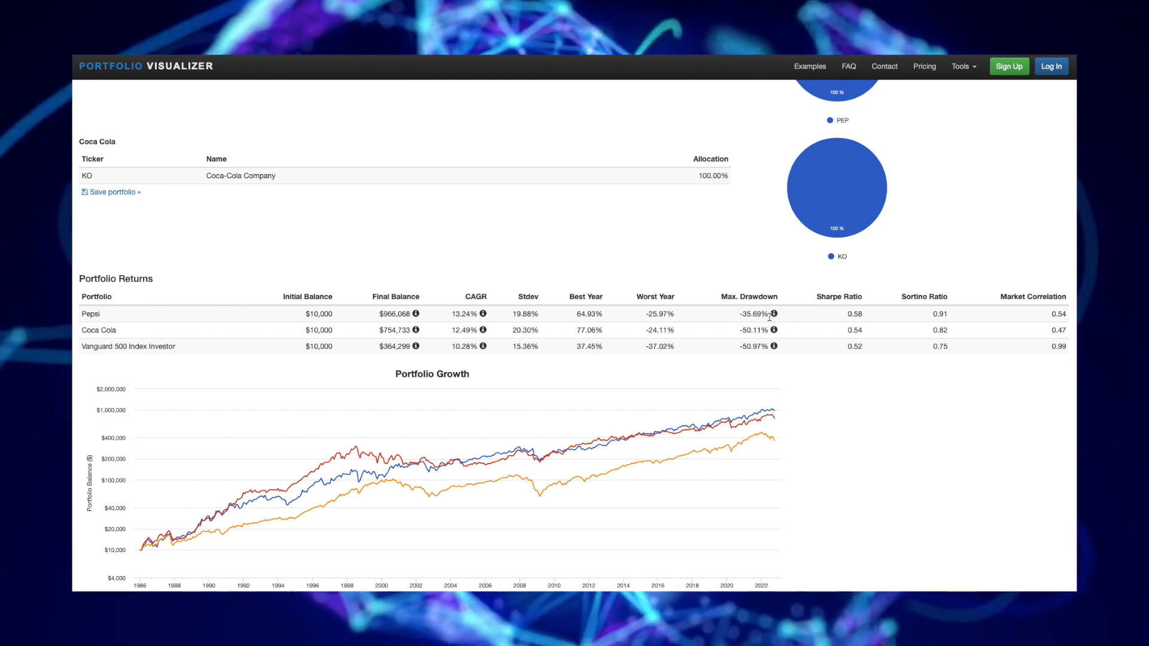
mouse_move(774, 315)
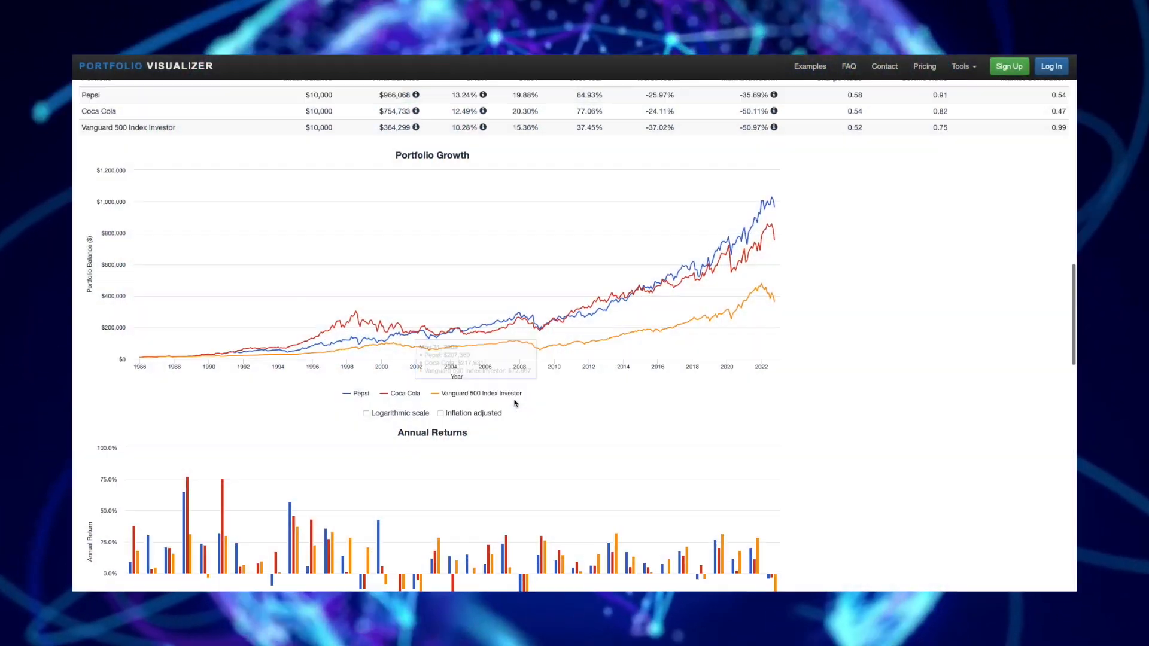
Examine the annual returns chart, the trailing returns table and the portfolio income chart
scroll(512, 401, "down", 3)
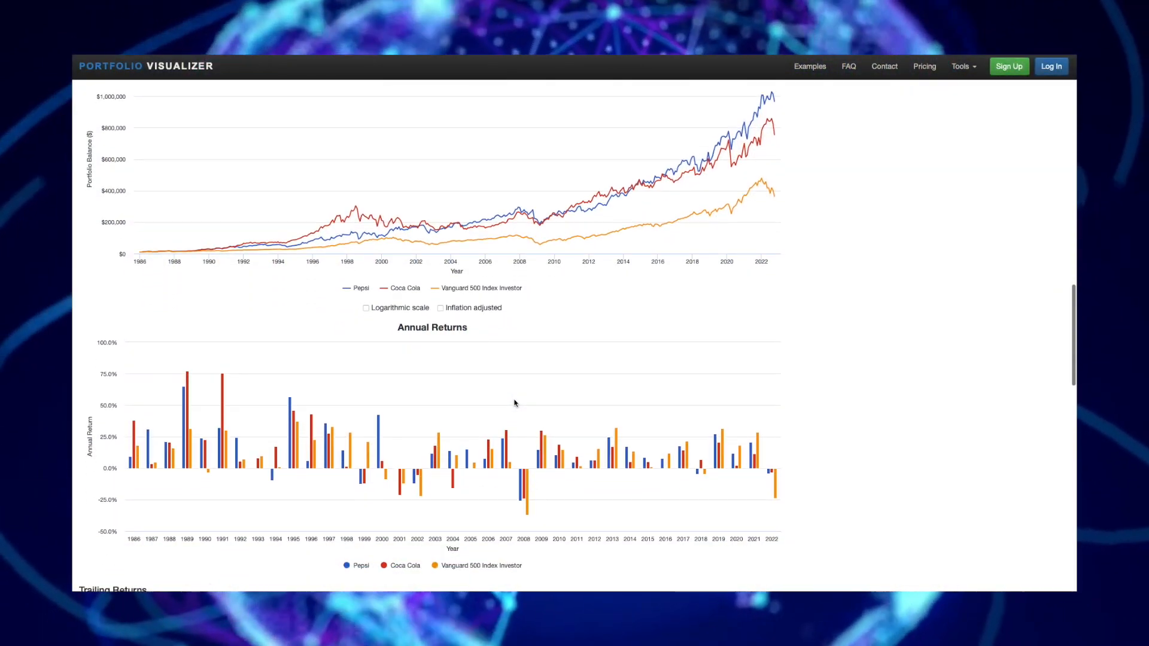
scroll(514, 403, "down", 2)
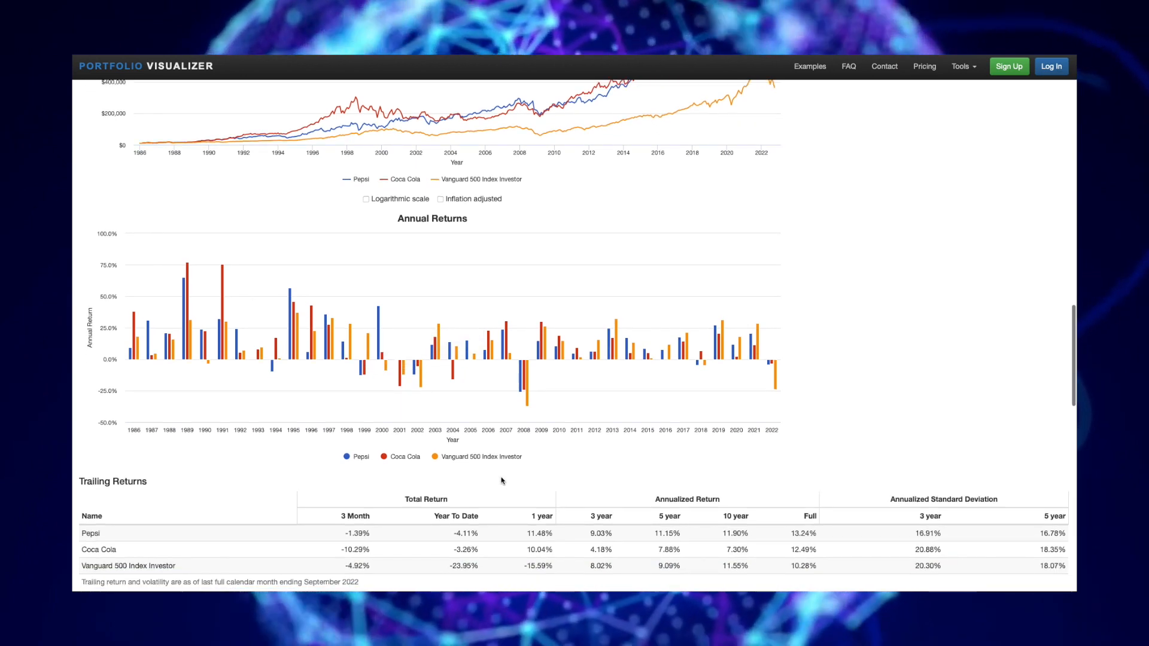
scroll(502, 481, "down", 2)
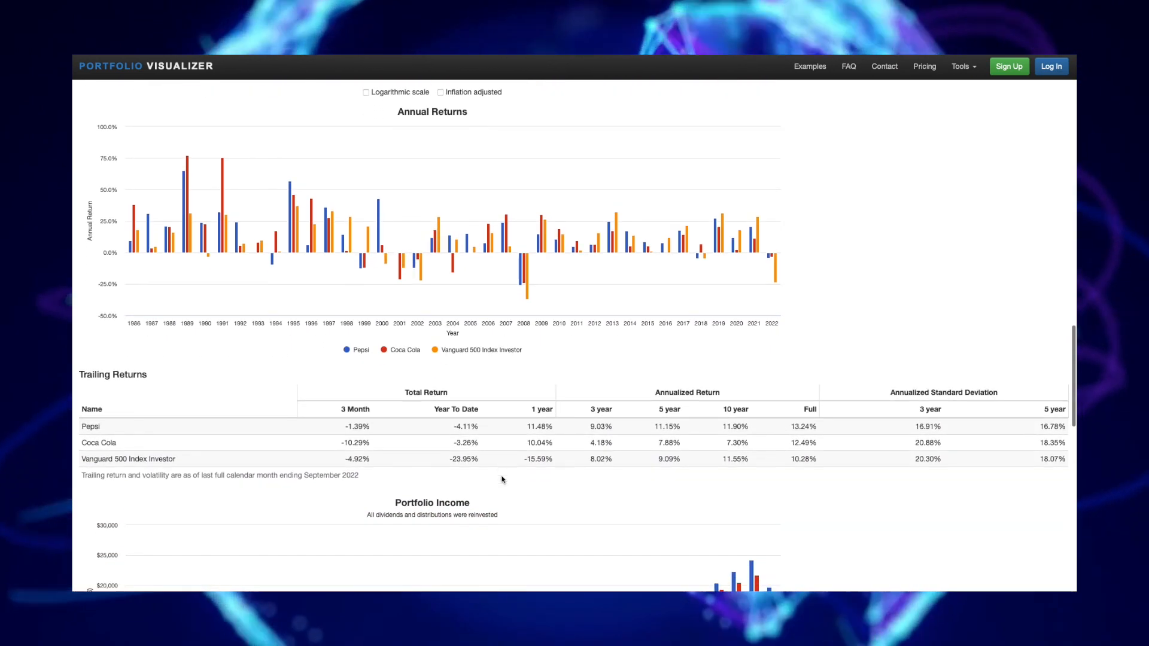
scroll(501, 479, "down", 1)
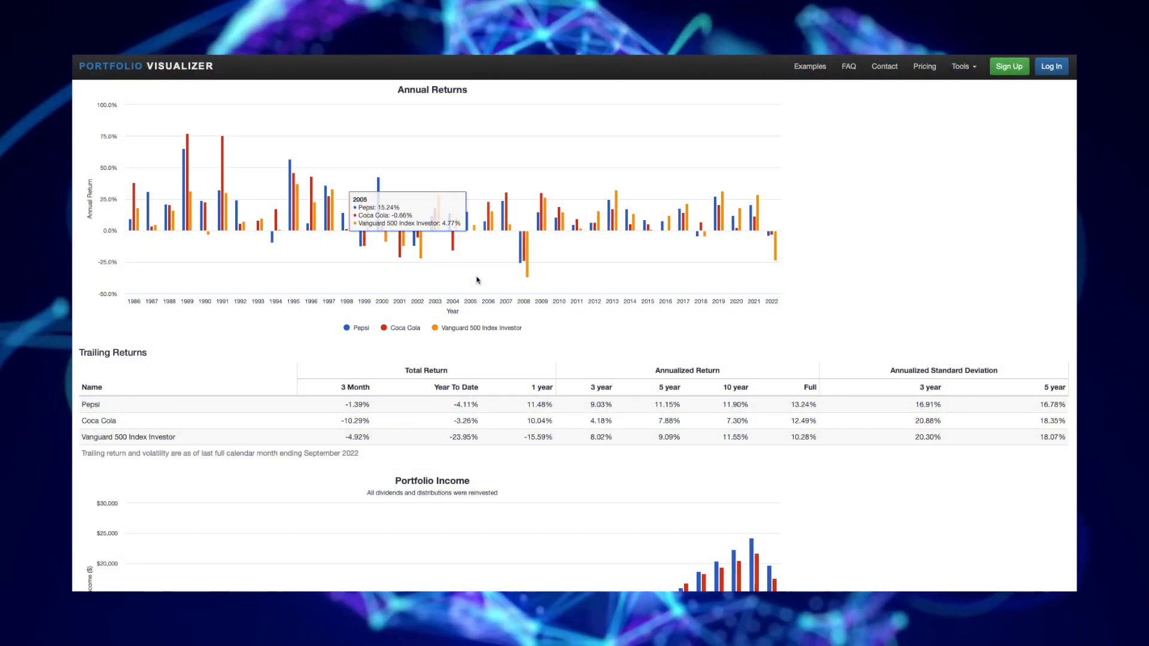
scroll(477, 279, "down", 5)
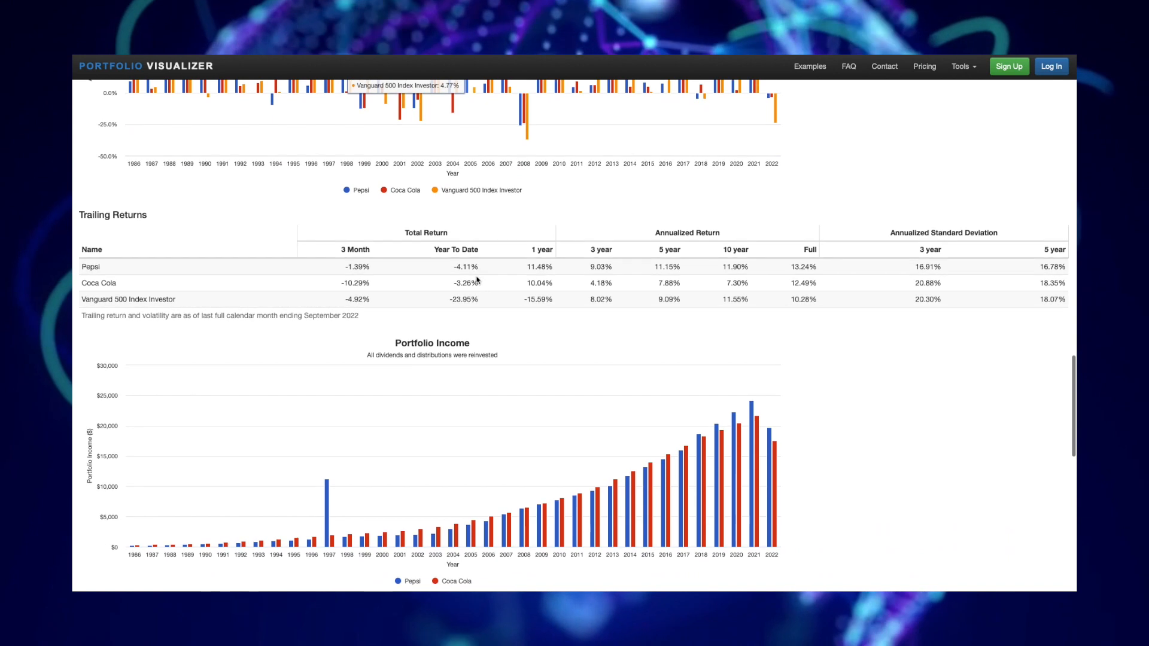
scroll(477, 279, "down", 3)
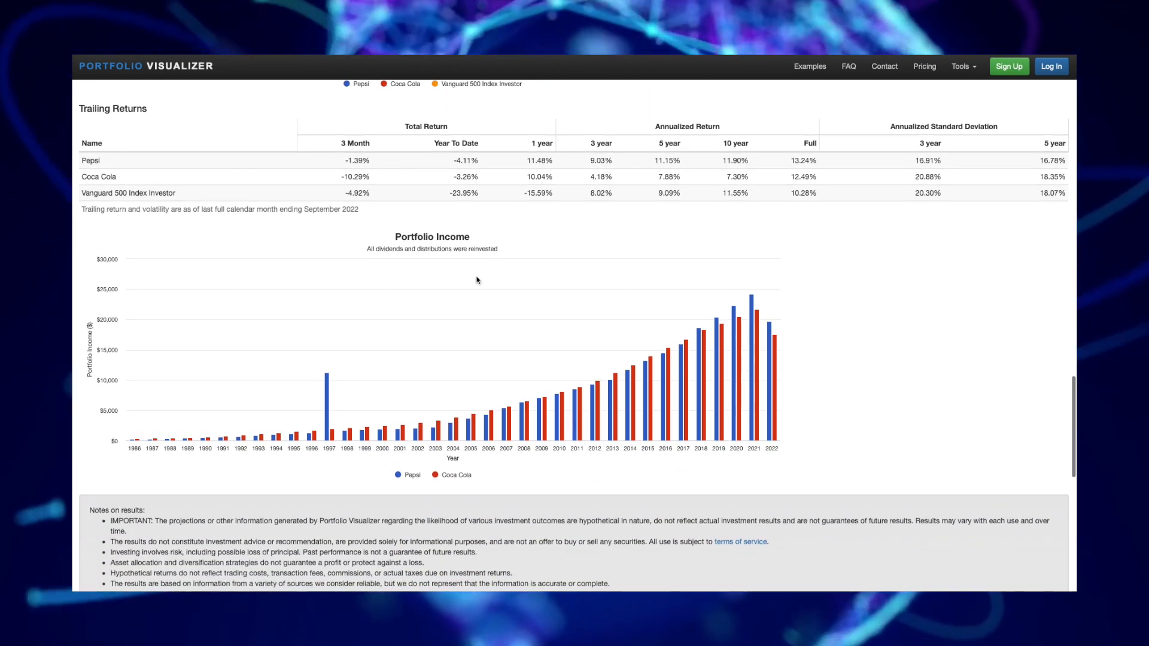
scroll(477, 279, "down", 1)
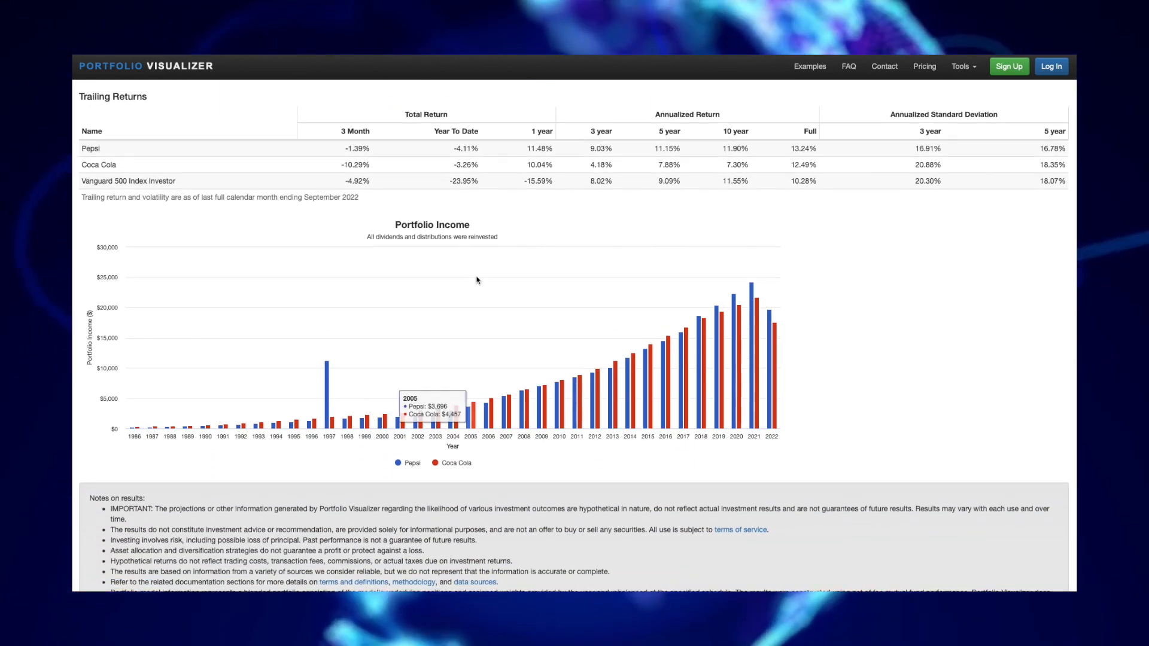
scroll(477, 280, "down", 1)
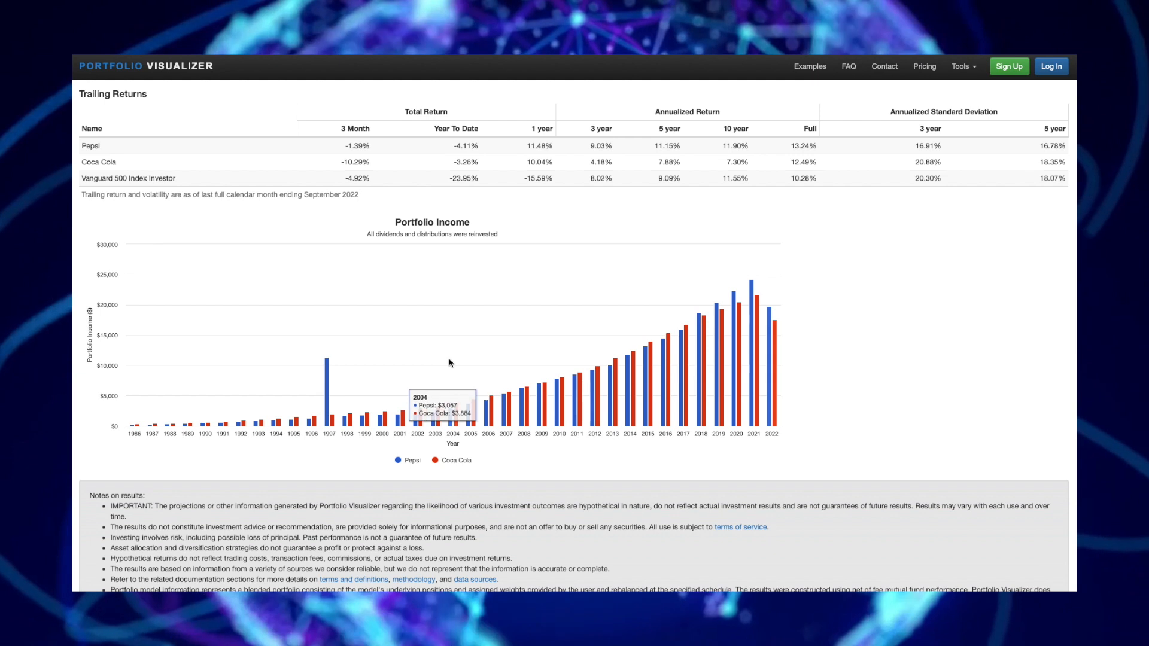
Check the exposures and metrics results, highlighting the Safe Withdrawal Rate and Gain/Loss Ratio metrics
scroll(450, 364, "up", 12)
scroll(450, 364, "up", 8)
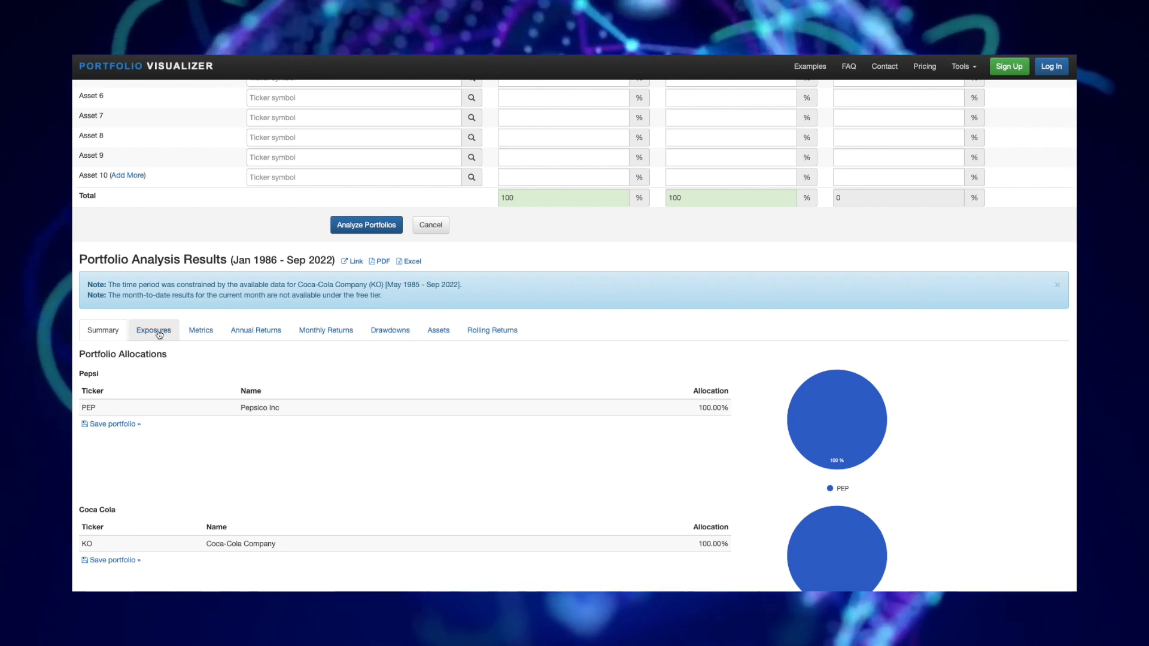
left_click(159, 332)
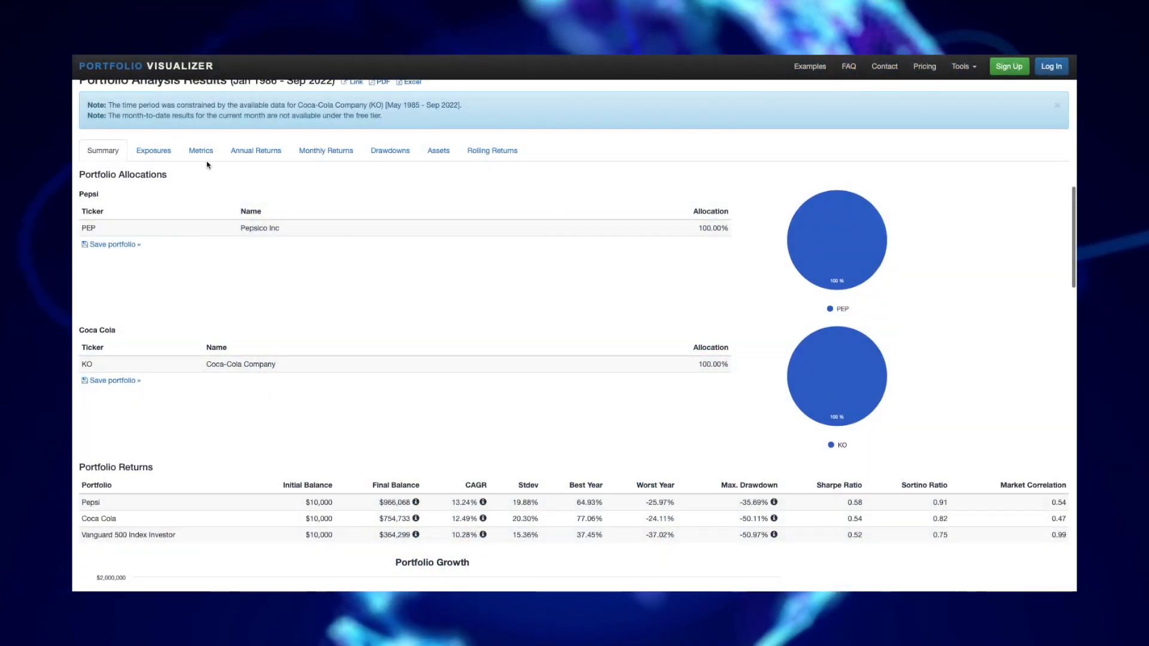
left_click(202, 153)
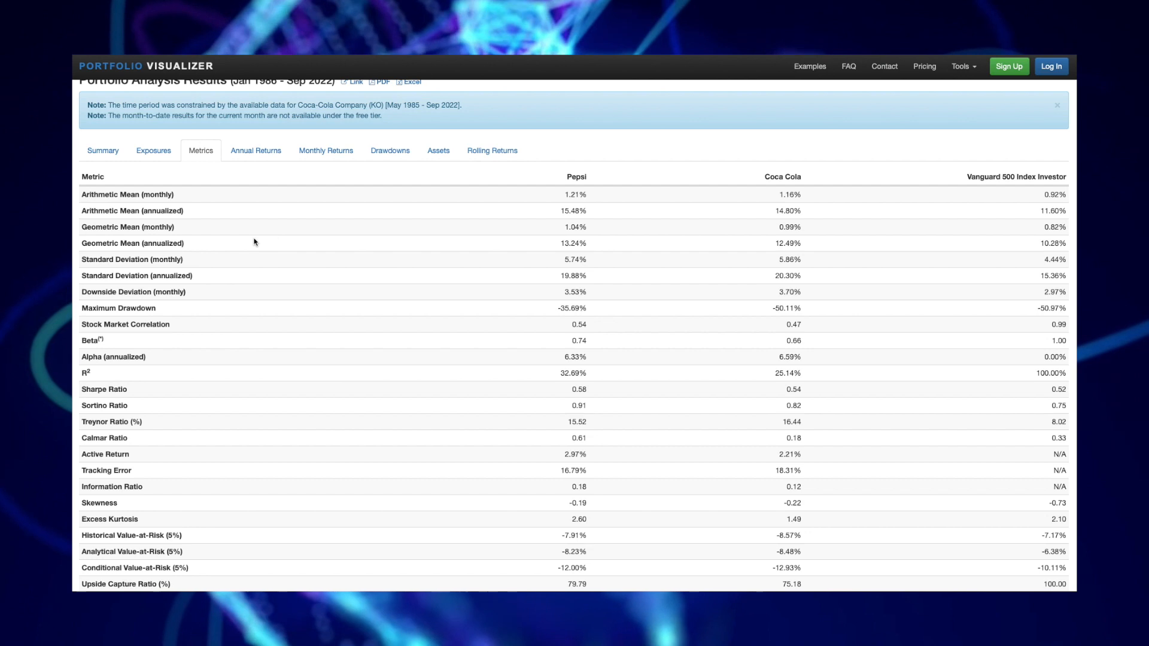
scroll(121, 323, "down", 1)
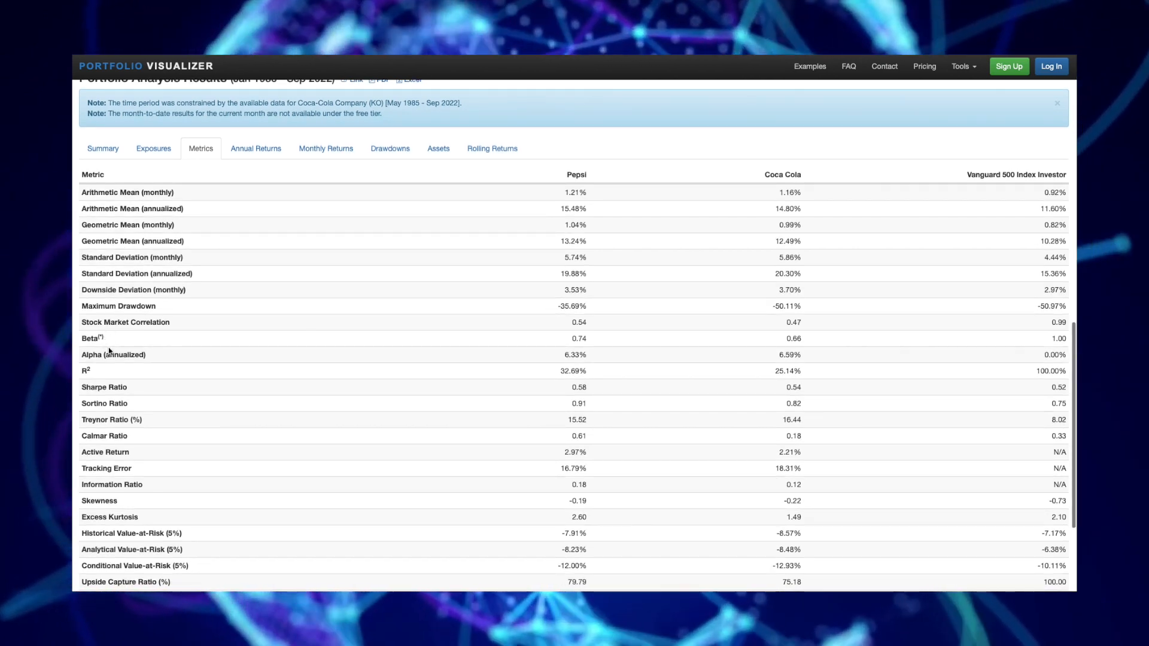
scroll(120, 386, "down", 3)
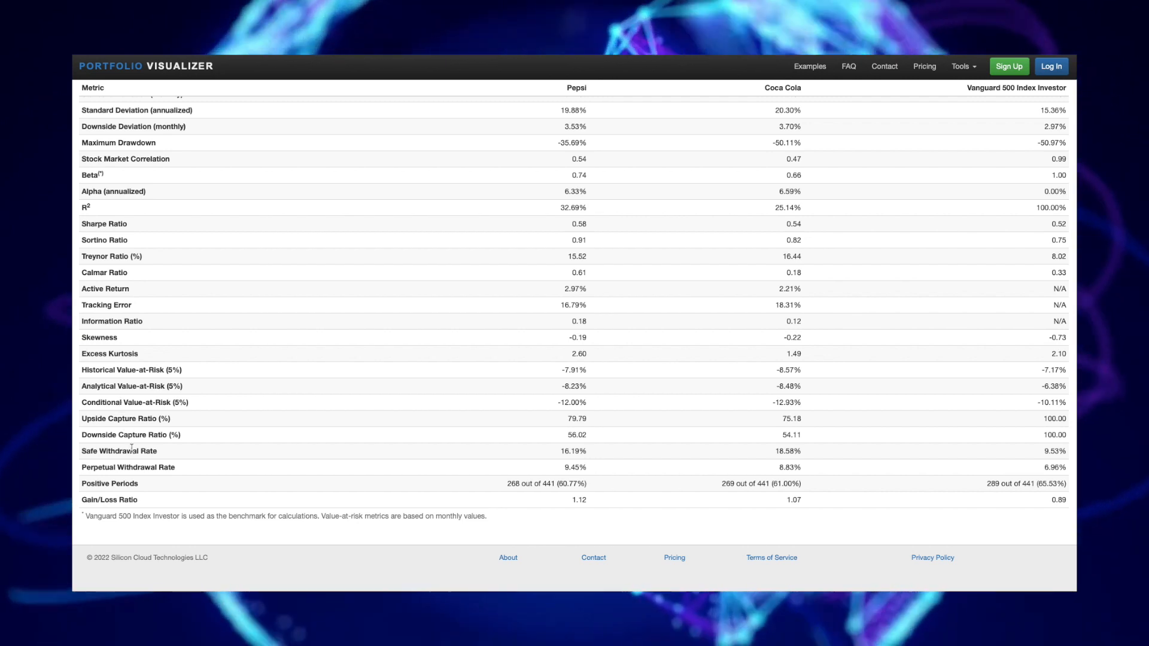
left_click_drag(157, 451, 87, 453)
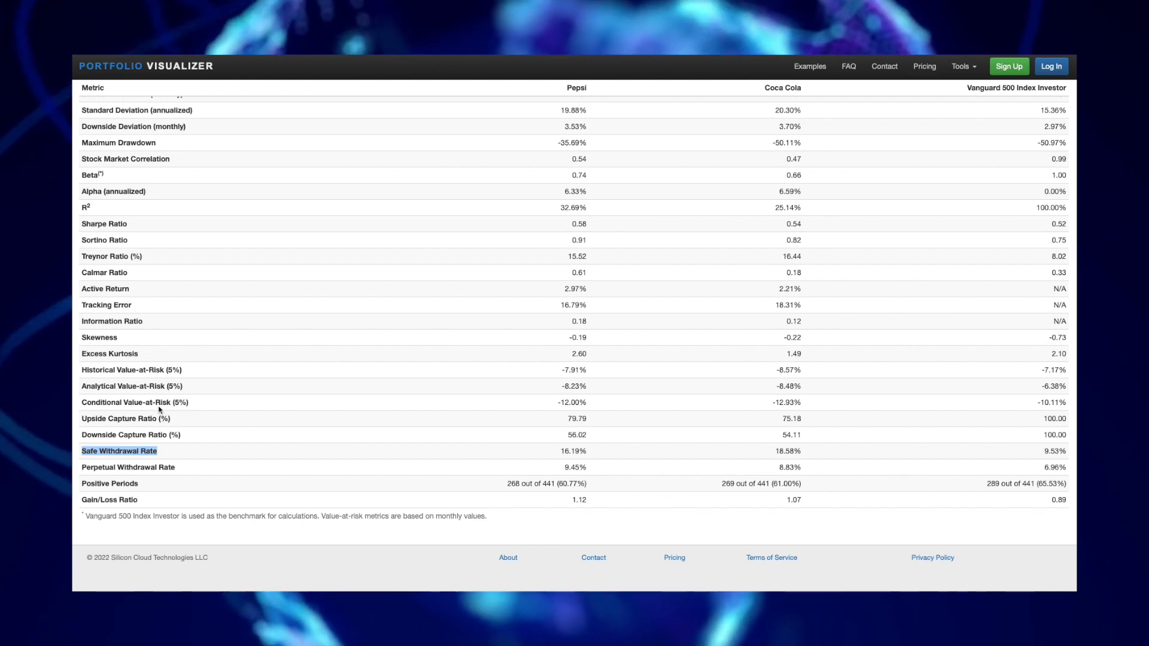
left_click_drag(147, 499, 80, 502)
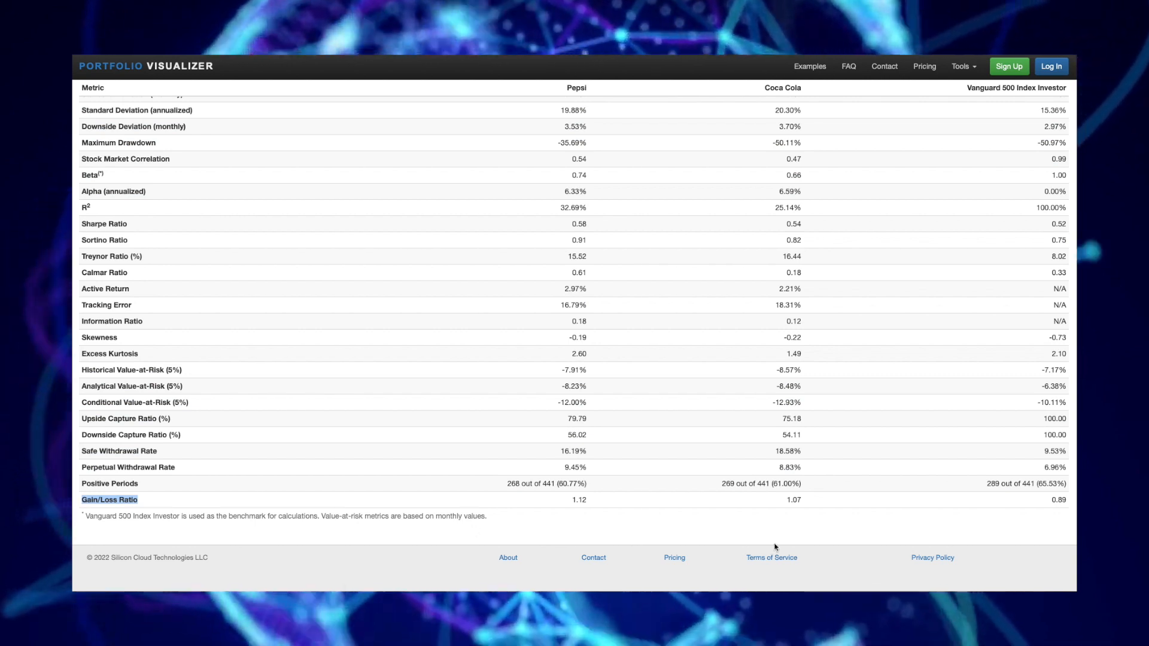
View the annual returns, monthly returns, drawdowns, assets and rolling returns results one after another
scroll(284, 322, "up", 2)
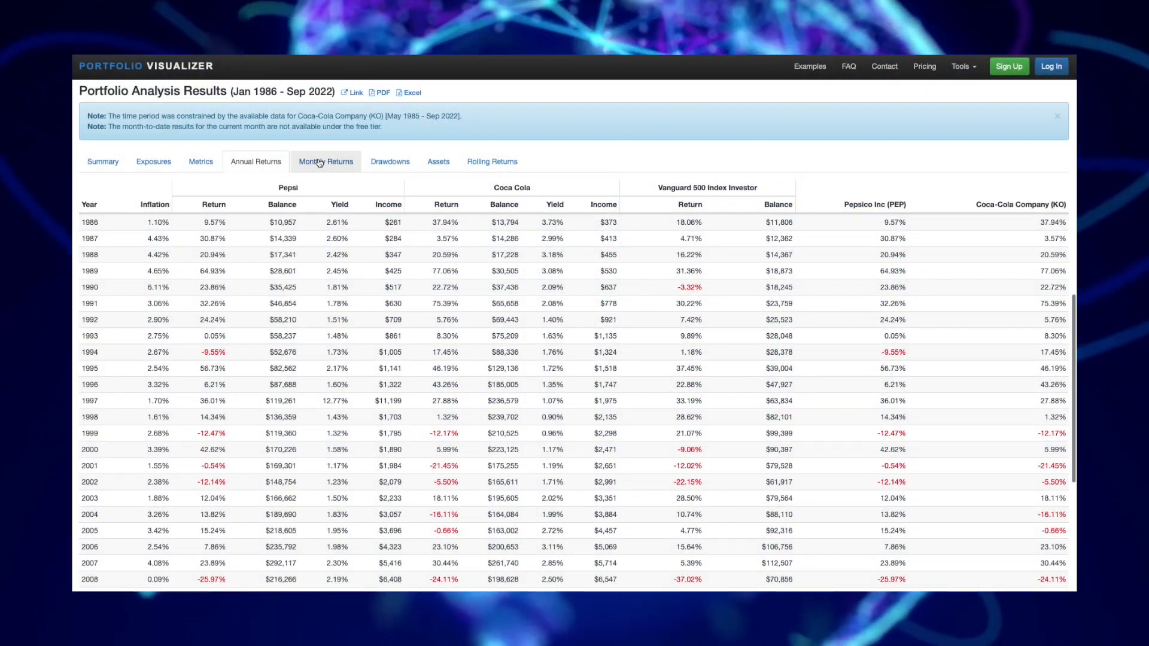
left_click(319, 162)
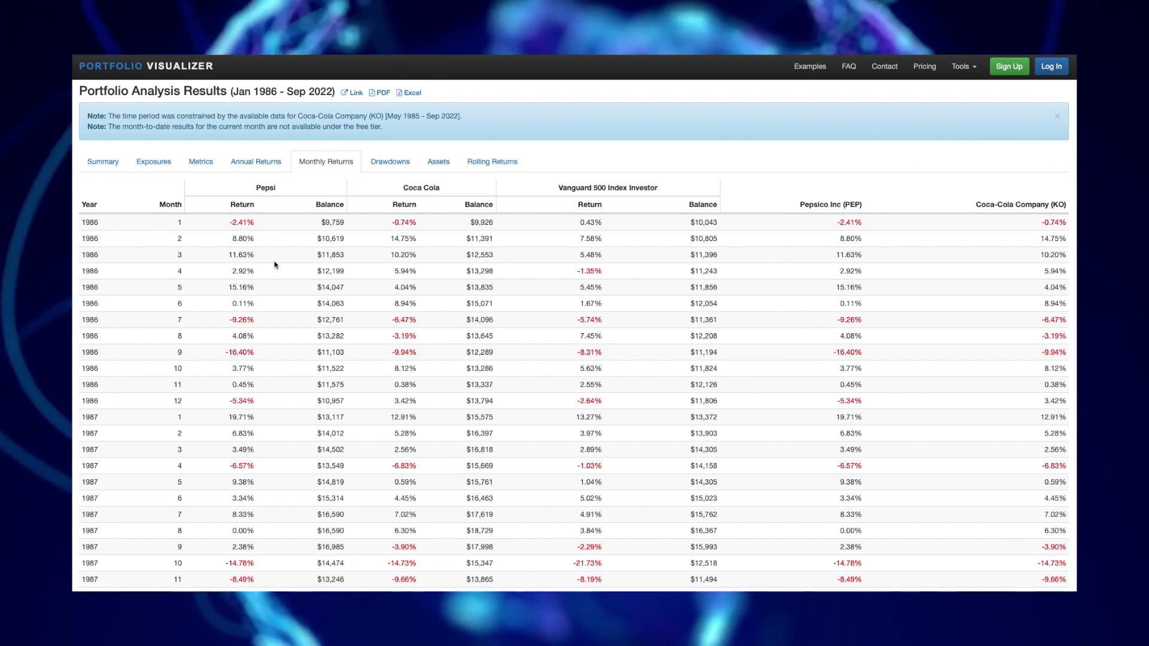
left_click(389, 162)
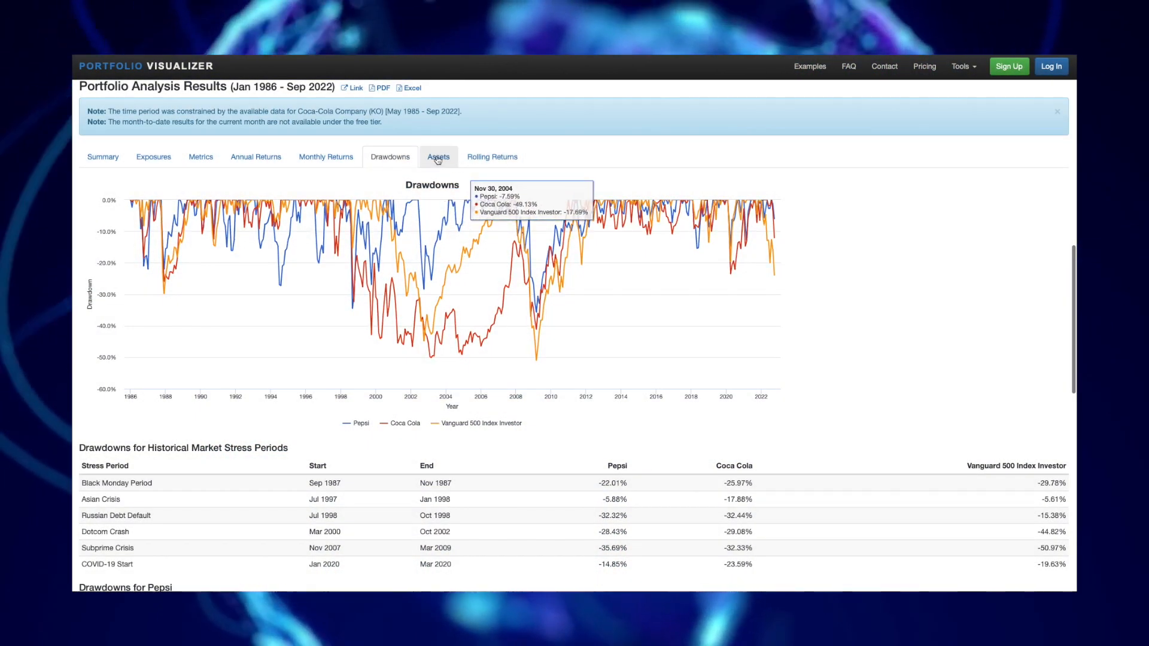
left_click(437, 159)
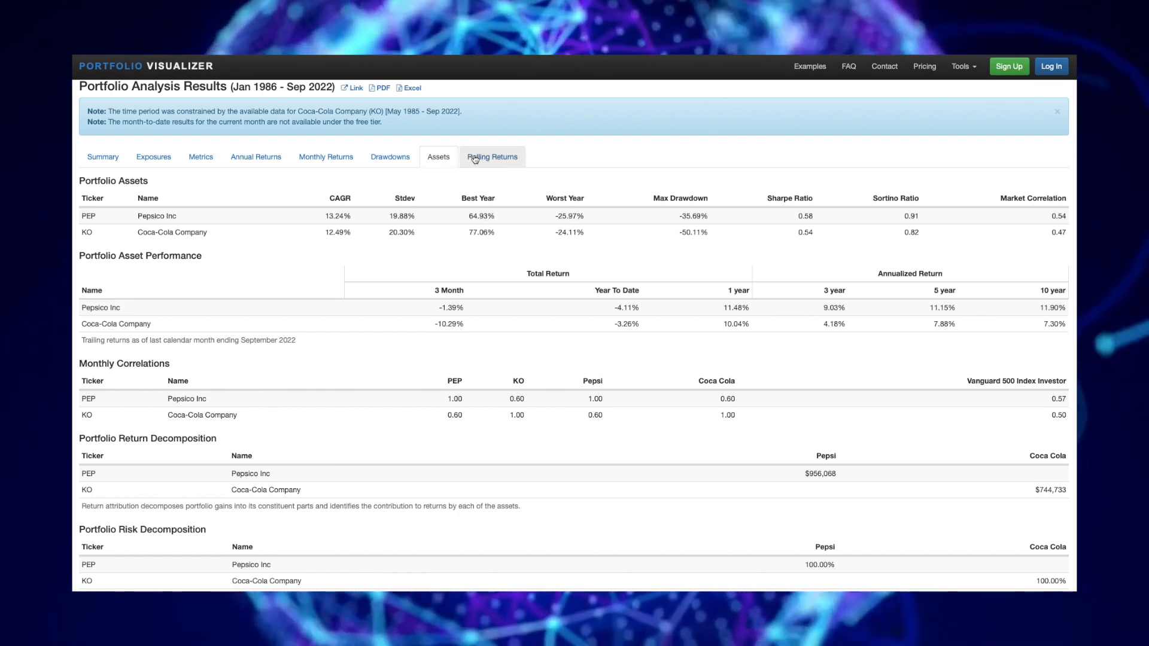
left_click(475, 159)
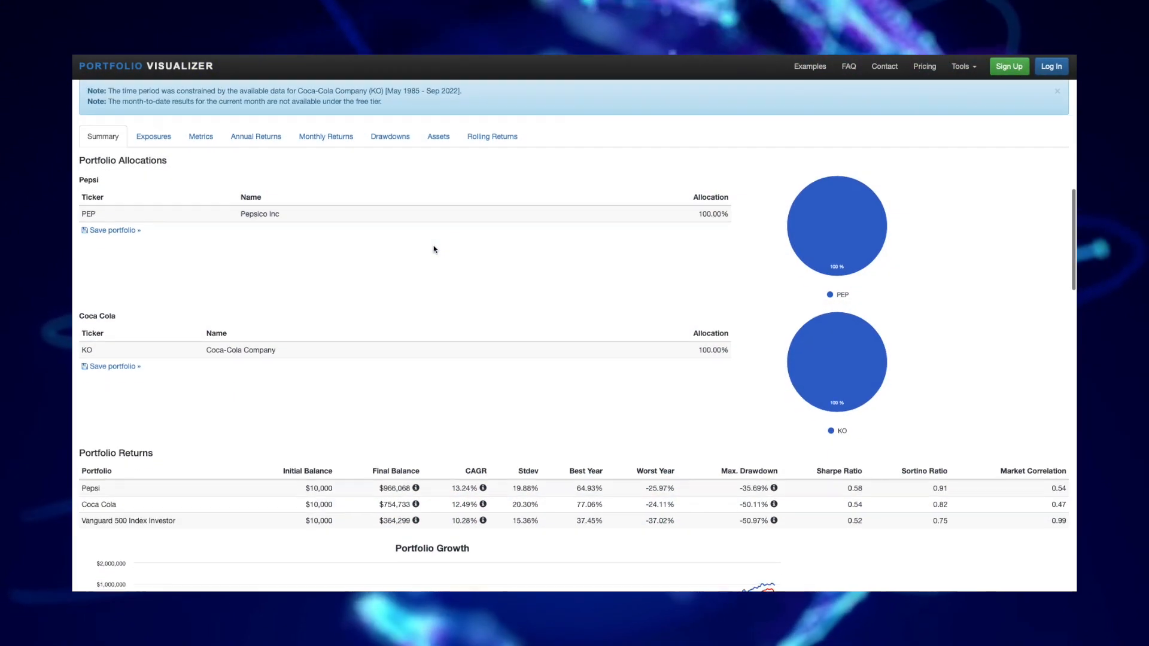
Revisit the summary's portfolio returns and growth chart, checking the details of Pepsi's CAGR and maximum drawdown
scroll(434, 250, "down", 5)
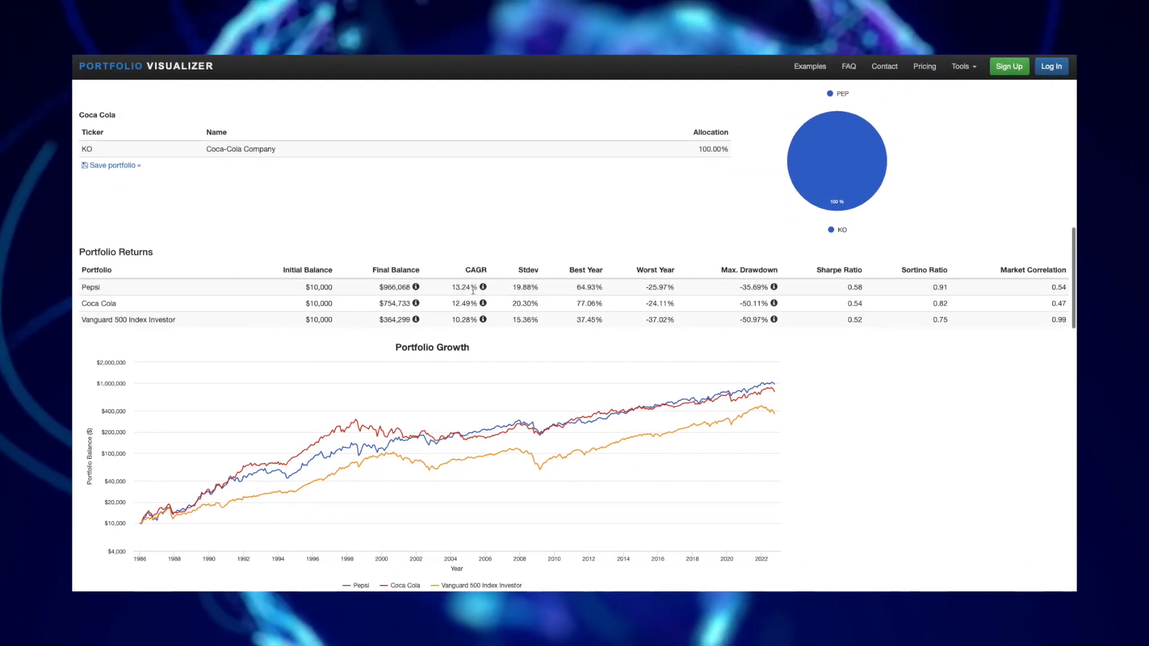
mouse_move(484, 290)
scroll(484, 290, "down", 2)
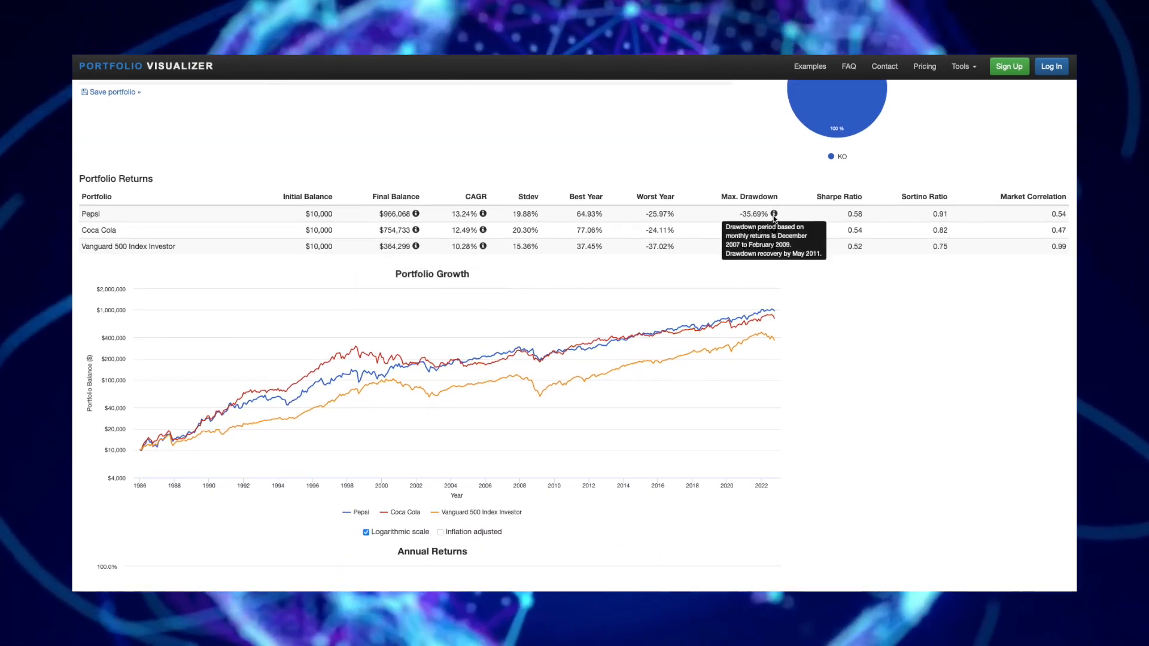
mouse_move(592, 365)
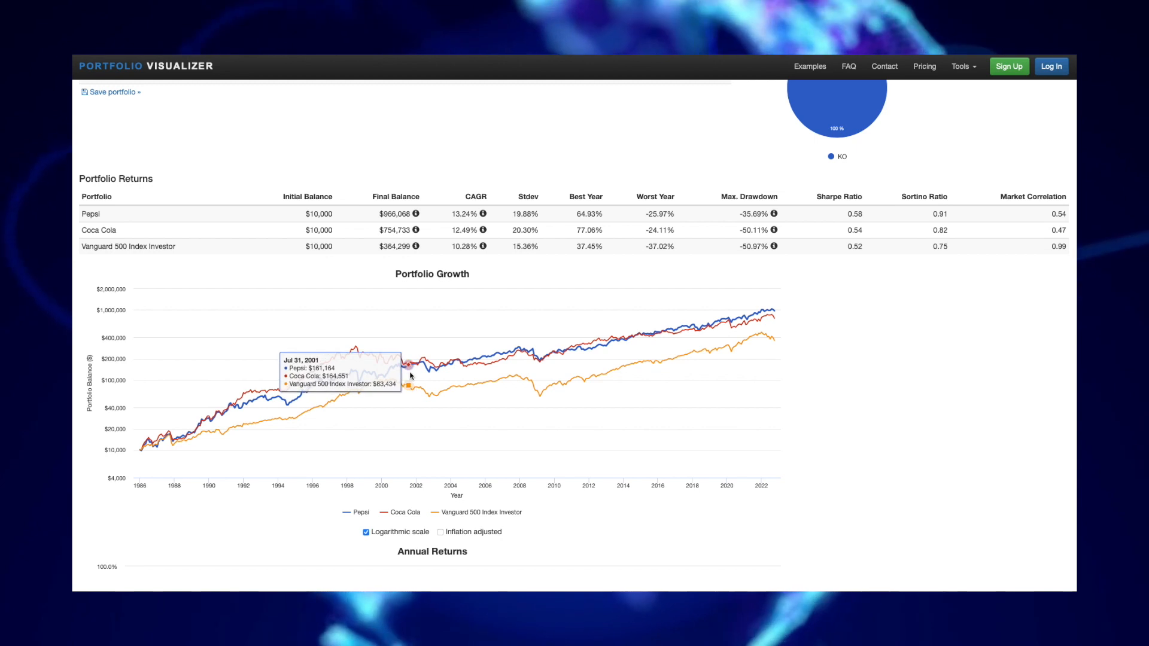
Turn off the logarithmic scale of the Portfolio Growth chart and look over the annual returns, trailing returns and portfolio returns
left_click(366, 532)
scroll(383, 454, "down", 3)
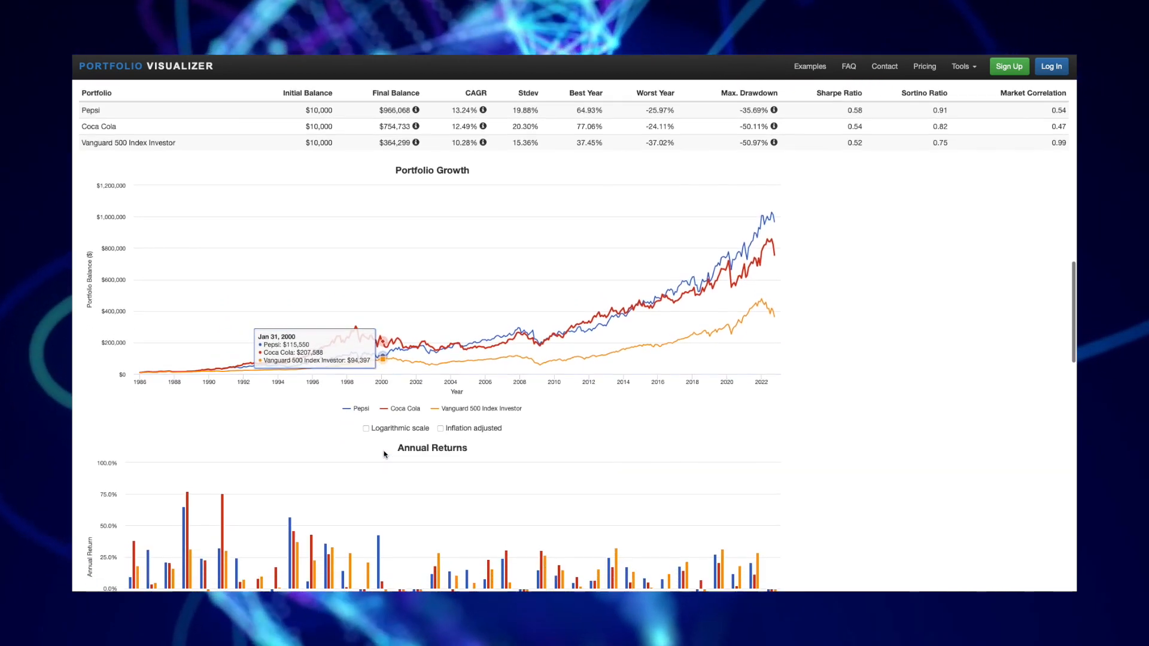
scroll(383, 454, "down", 5)
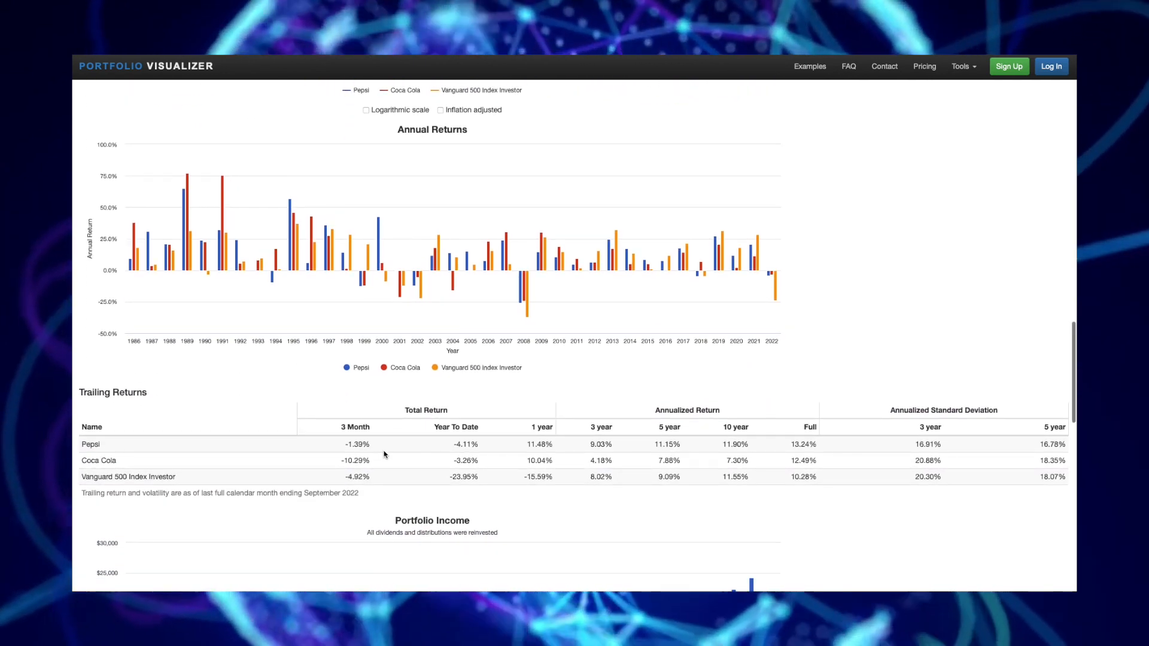
scroll(384, 454, "down", 2)
scroll(384, 455, "up", 5)
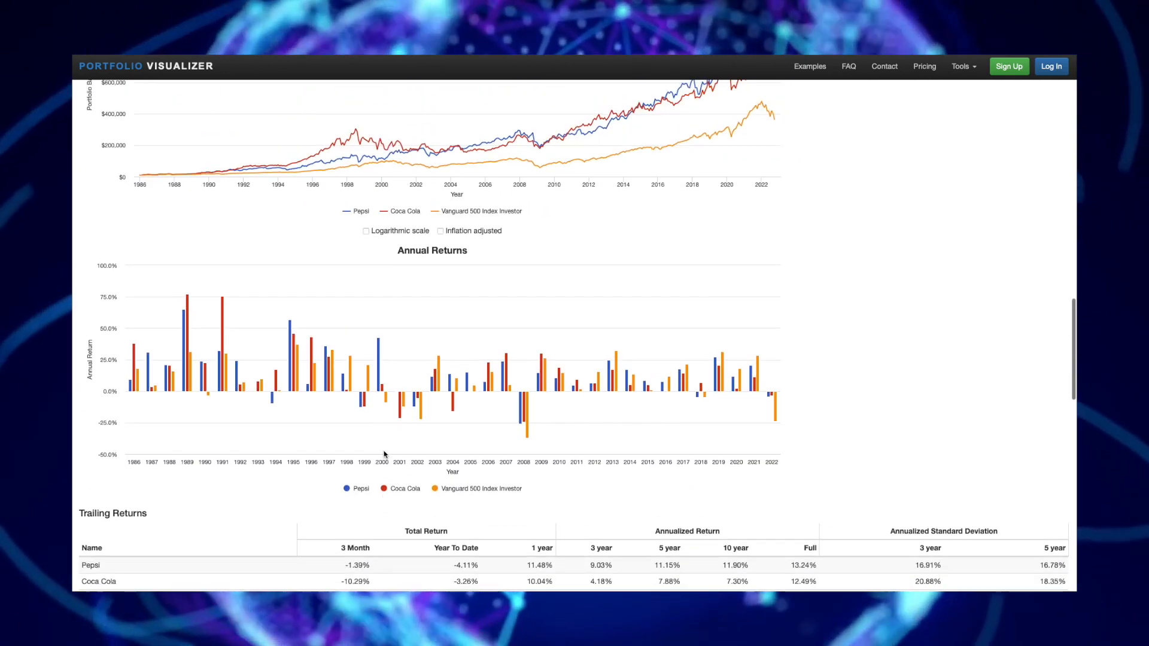
scroll(383, 454, "up", 6)
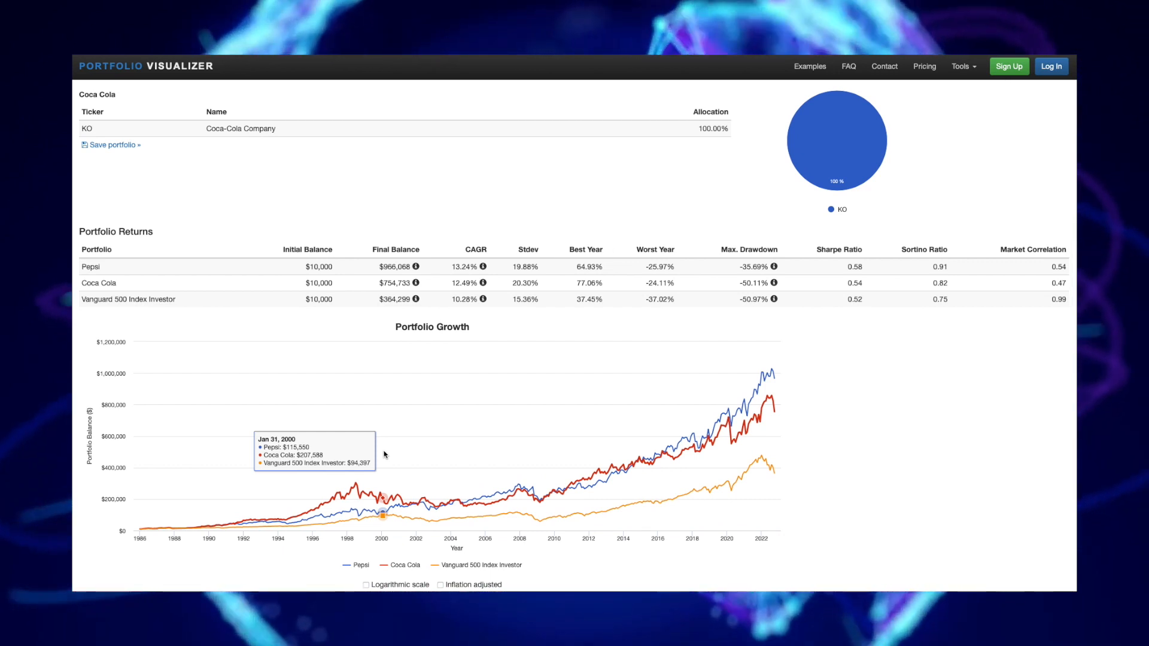
scroll(383, 455, "up", 15)
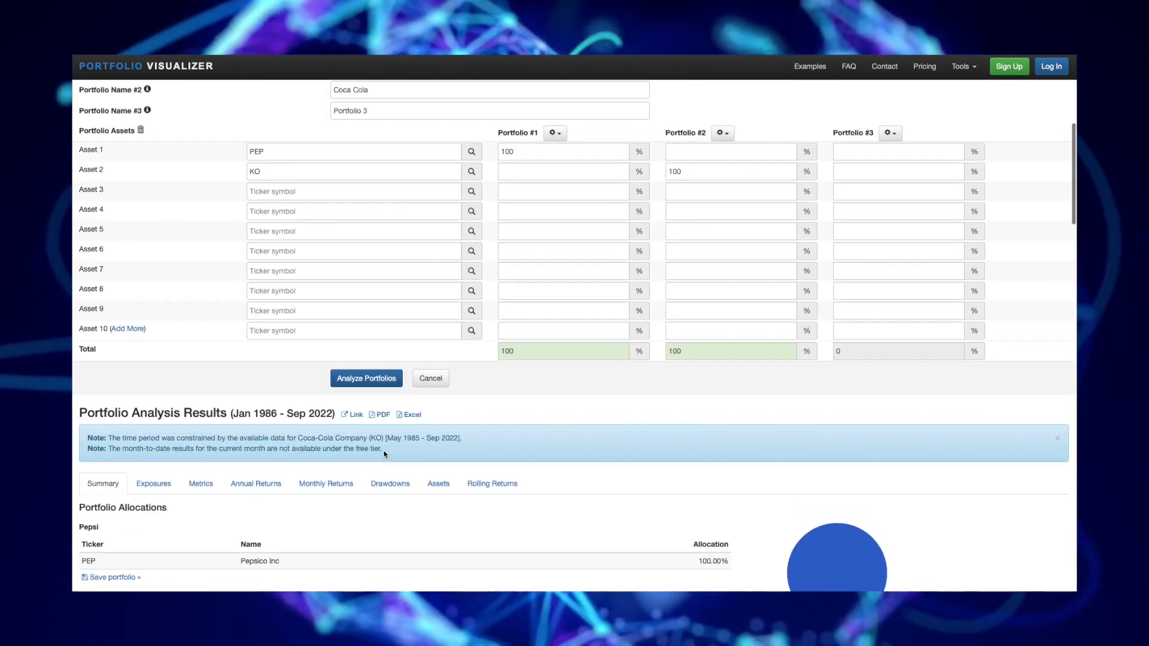
Load the Ray Dalio All Seasons lazy portfolio into Portfolio #1 and analyze it against the Vanguard 500 Index Investor benchmark
scroll(384, 454, "up", 2)
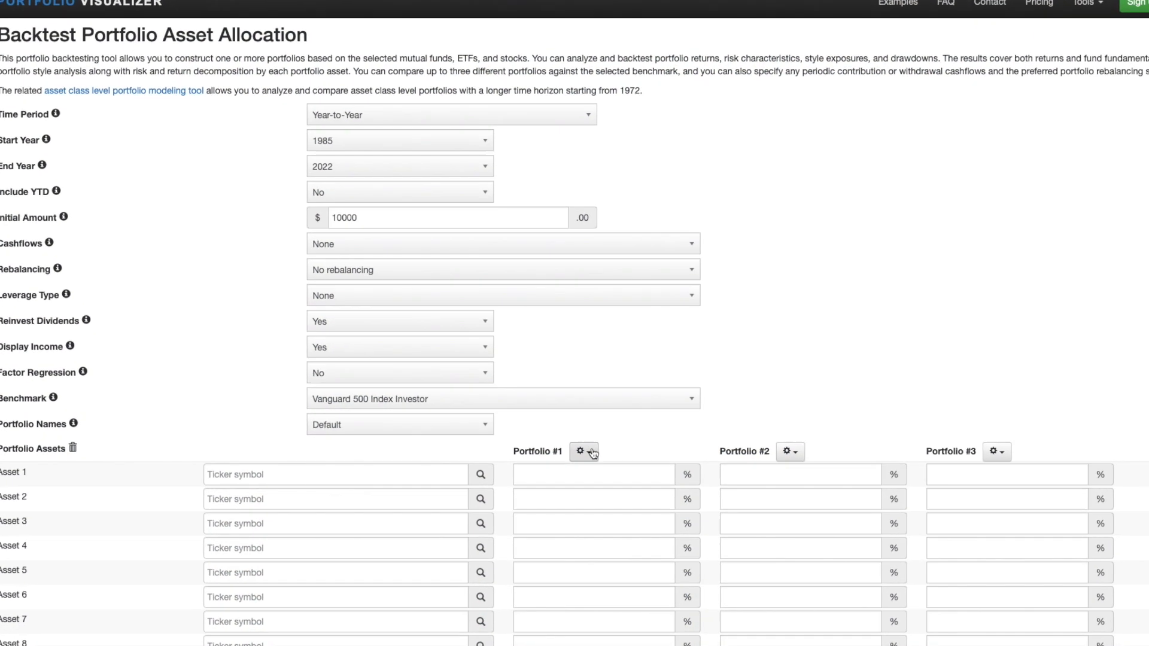
left_click(594, 453)
scroll(631, 505, "down", 5)
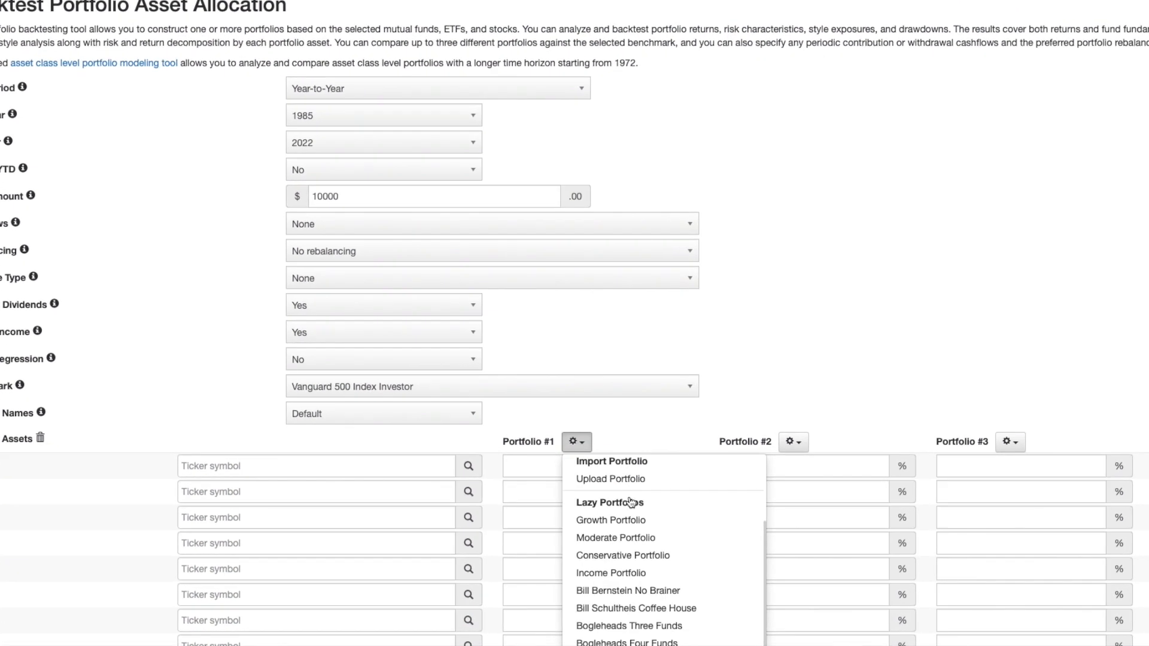
scroll(625, 490, "up", 2)
scroll(622, 487, "down", 2)
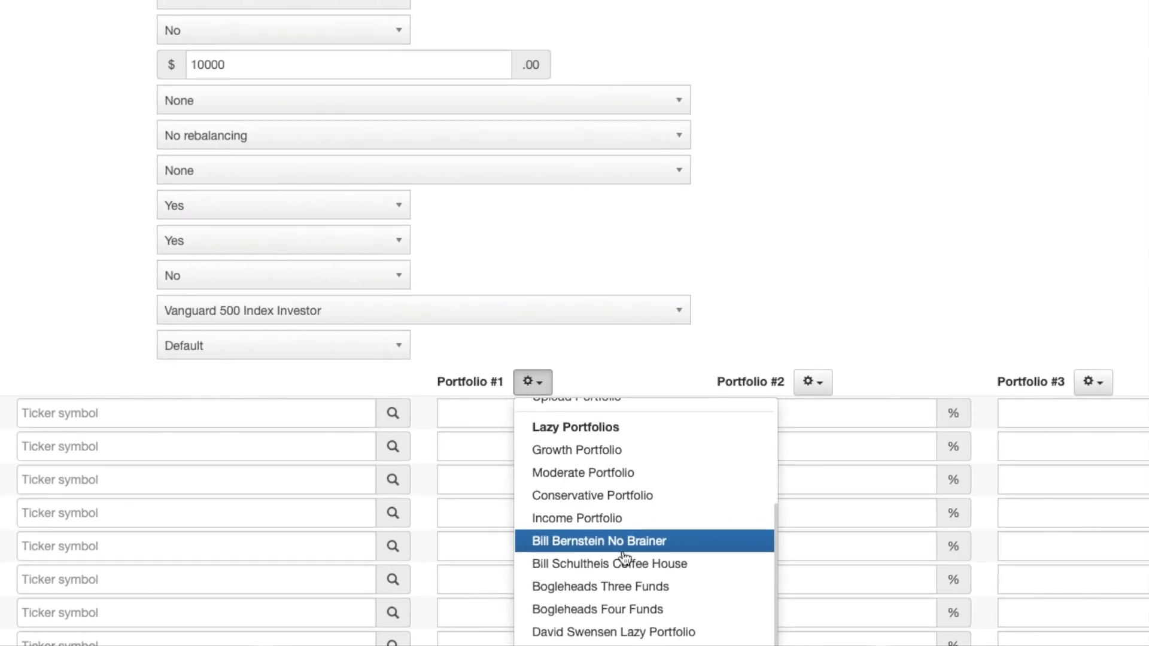
scroll(625, 584, "down", 3)
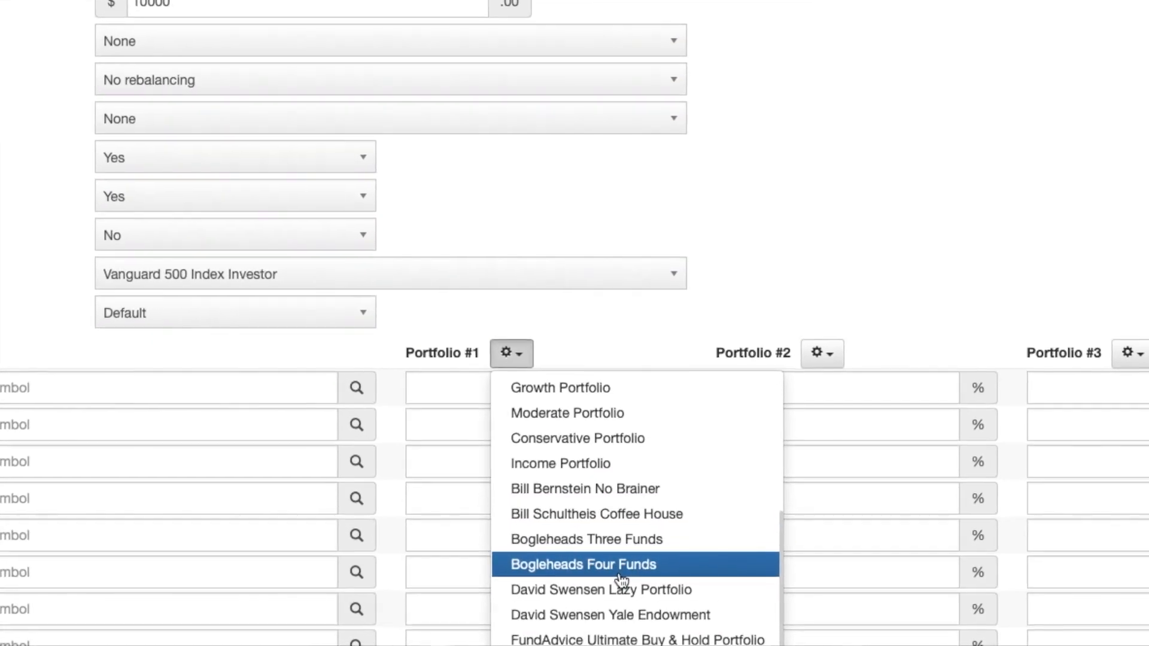
scroll(614, 575, "down", 3)
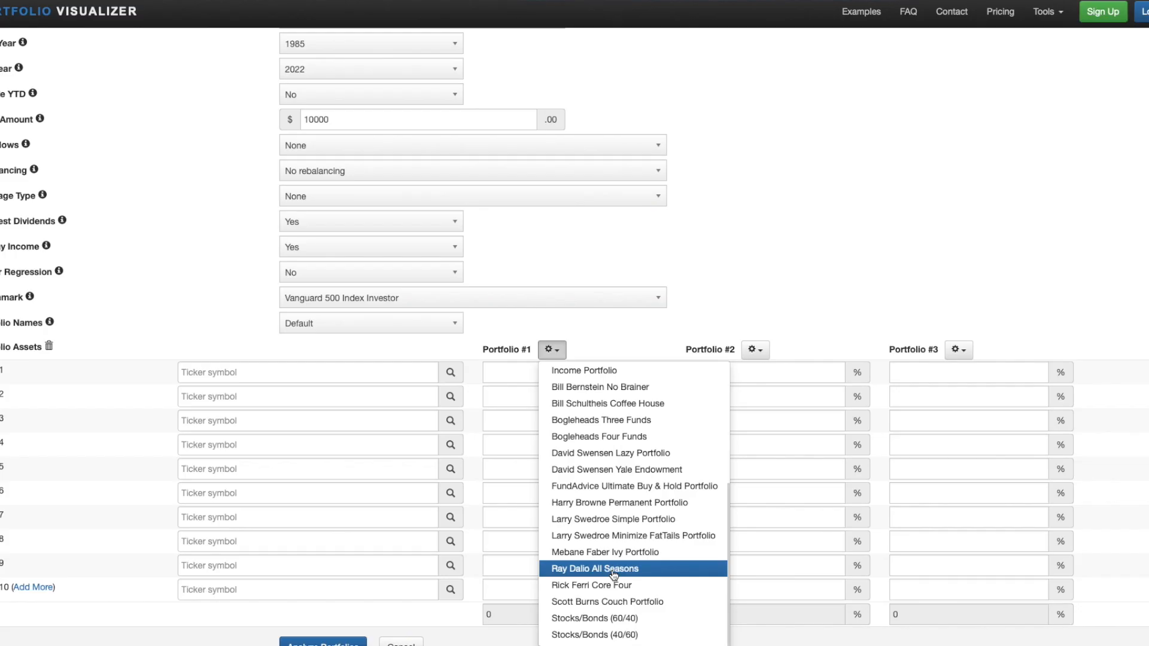
left_click(571, 502)
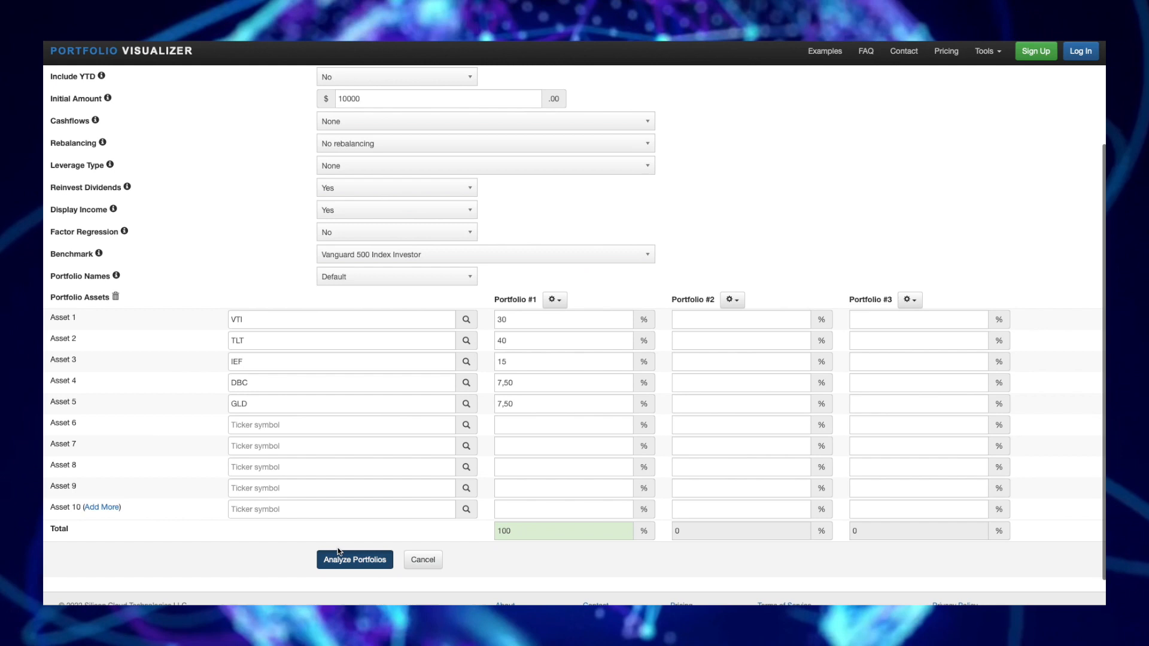
left_click(338, 552)
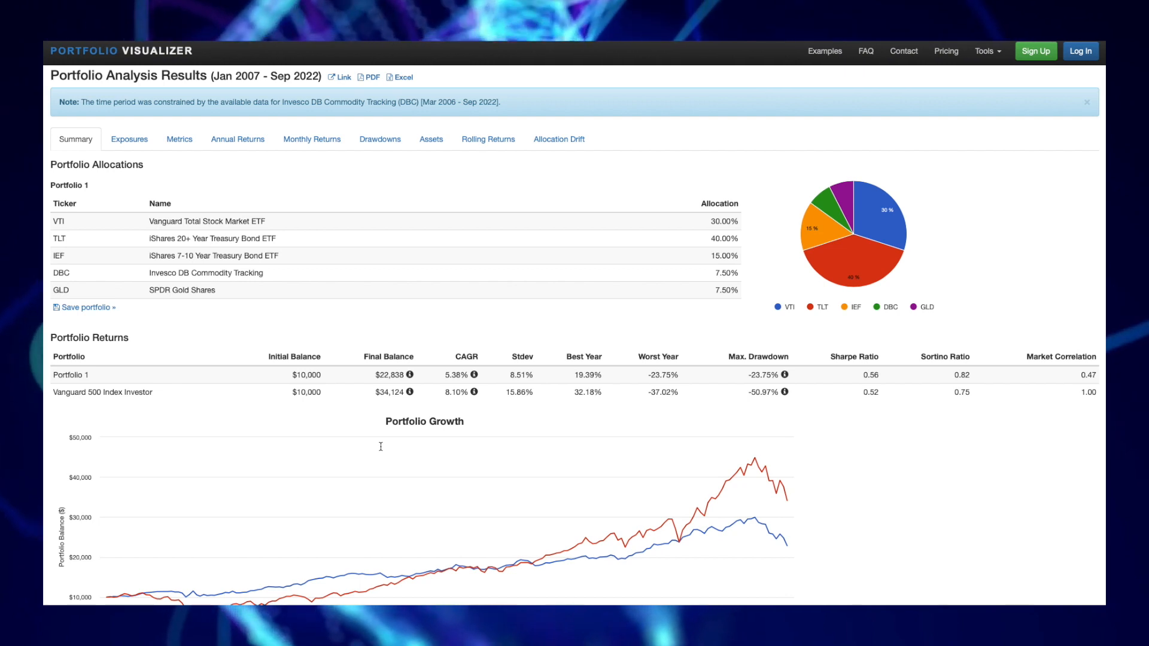
Examine the Ray Dalio All Seasons asset weights, portfolio returns and Portfolio Growth chart in comparison with the benchmark
scroll(381, 446, "down", 1)
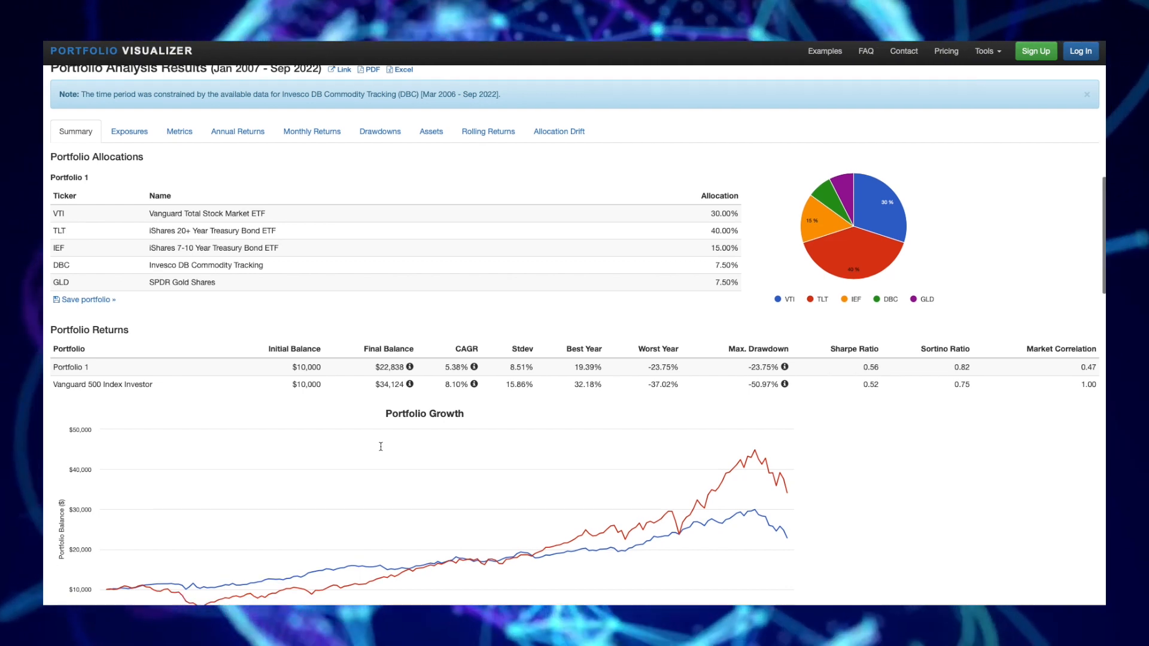
scroll(381, 446, "up", 8)
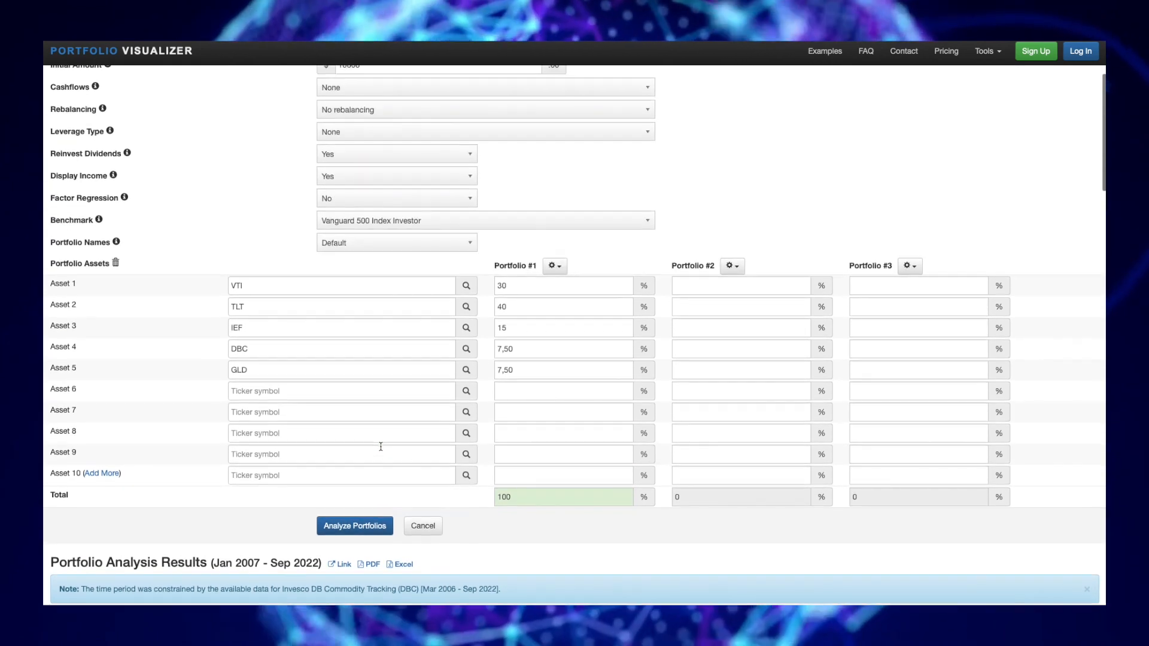
scroll(381, 446, "down", 3)
scroll(380, 446, "down", 4)
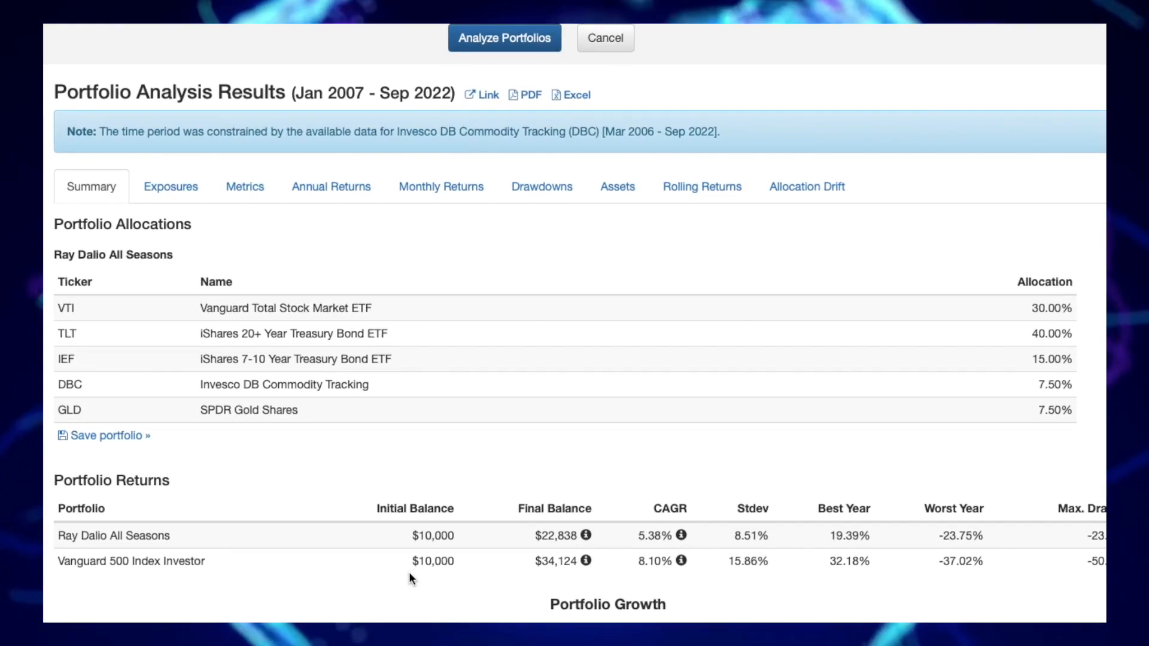
scroll(291, 471, "down", 1)
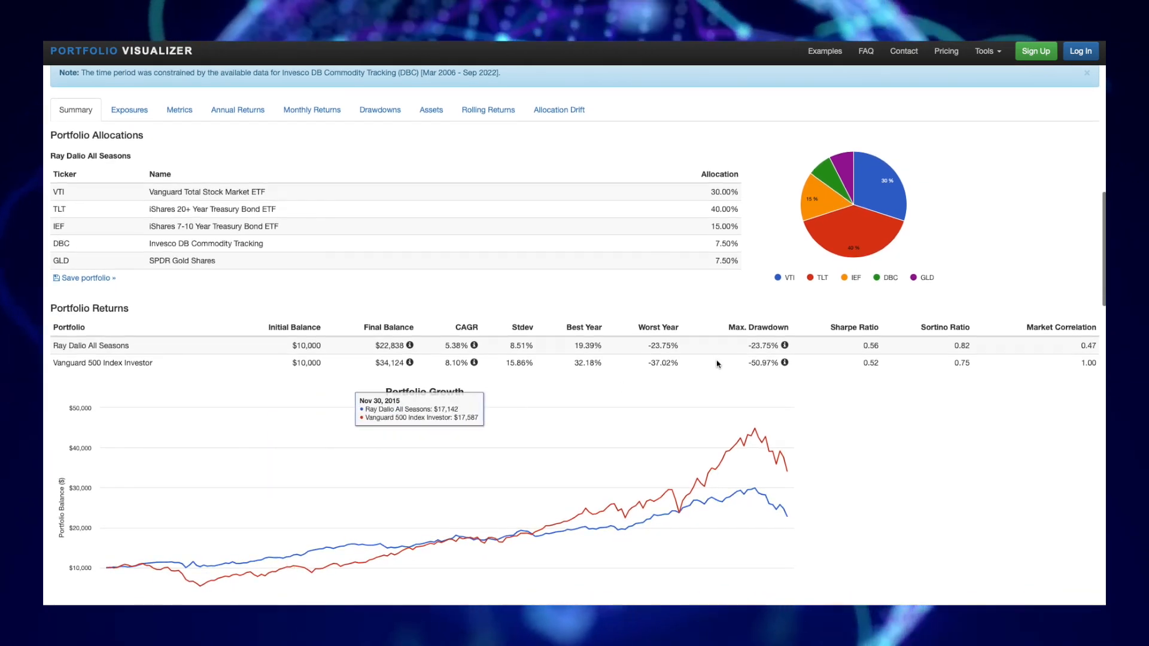
scroll(616, 512, "down", 2)
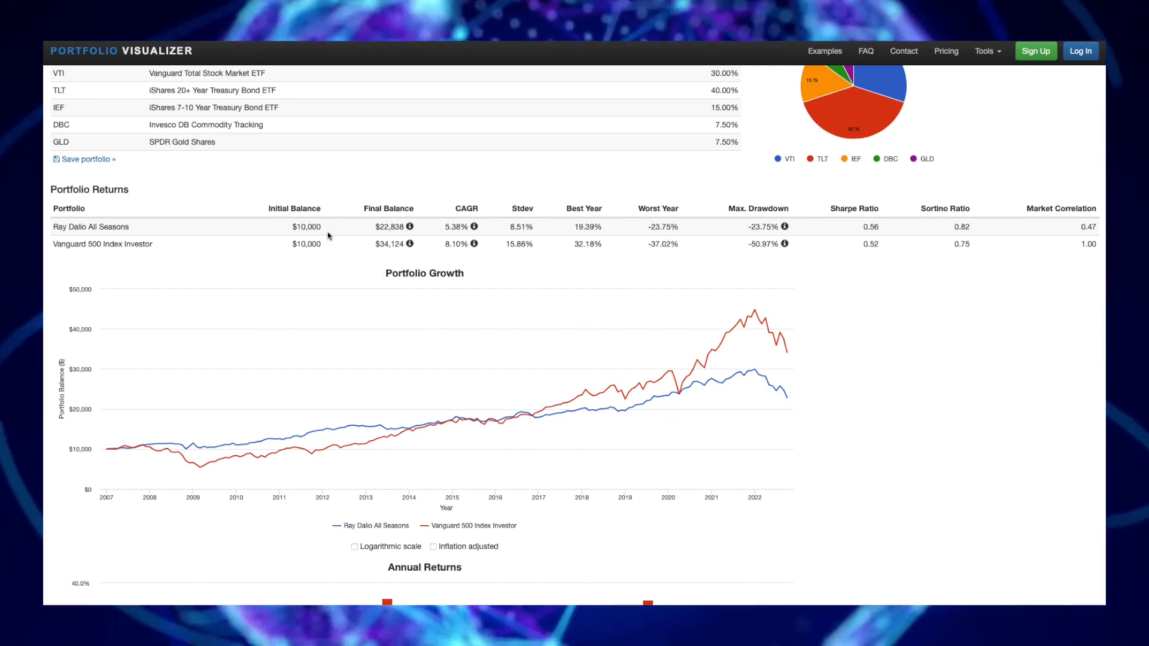
scroll(328, 235, "up", 2)
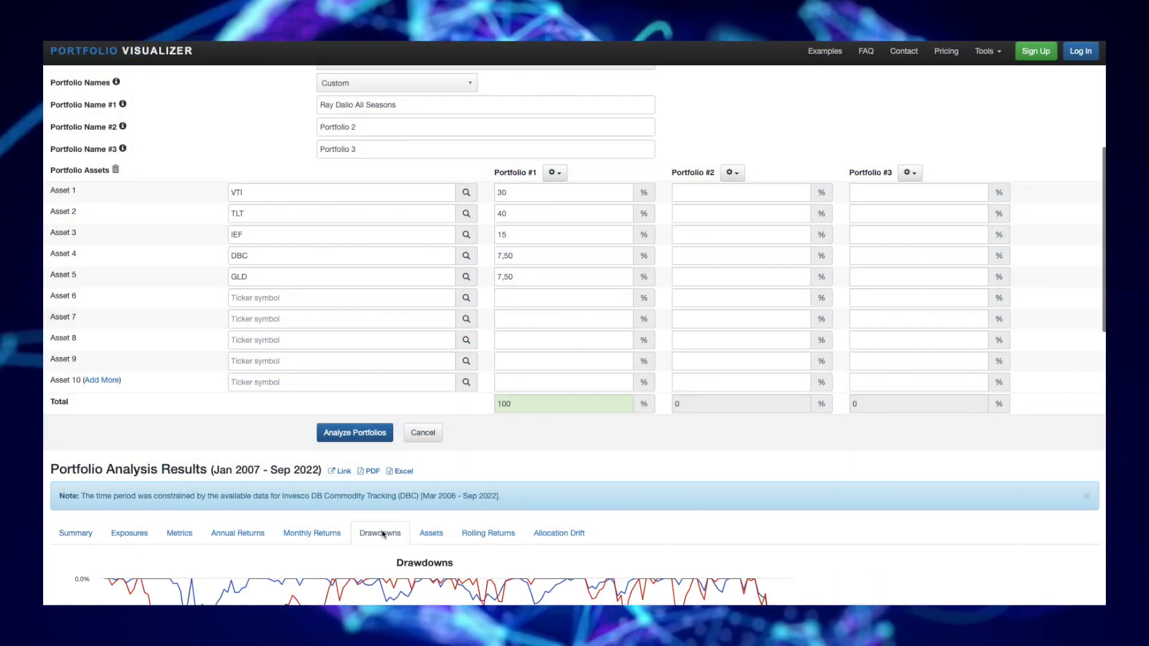
Inspect the All Seasons drawdowns against the benchmark and return to the summary's growth and annual returns charts
scroll(423, 522, "down", 5)
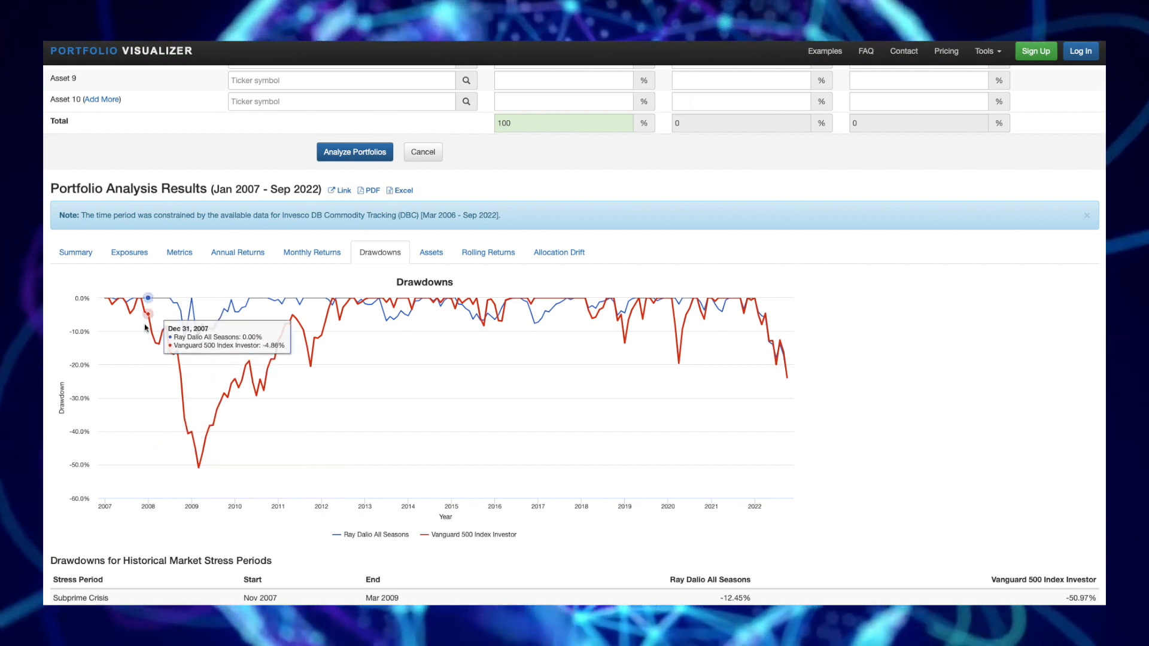
left_click(76, 252)
scroll(206, 333, "down", 5)
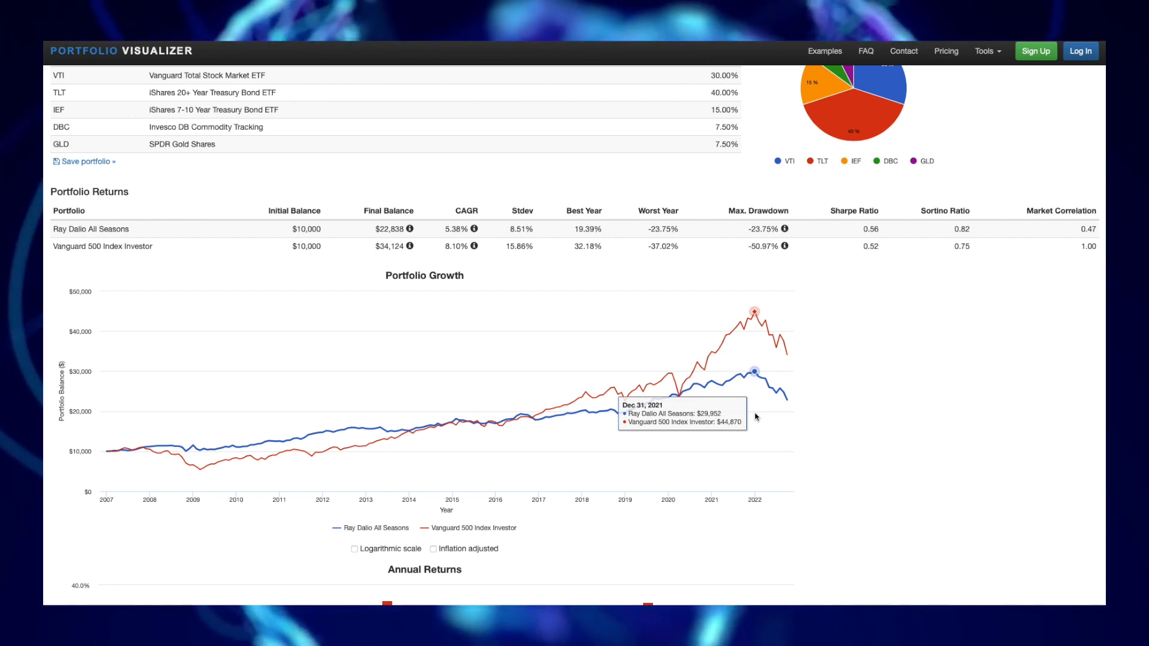
scroll(755, 417, "down", 6)
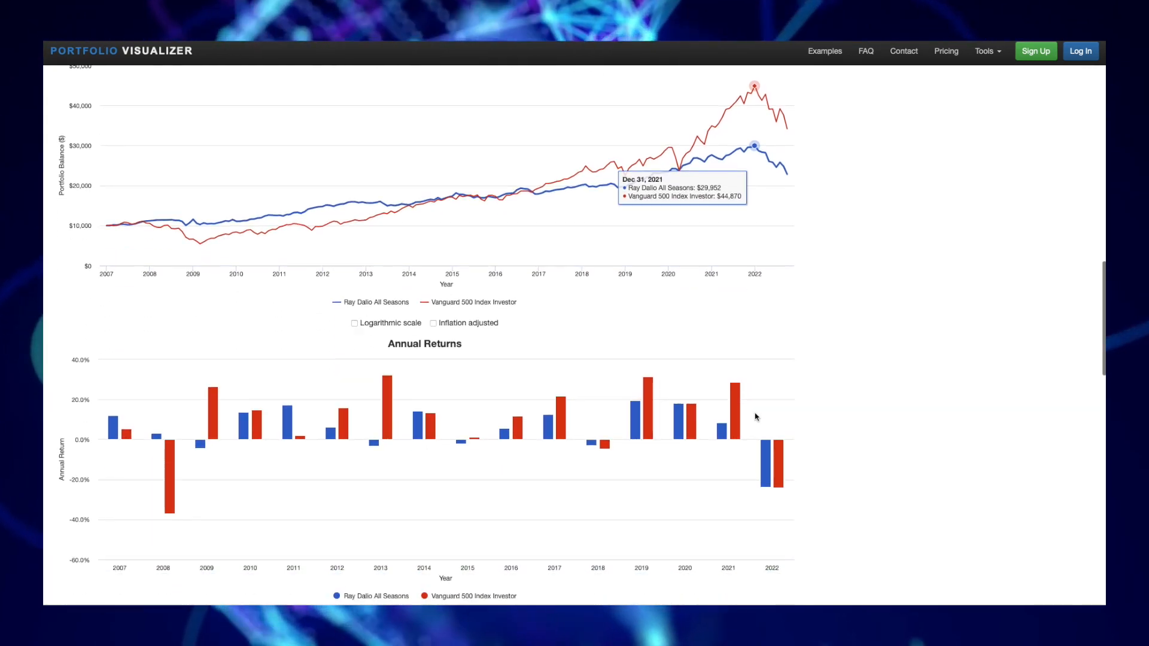
scroll(756, 417, "down", 6)
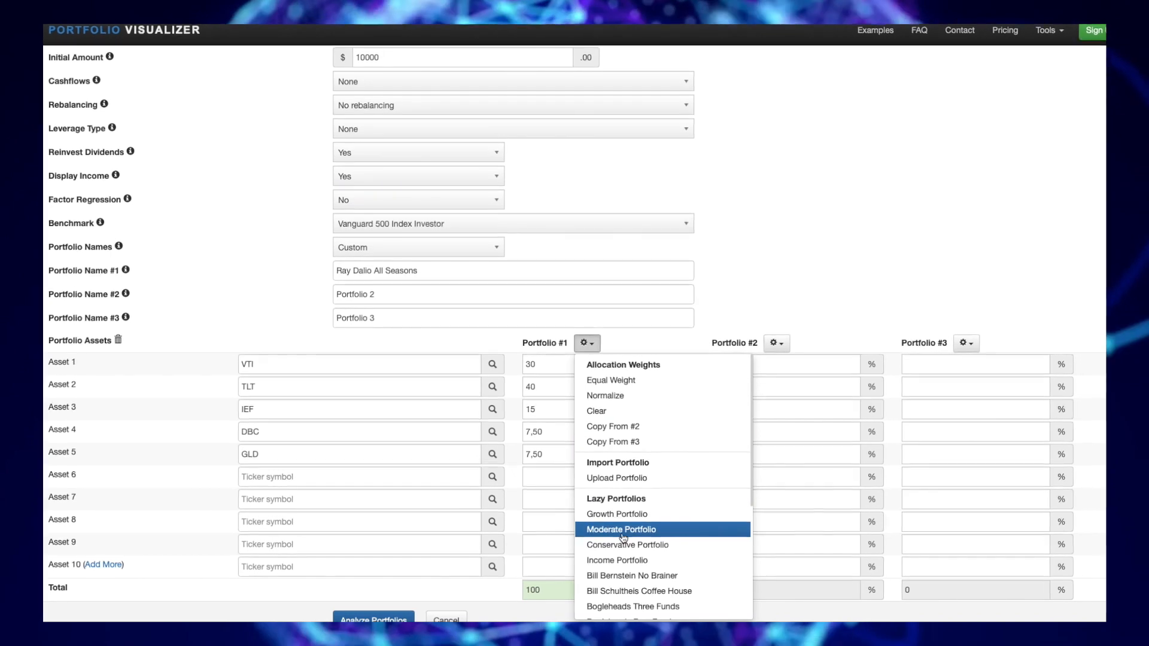
Load the Bogleheads Three Funds lazy portfolio into Portfolio #1 and check the full fund names behind VTSMX, VGTSX and VBMFX
scroll(628, 520, "down", 2)
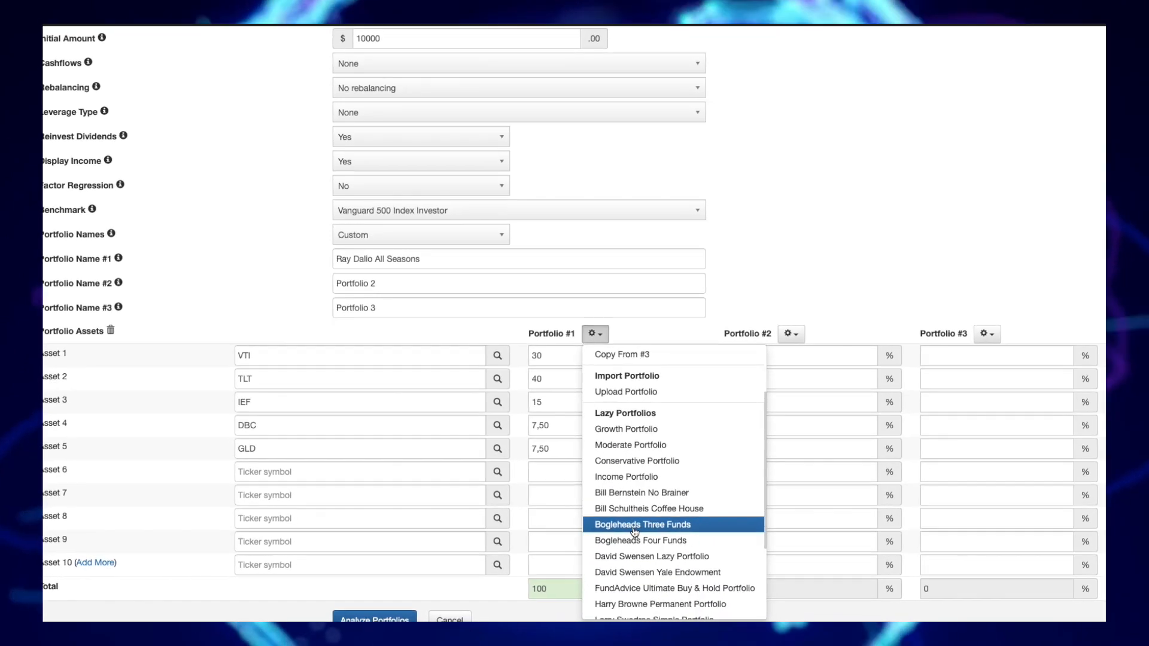
left_click(633, 525)
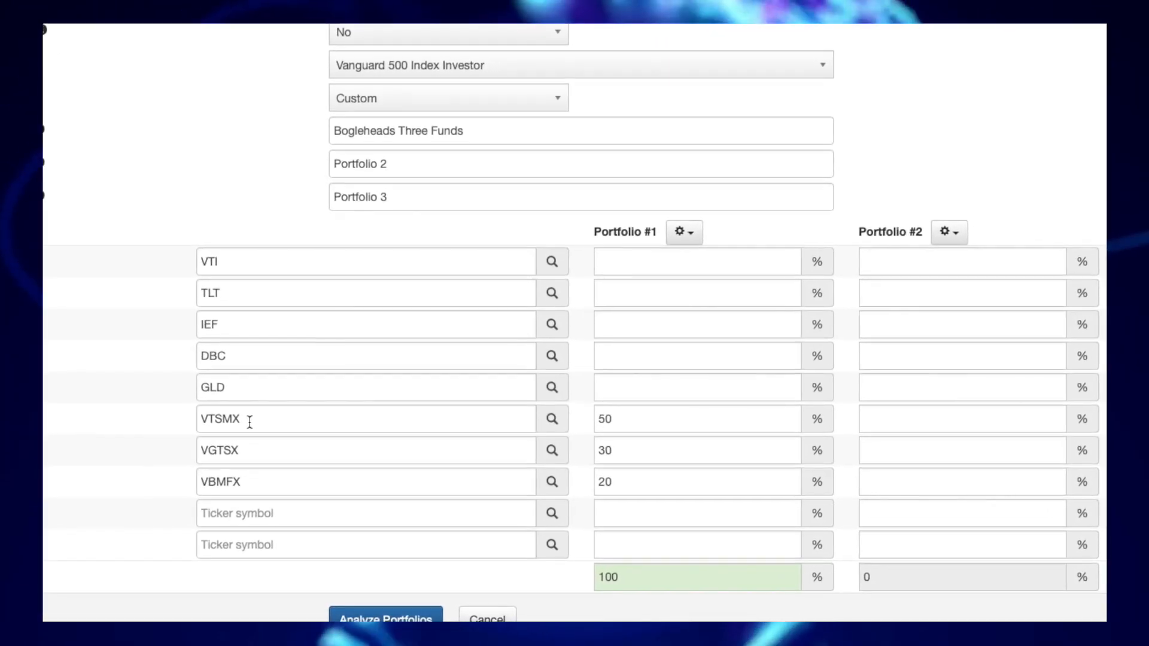
double_click(253, 426)
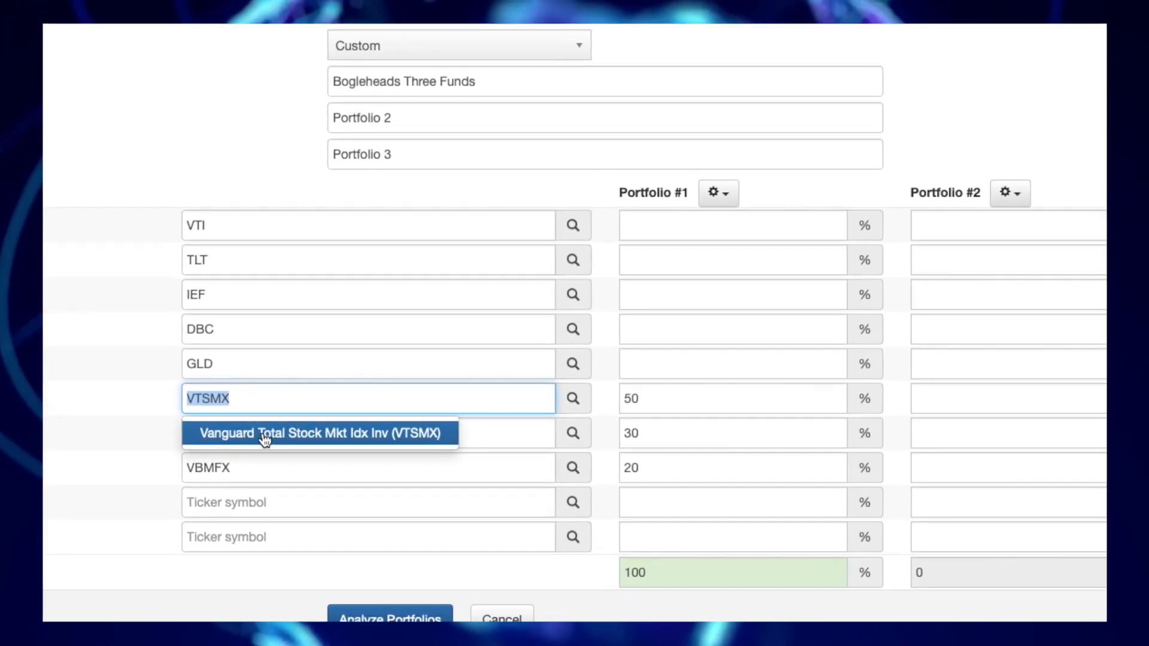
left_click(688, 382)
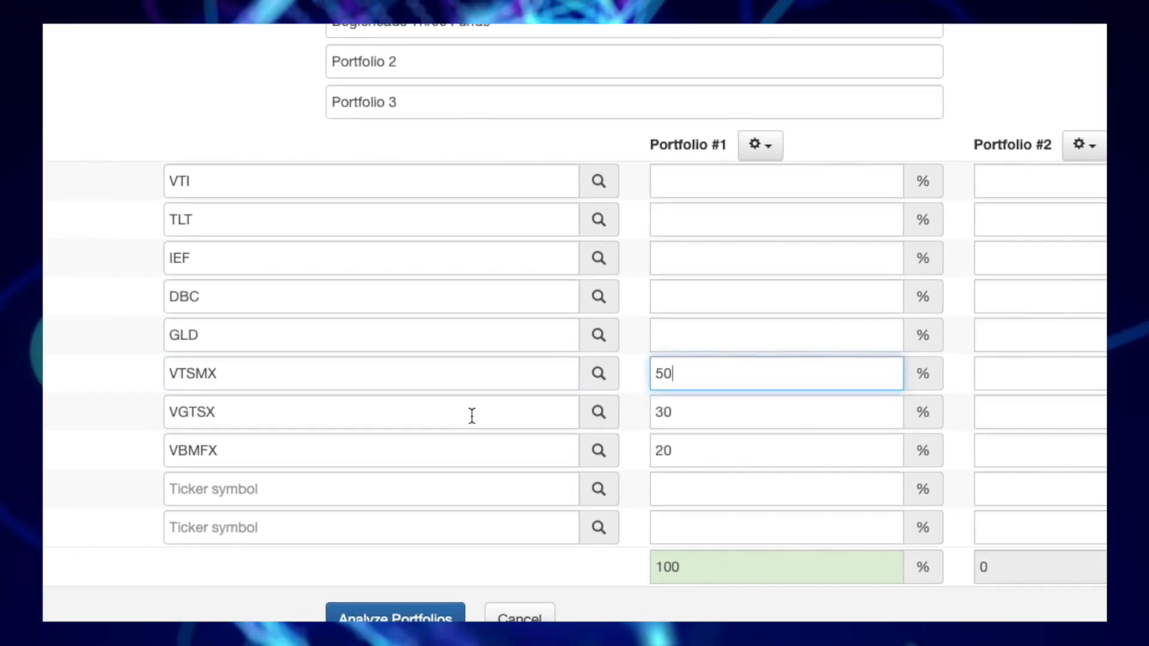
left_click(275, 418)
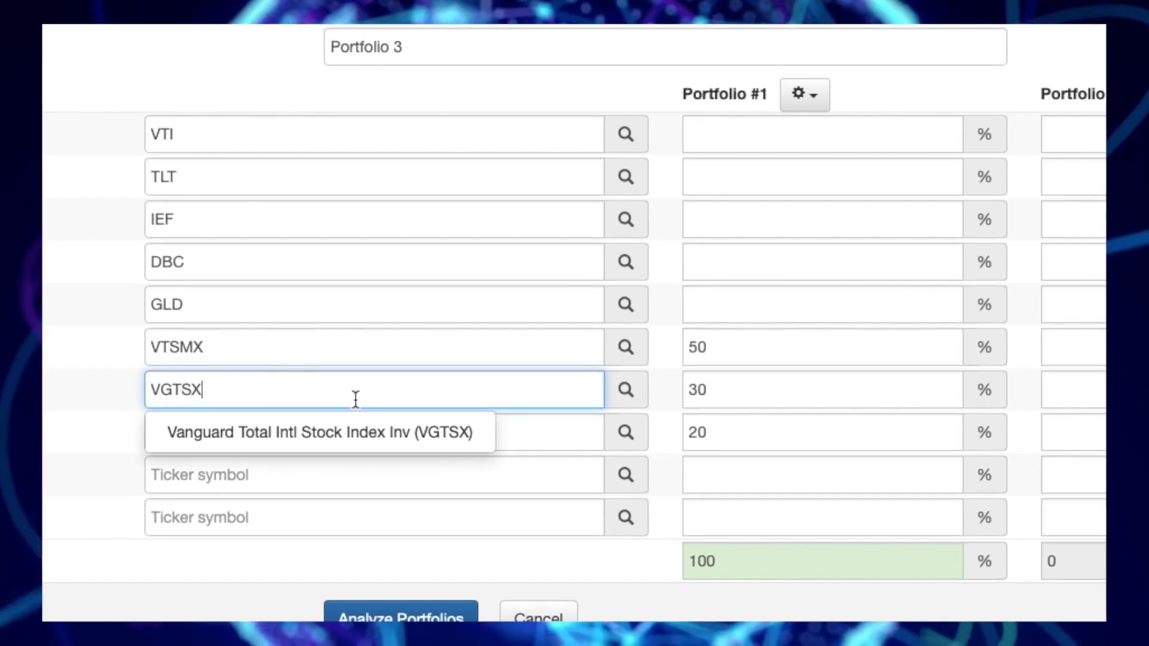
left_click(535, 436)
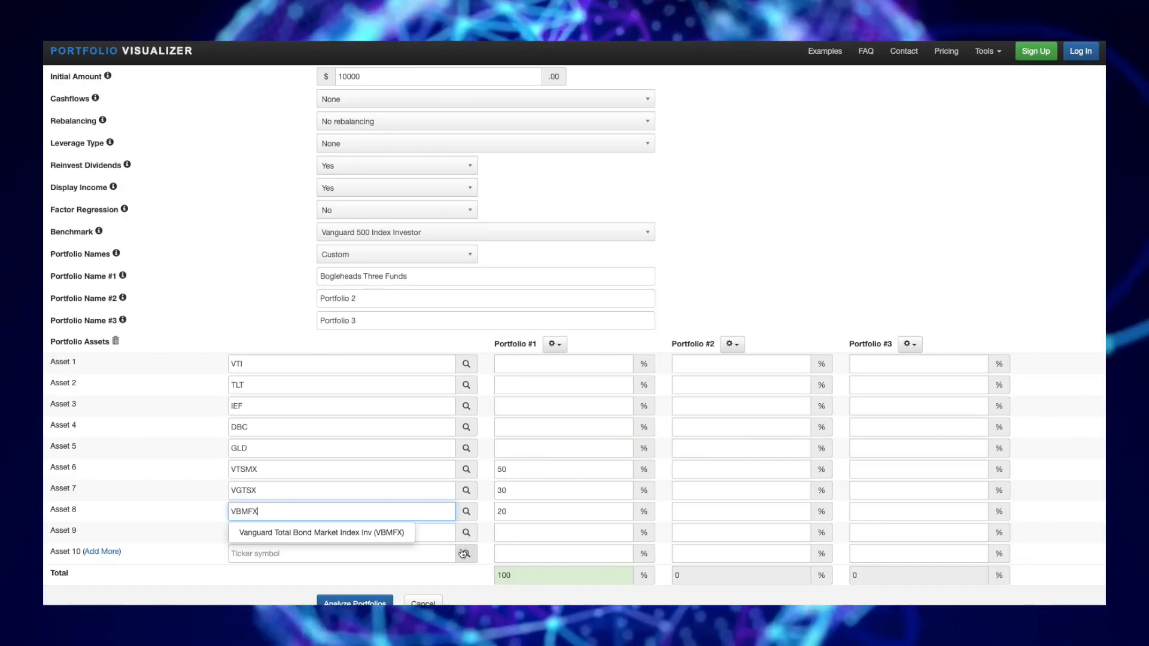
Analyze the Bogleheads Three Funds portfolio and review its allocations, portfolio returns and growth against the benchmark
scroll(420, 549, "down", 1)
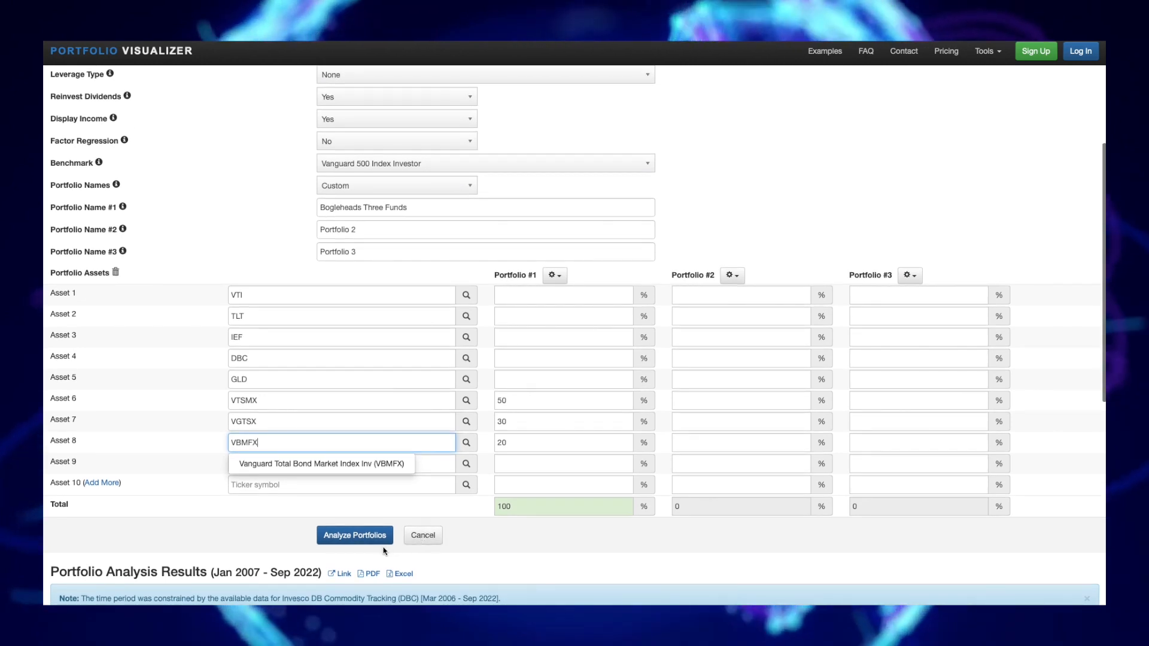
left_click(368, 536)
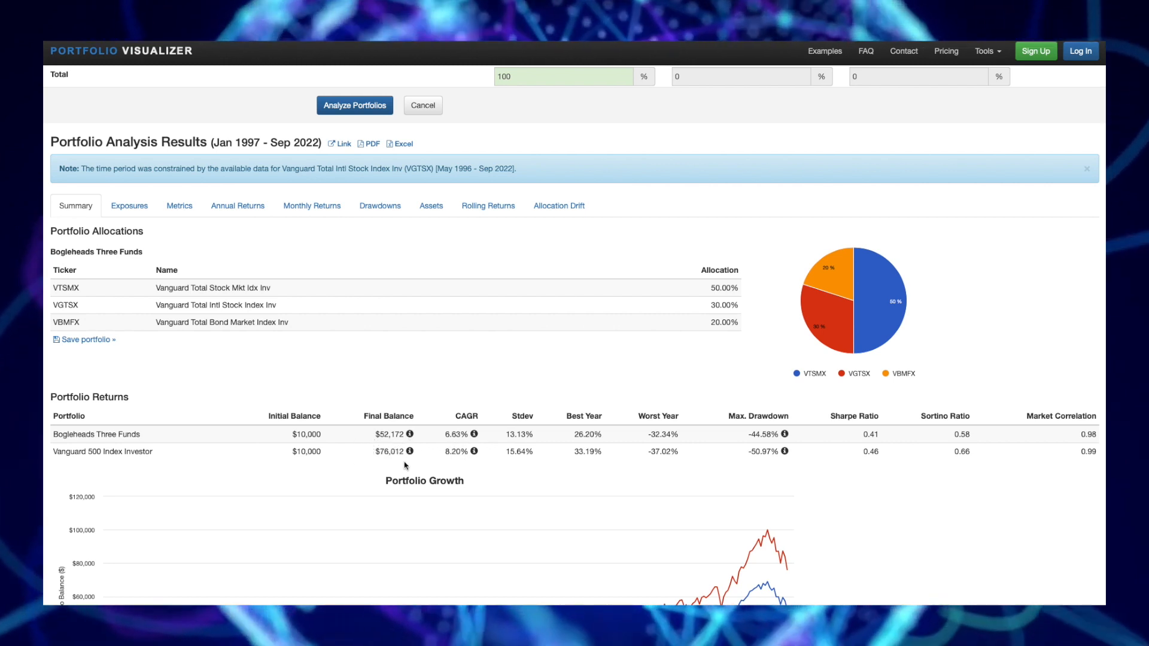
scroll(409, 466, "down", 3)
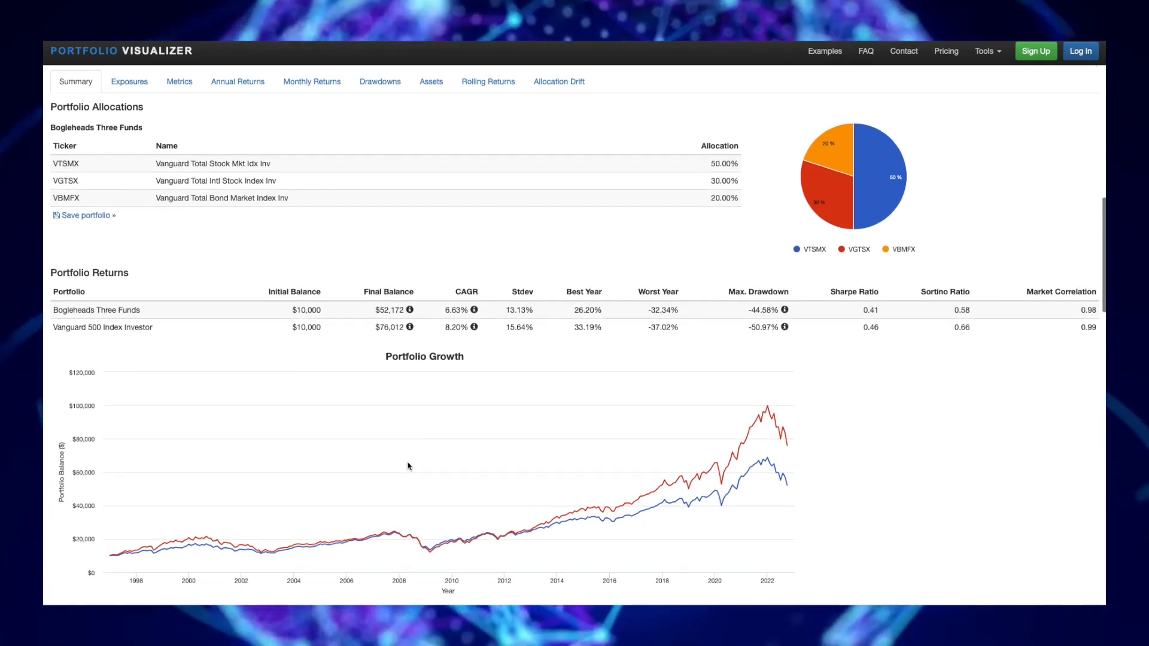
scroll(409, 466, "up", 2)
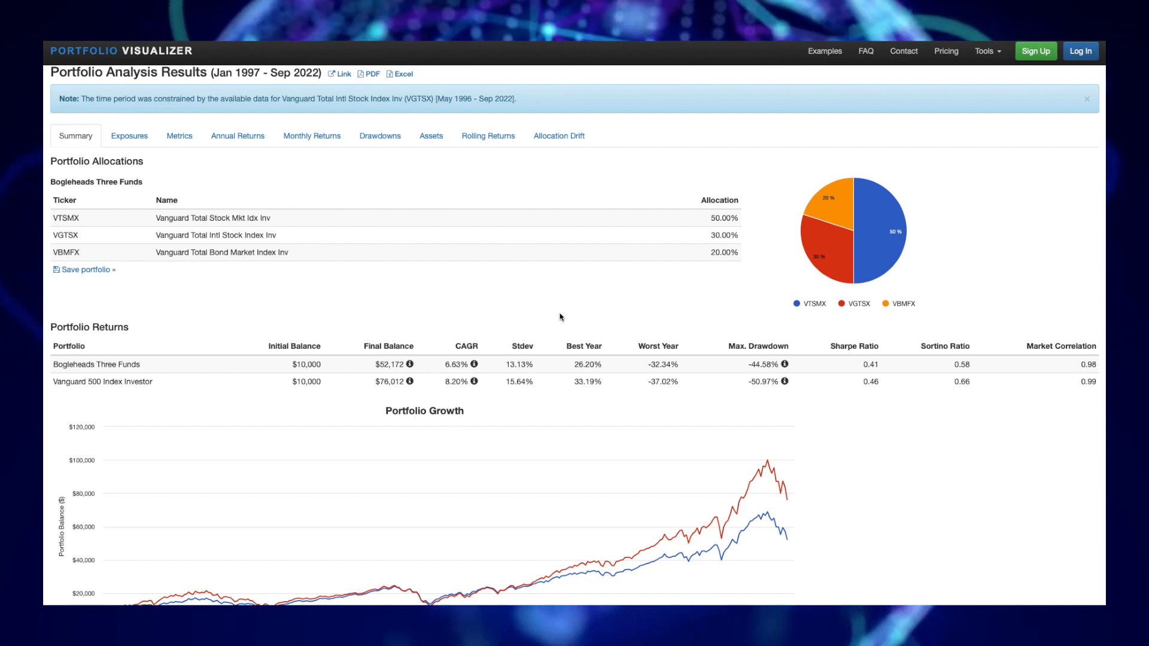
scroll(561, 316, "down", 2)
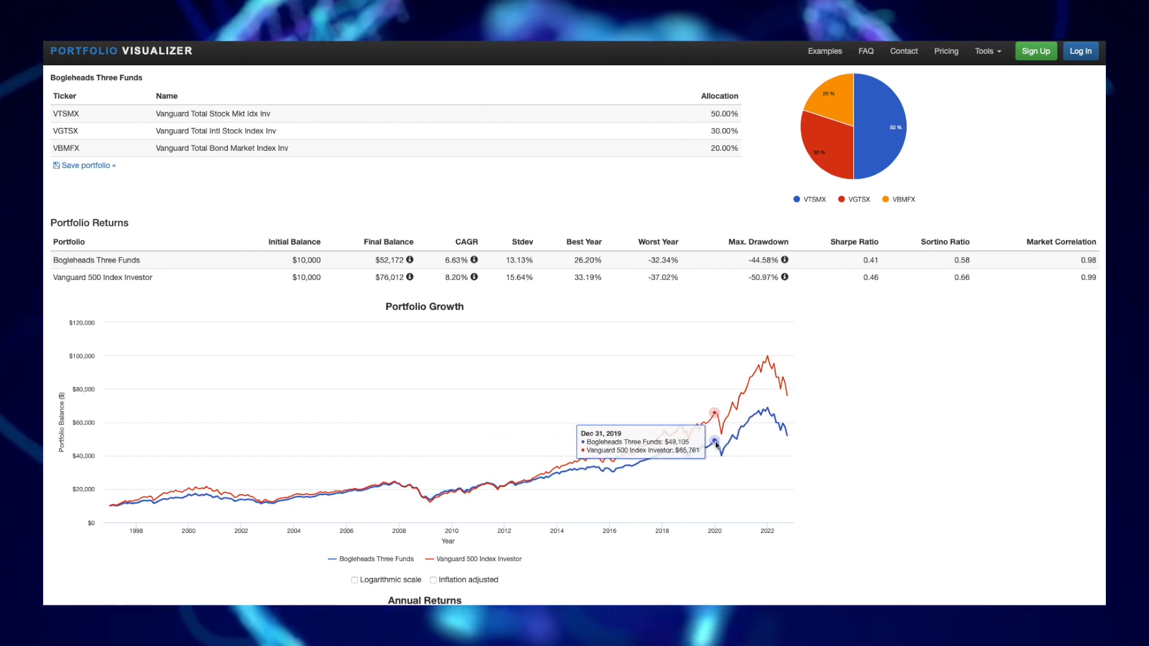
Look over the annual returns, trailing returns and portfolio income of the Bogleheads Three Funds portfolio
scroll(467, 423, "down", 3)
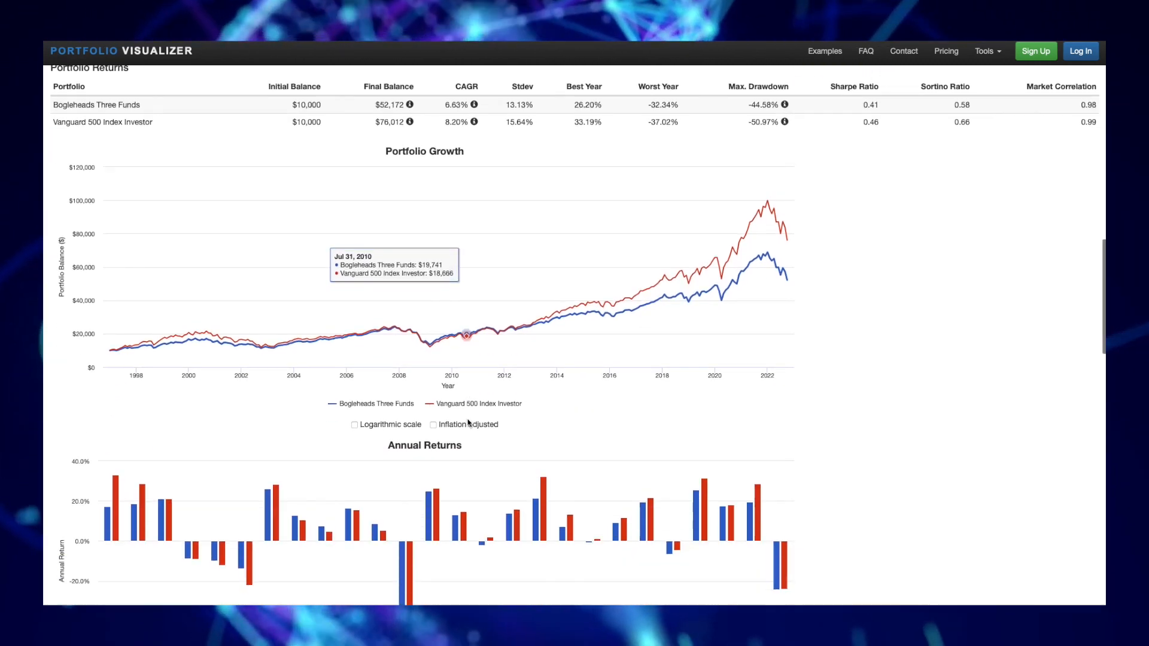
scroll(467, 422, "down", 5)
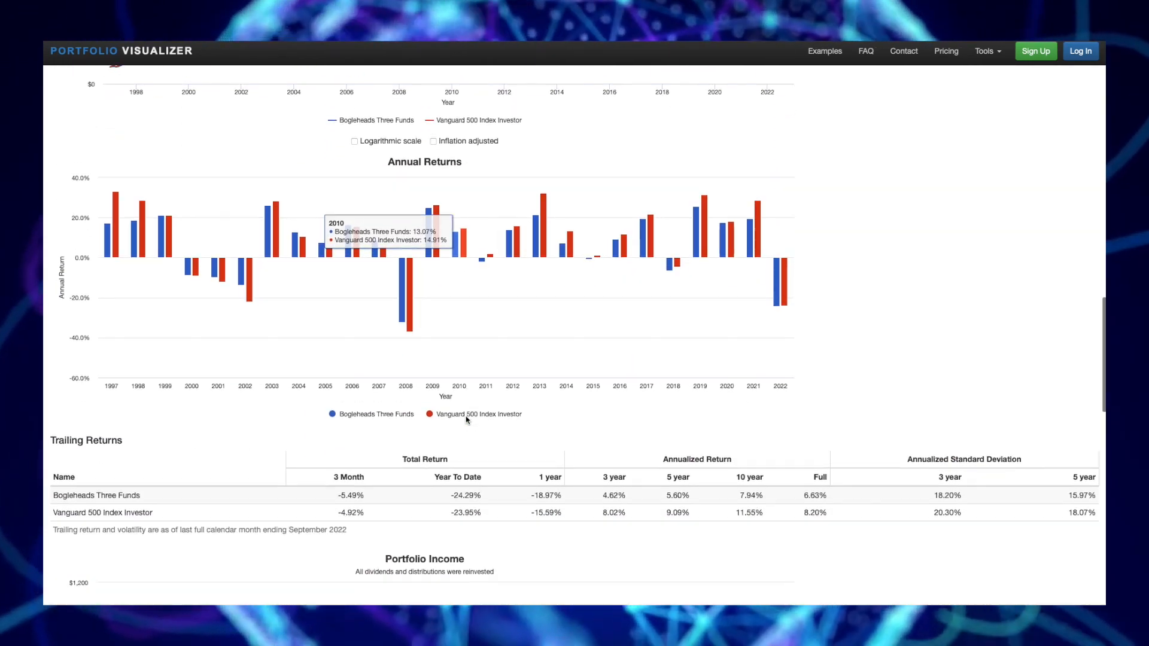
scroll(467, 420, "down", 2)
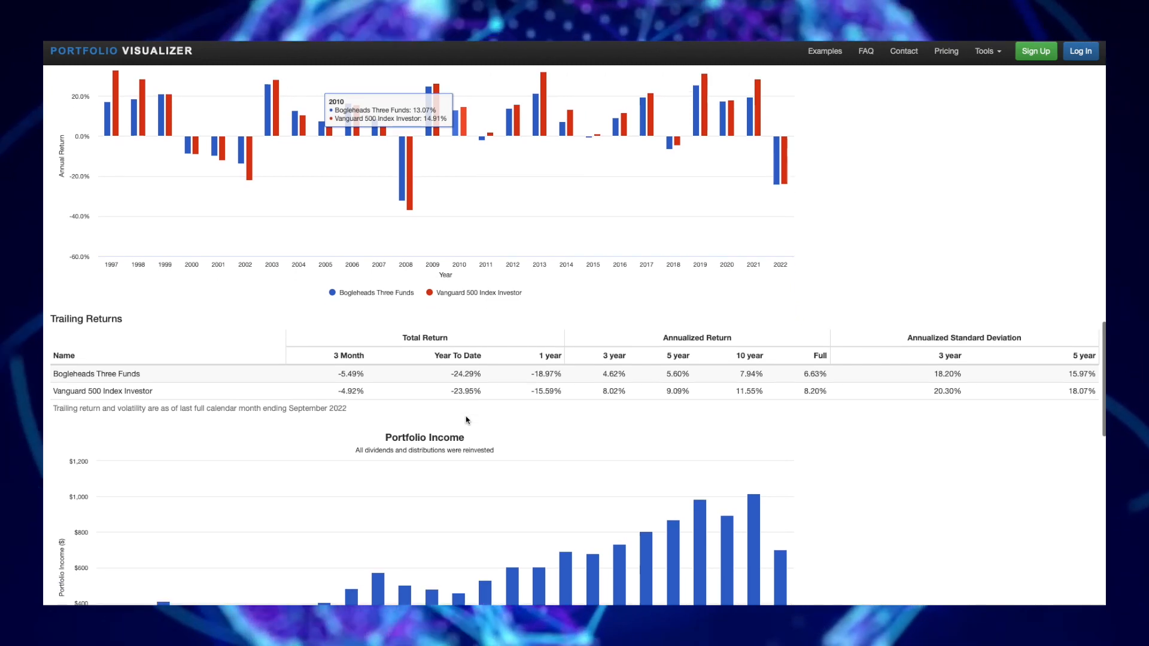
scroll(468, 420, "down", 1)
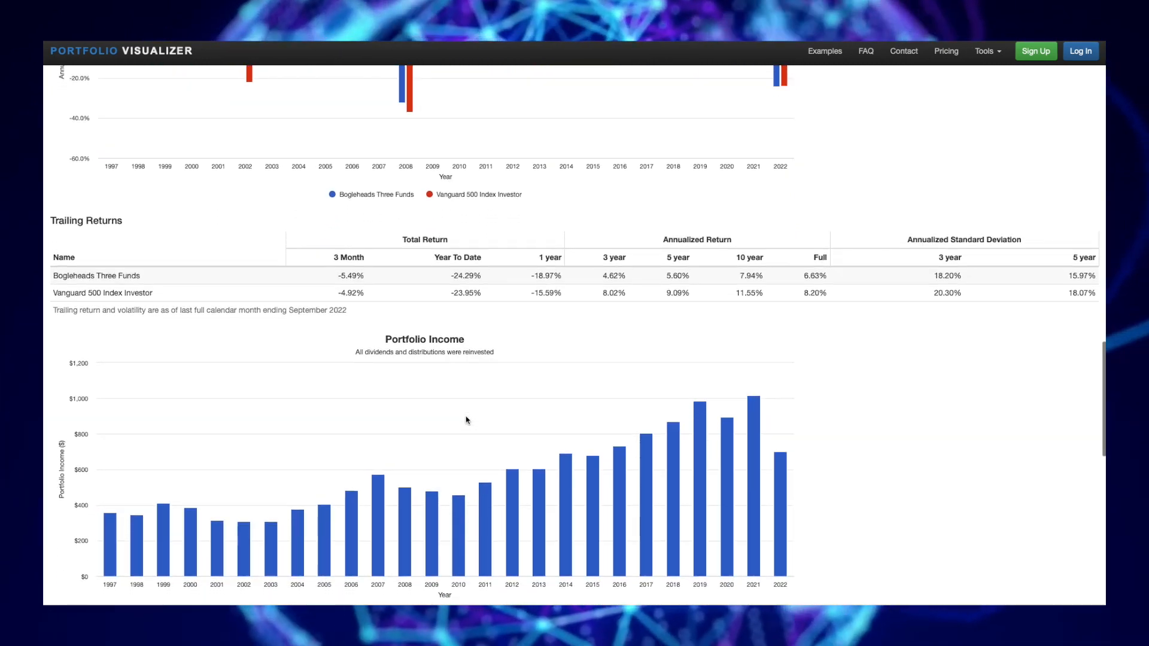
scroll(466, 420, "down", 1)
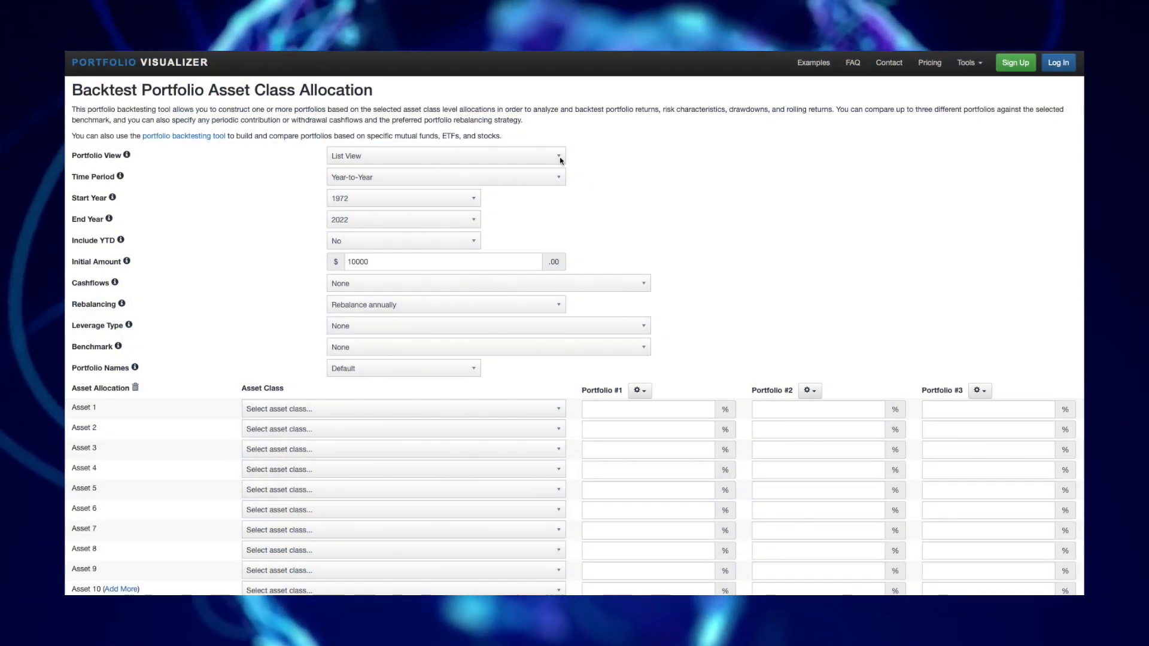
Check the available Portfolio View options for the asset class allocation backtest, leaving List View selected
left_click(561, 160)
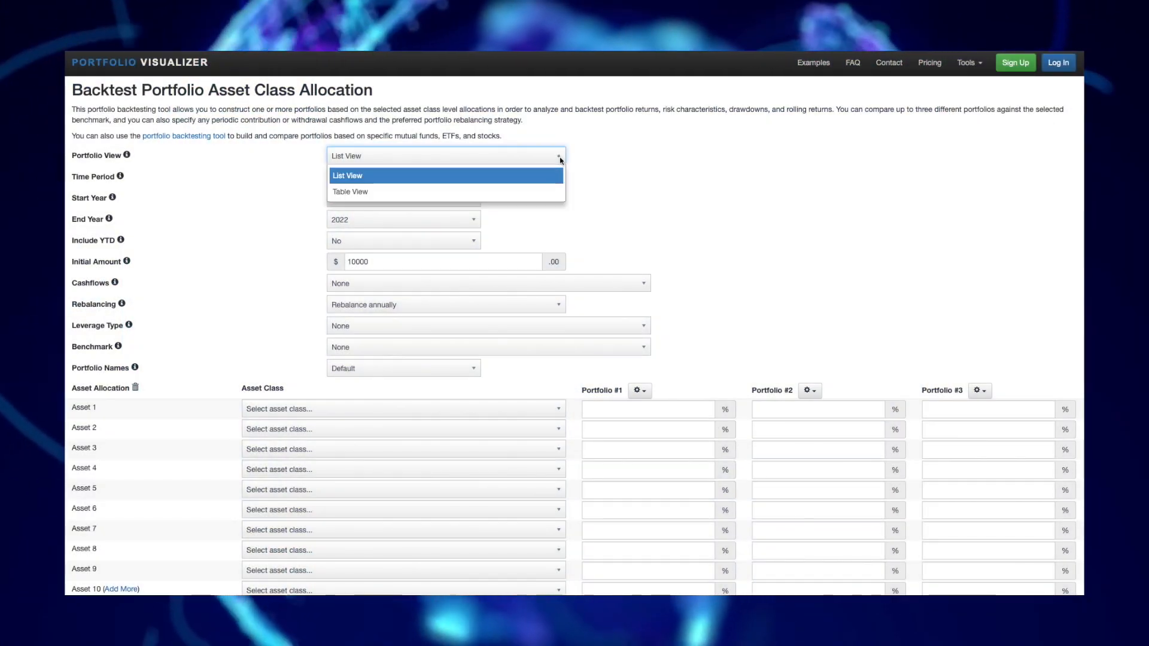
left_click(609, 170)
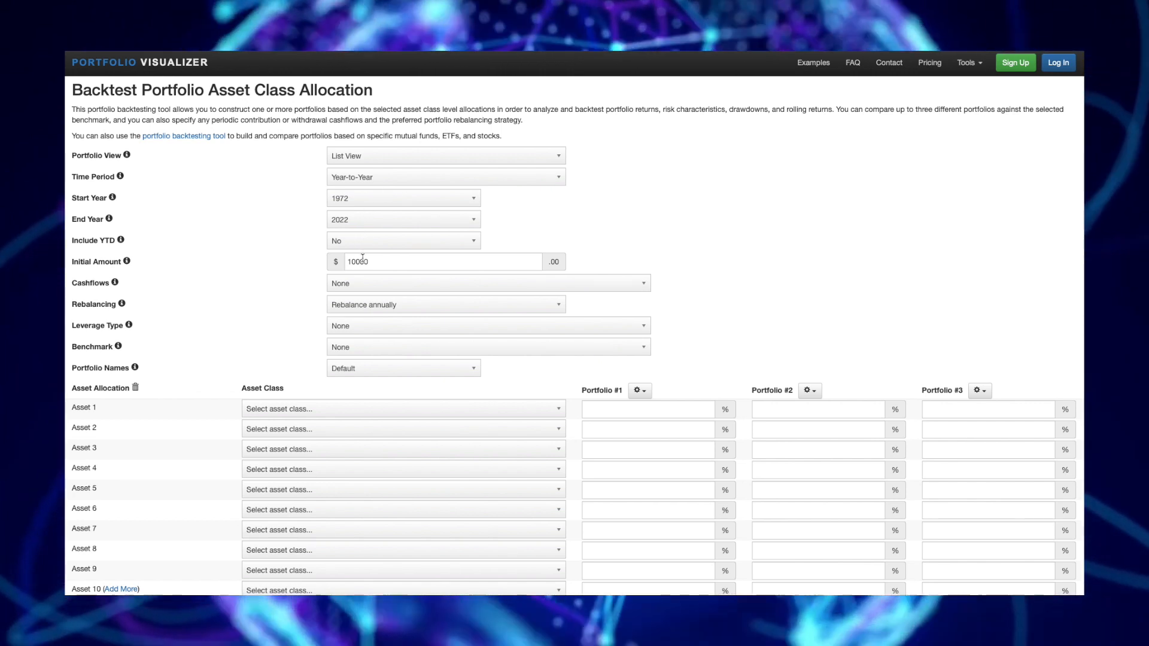
Set the rebalancing option of the asset class backtest to No rebalancing
left_click(356, 304)
left_click(359, 338)
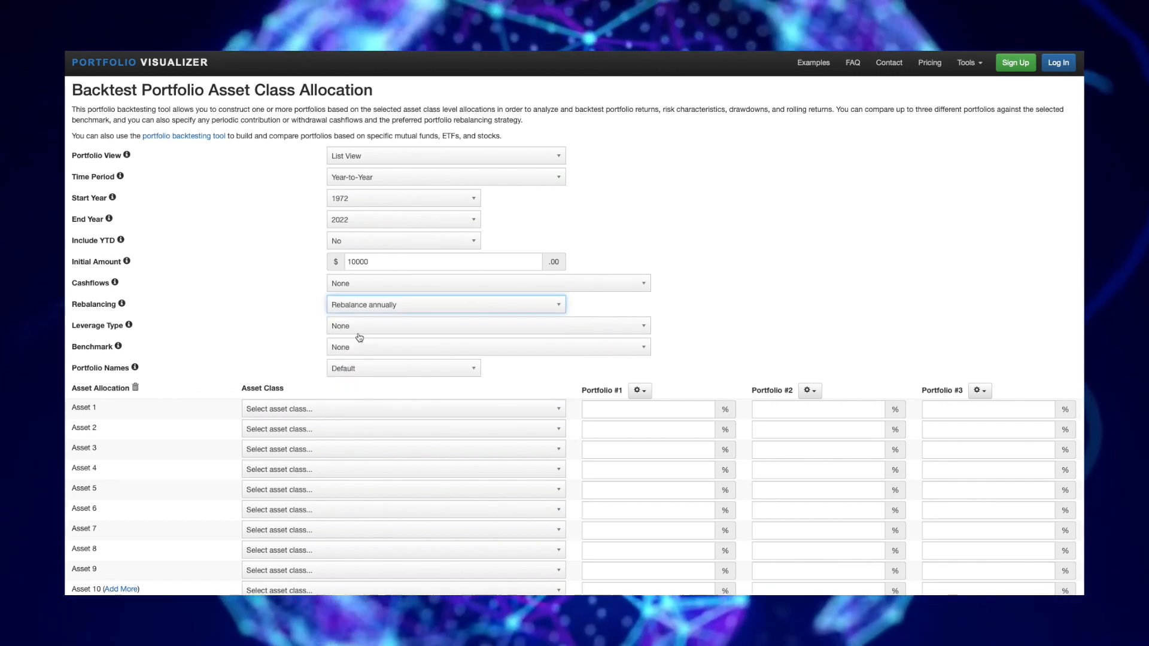
left_click(359, 309)
left_click(359, 332)
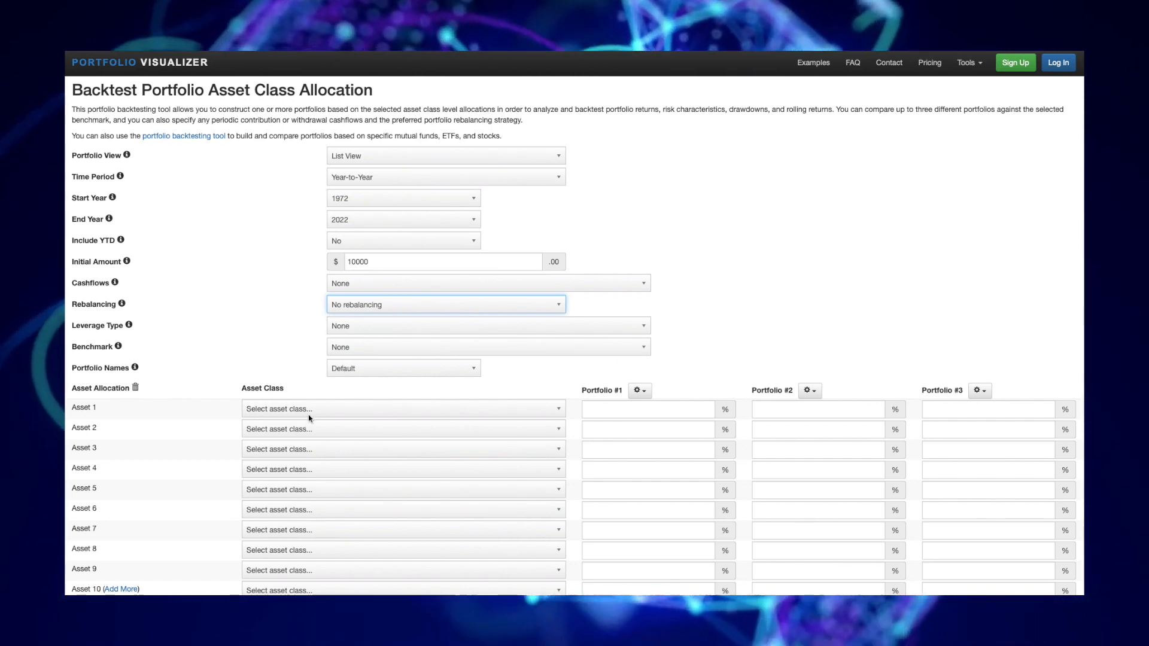
Look through the available asset classes for Asset 1, choose Emerging Markets and allocate 25% to it in Portfolio #1
left_click(310, 414)
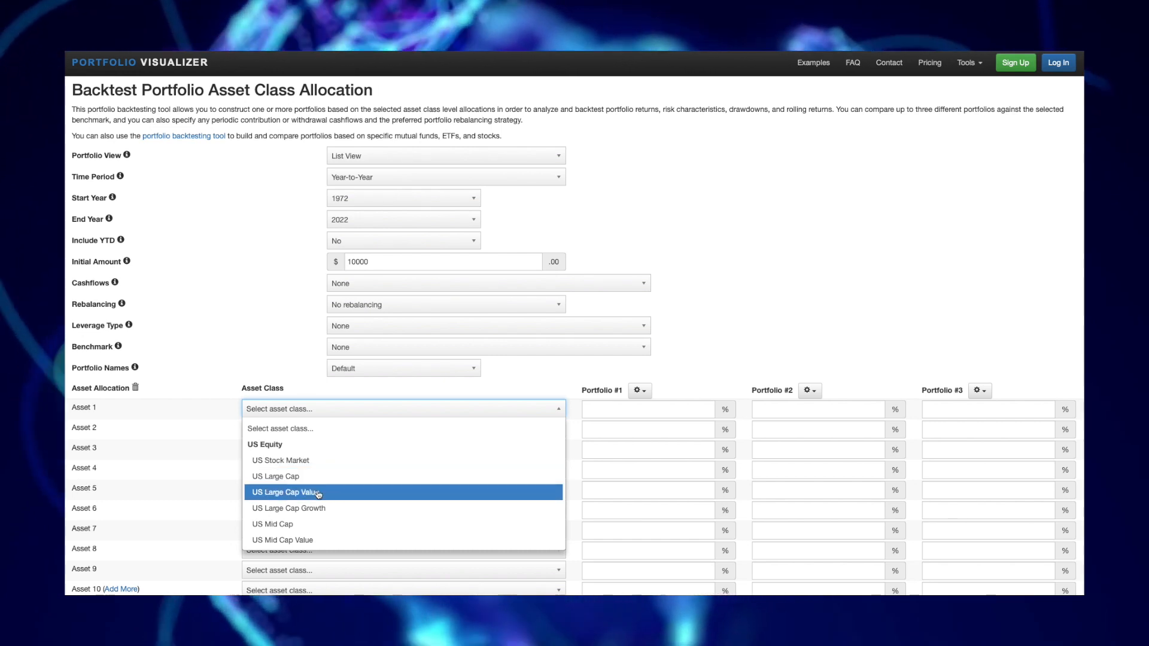
scroll(318, 495, "down", 1)
scroll(318, 494, "down", 4)
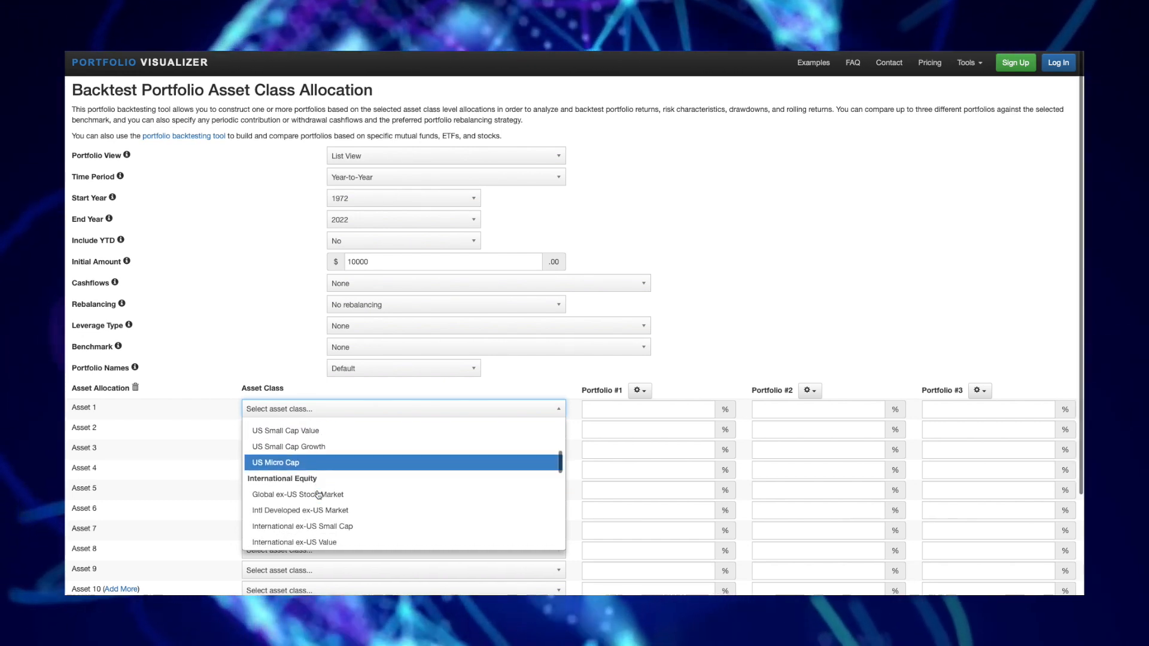
scroll(318, 494, "down", 3)
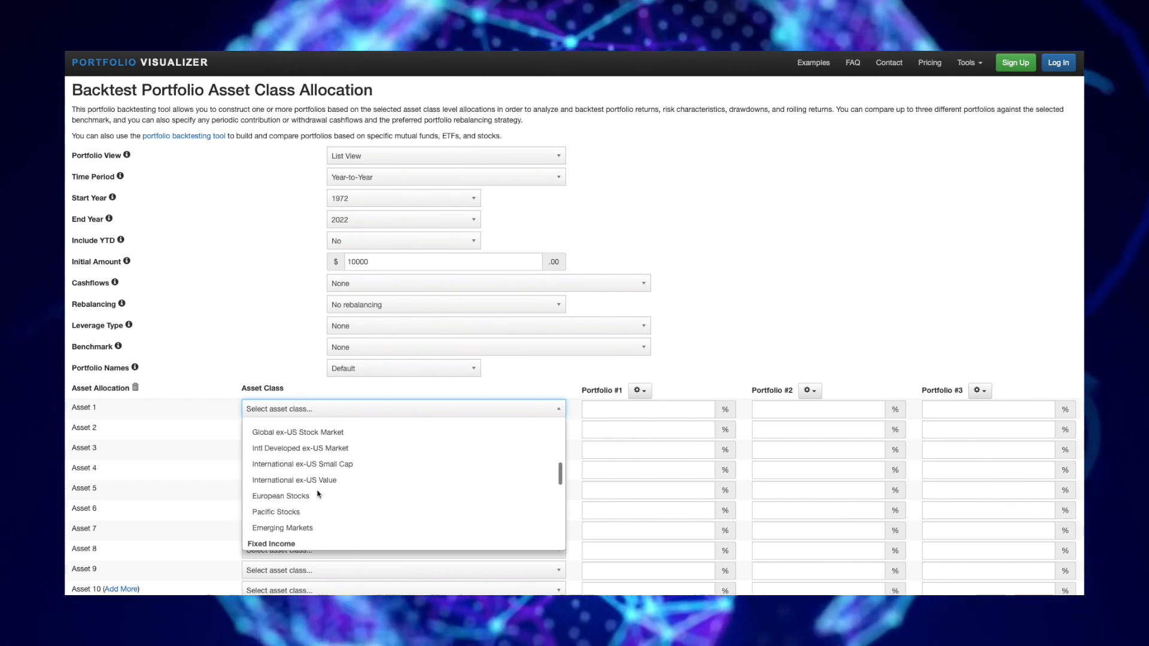
scroll(318, 495, "up", 5)
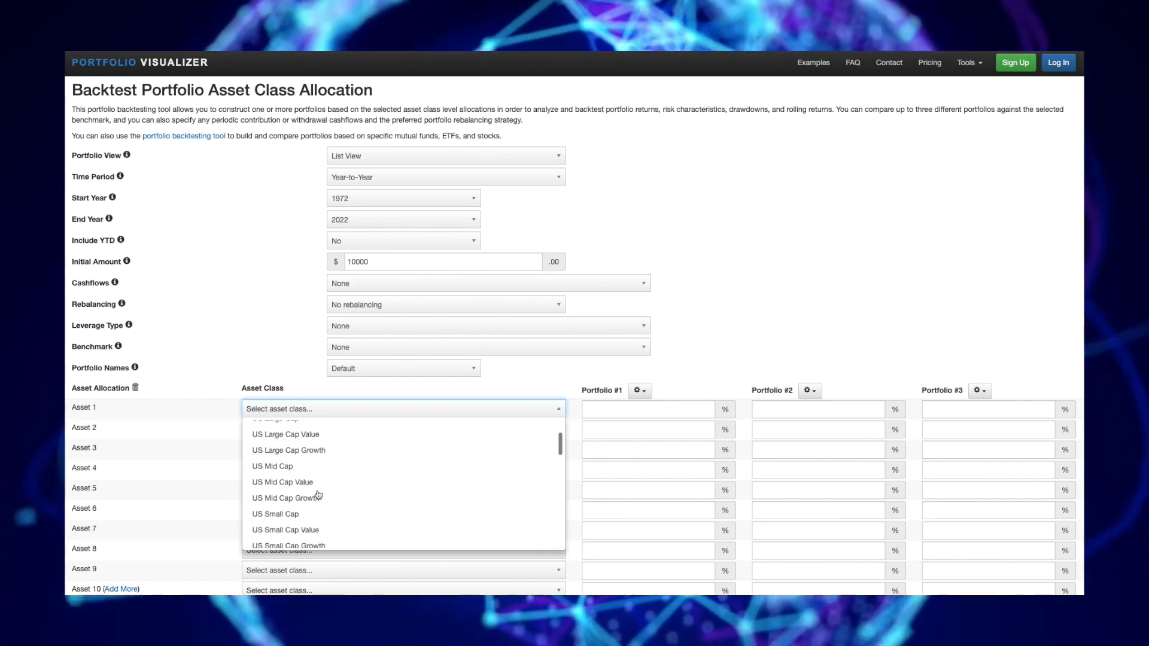
scroll(318, 495, "up", 2)
scroll(317, 494, "down", 3)
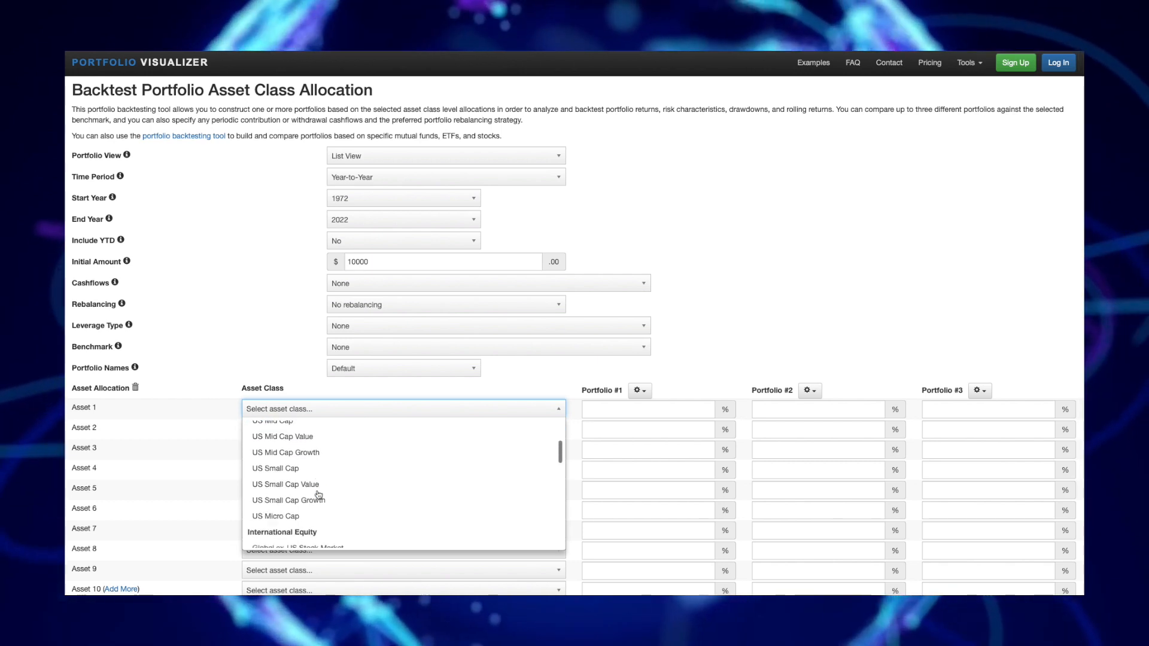
scroll(318, 494, "down", 3)
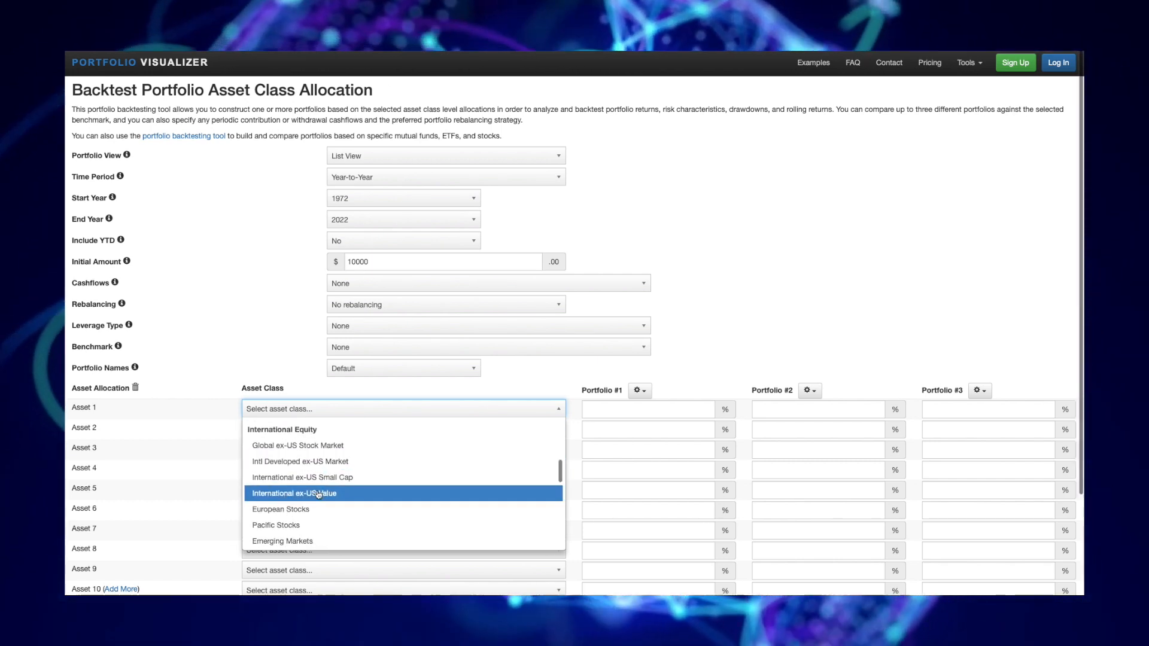
scroll(317, 494, "down", 1)
scroll(318, 494, "down", 1)
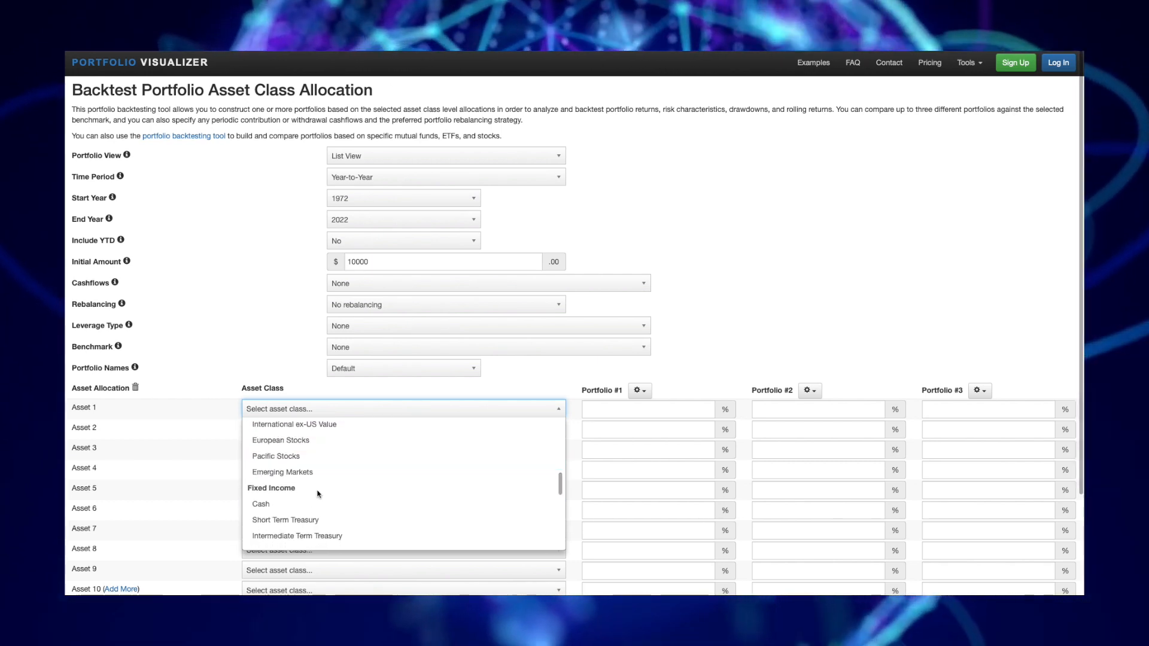
left_click(305, 477)
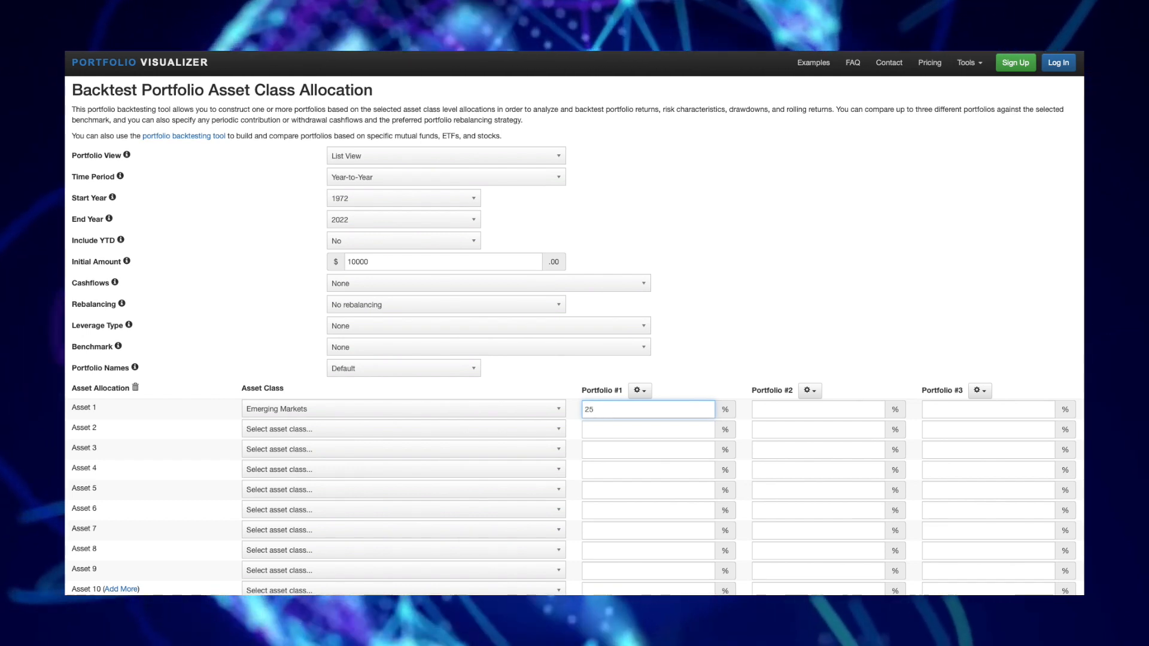
Set Asset 2 to US Large Cap with a 25% allocation in Portfolio #1
left_click(369, 430)
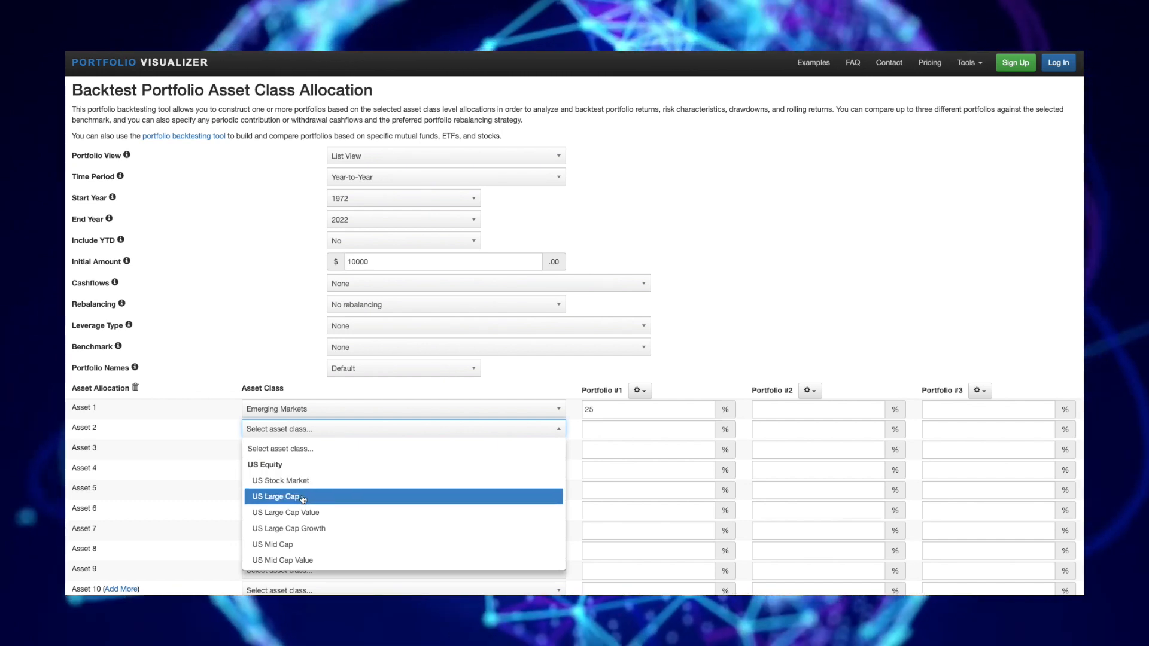
left_click(302, 498)
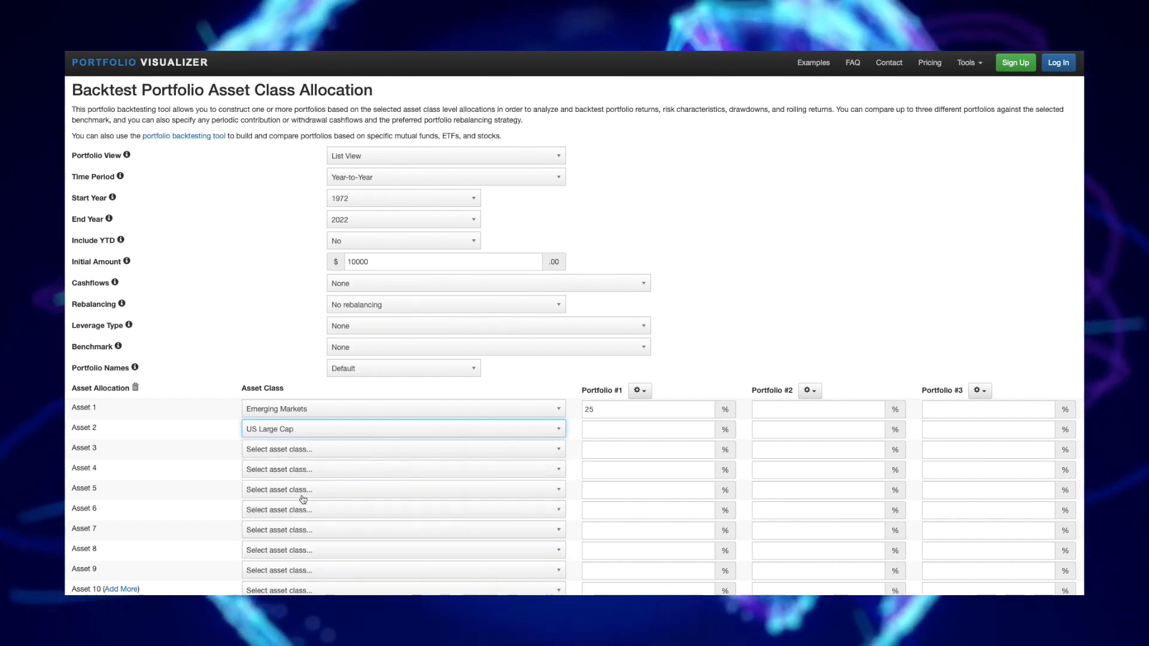
left_click(596, 429)
type("25")
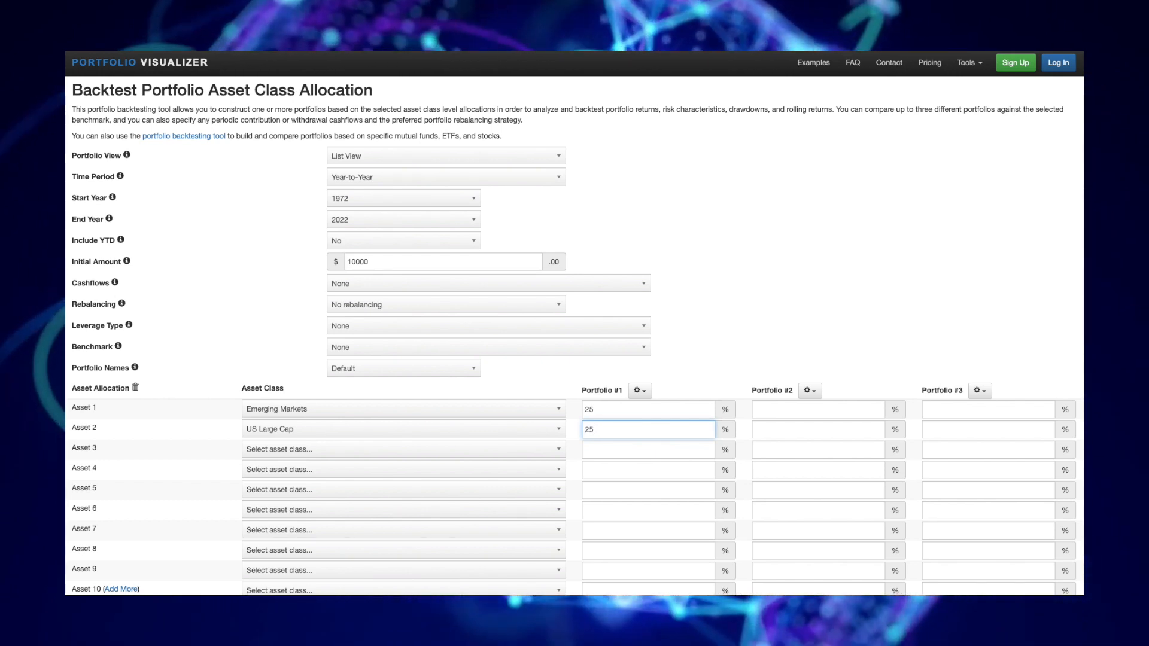
Set Asset 3 to US Small Cap with a 25% allocation in Portfolio #1
left_click(340, 451)
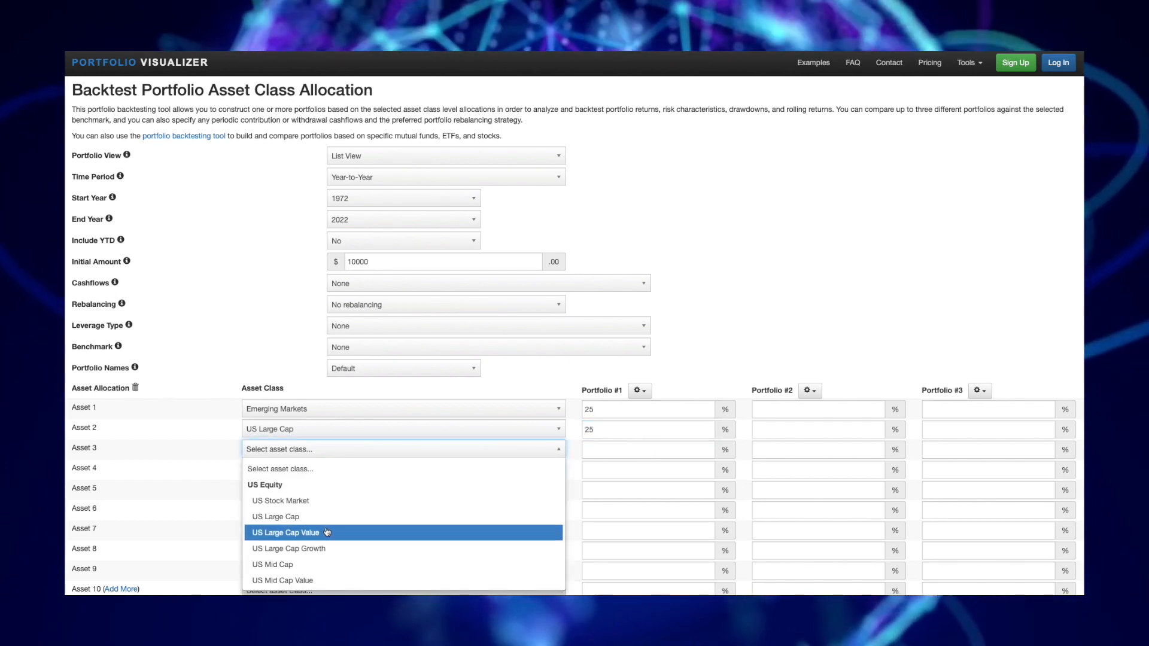
scroll(309, 544, "down", 5)
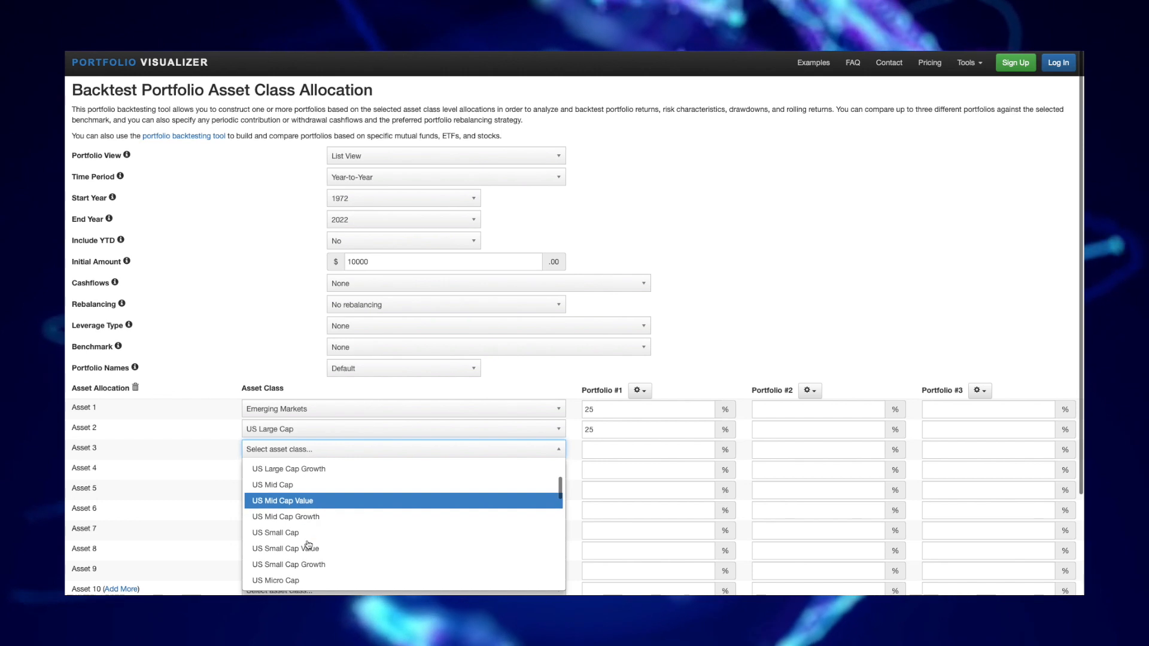
left_click(306, 533)
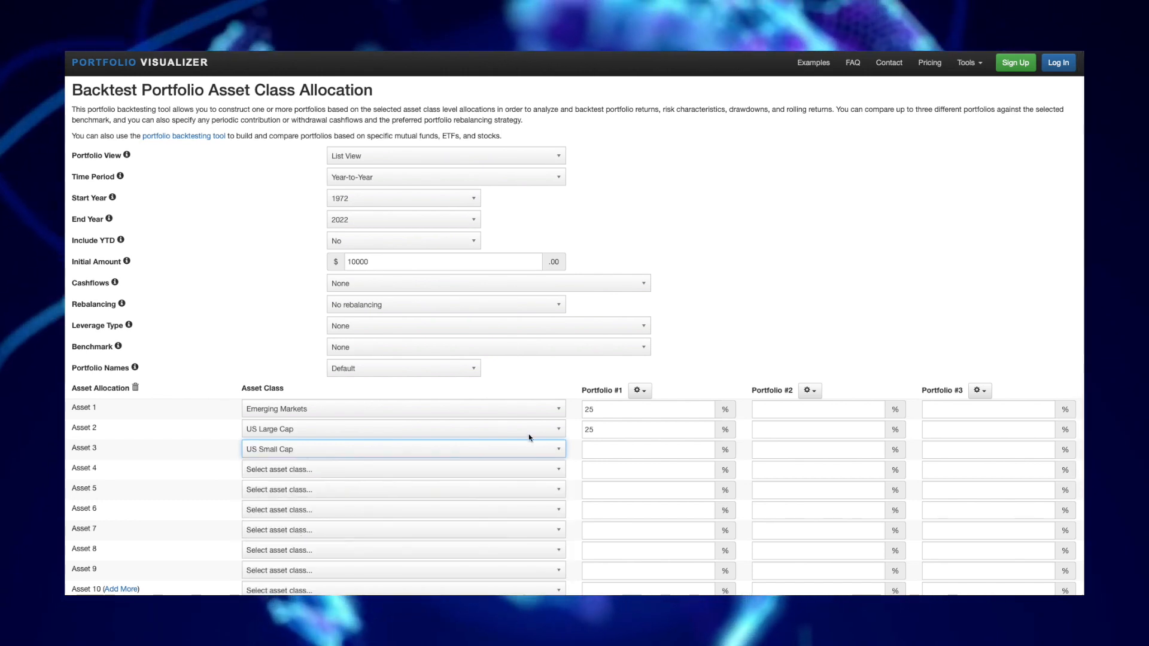
left_click(590, 456)
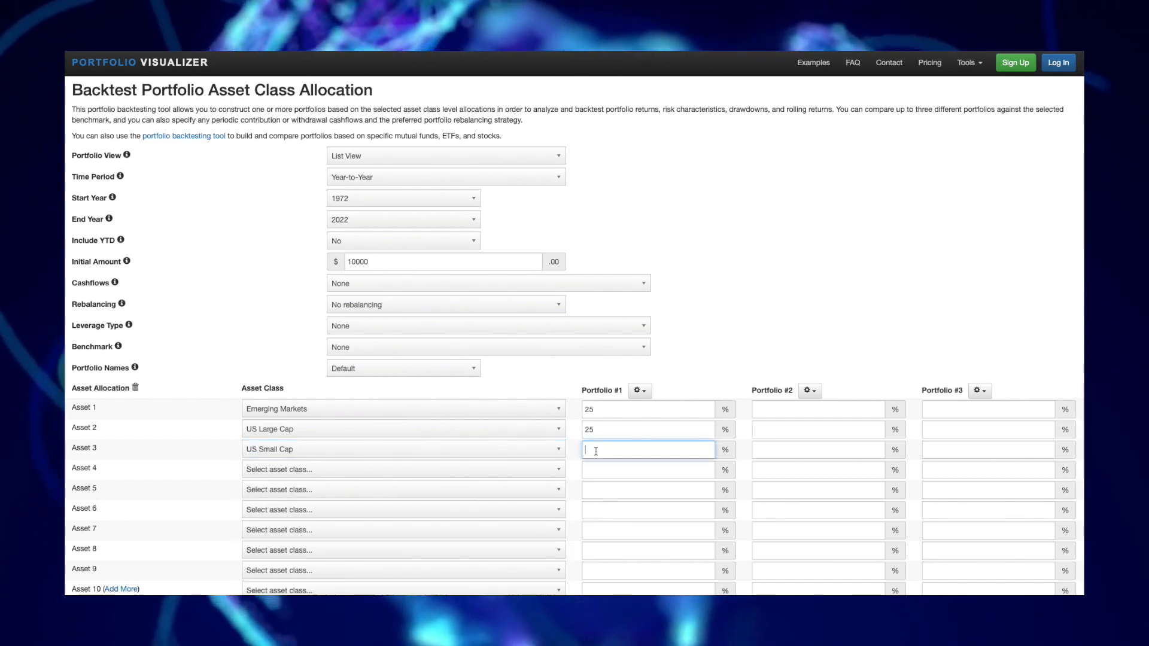
type("25")
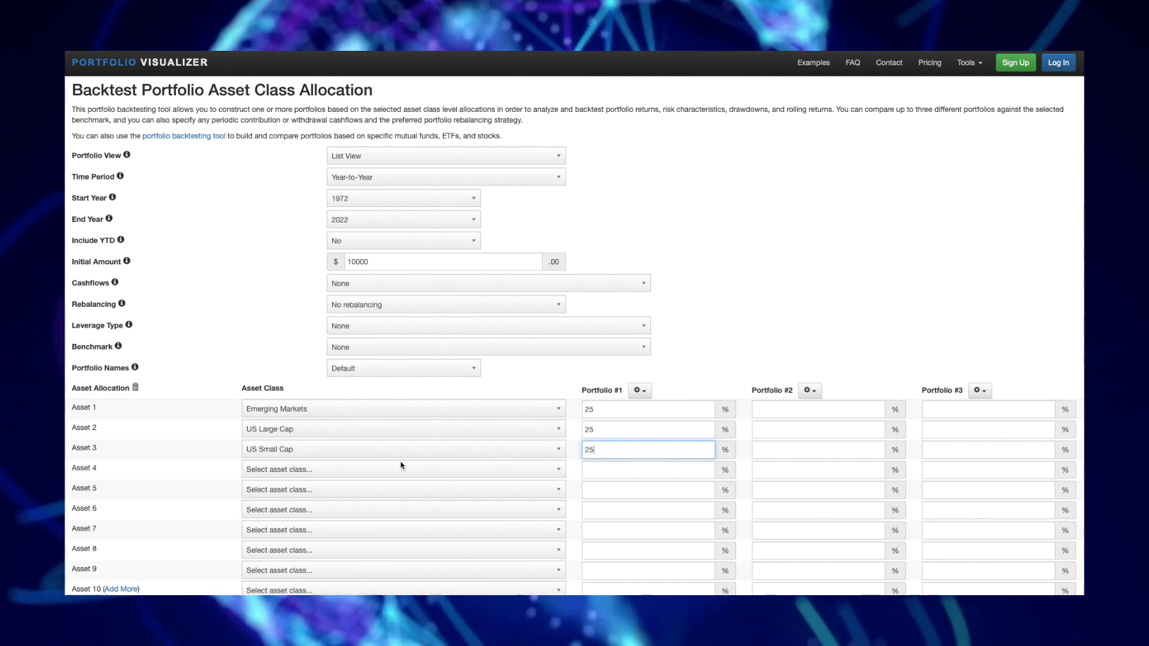
Set Asset 4 to 10-year Treasury with a 25% allocation in Portfolio #1
left_click(313, 471)
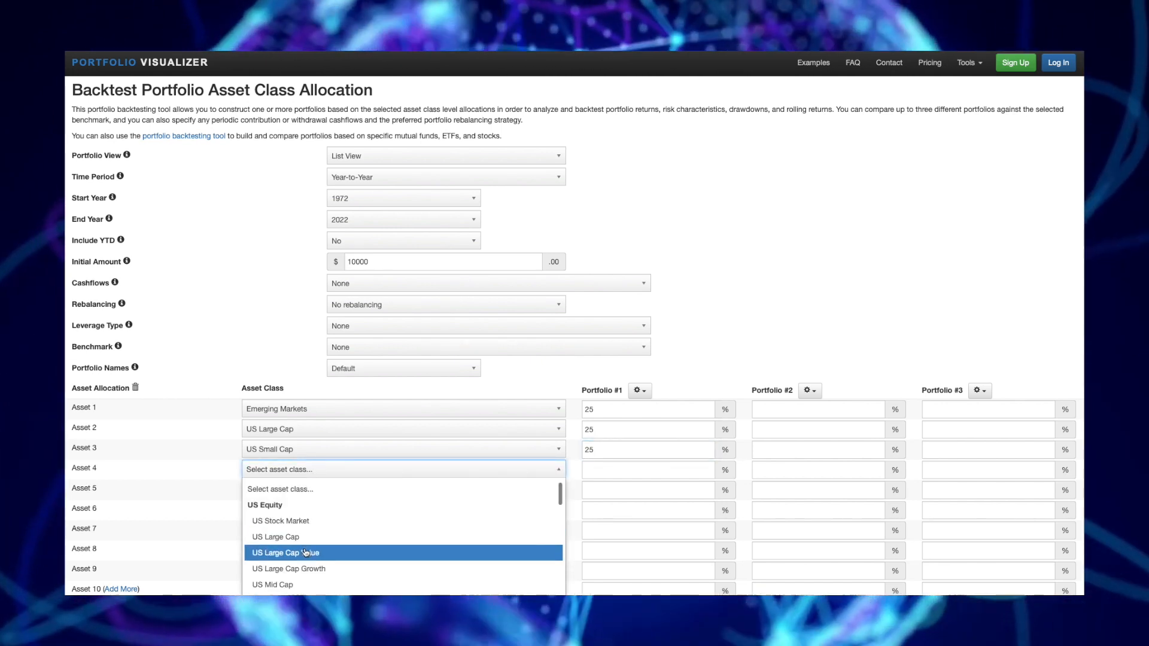
scroll(305, 552, "down", 3)
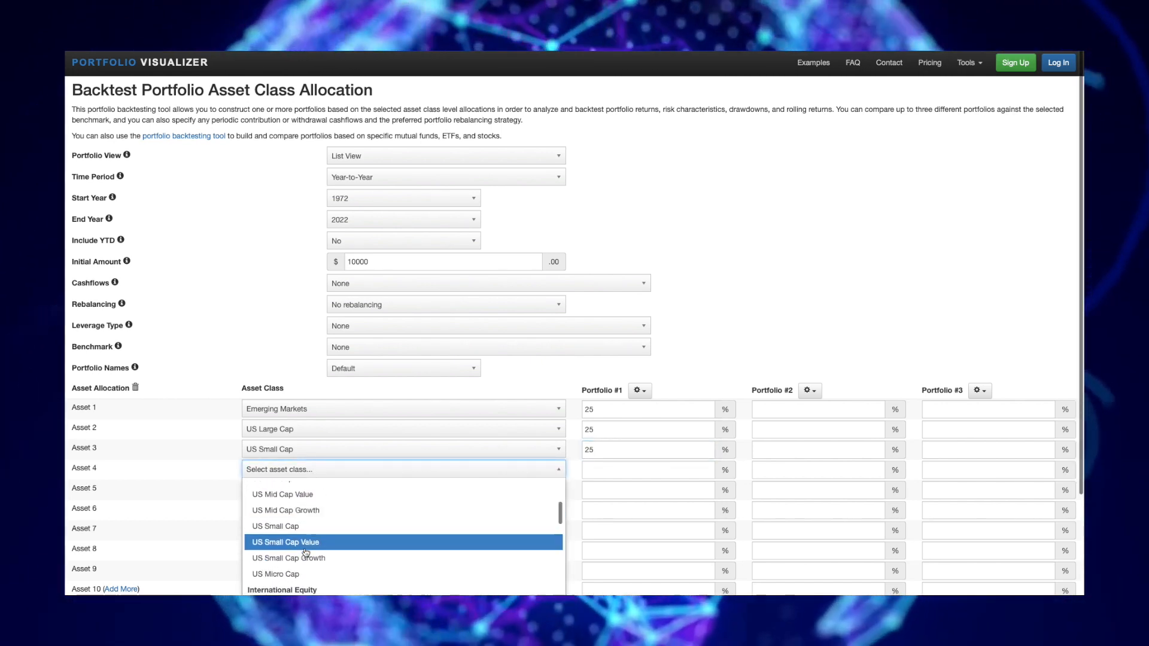
scroll(305, 551, "down", 5)
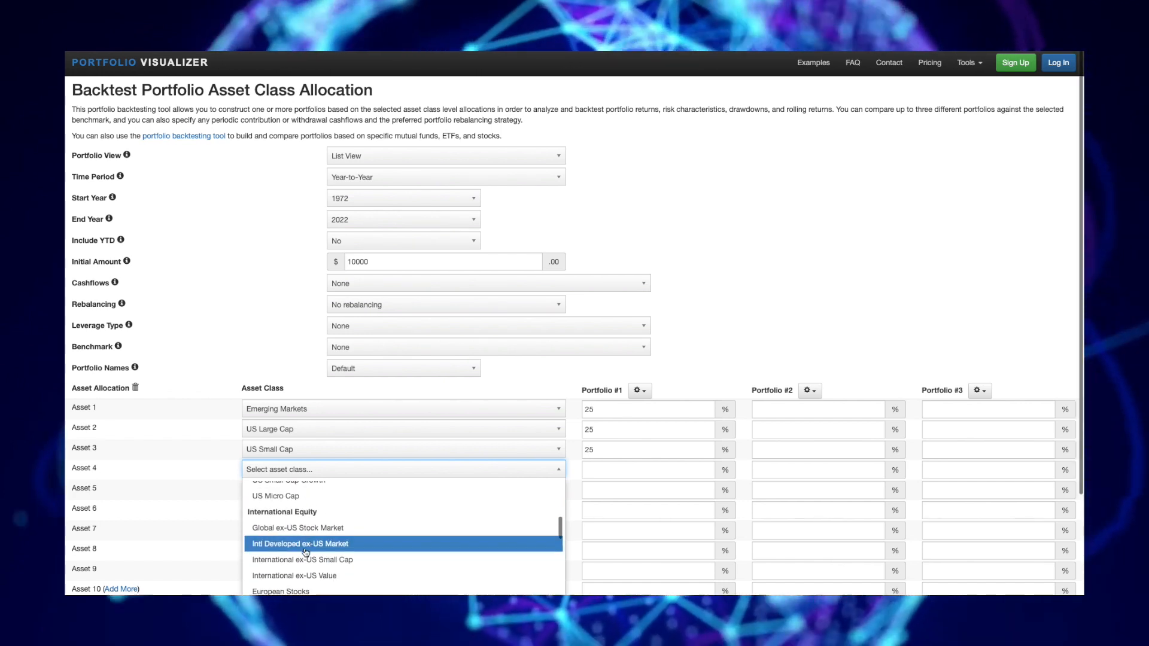
scroll(306, 551, "down", 6)
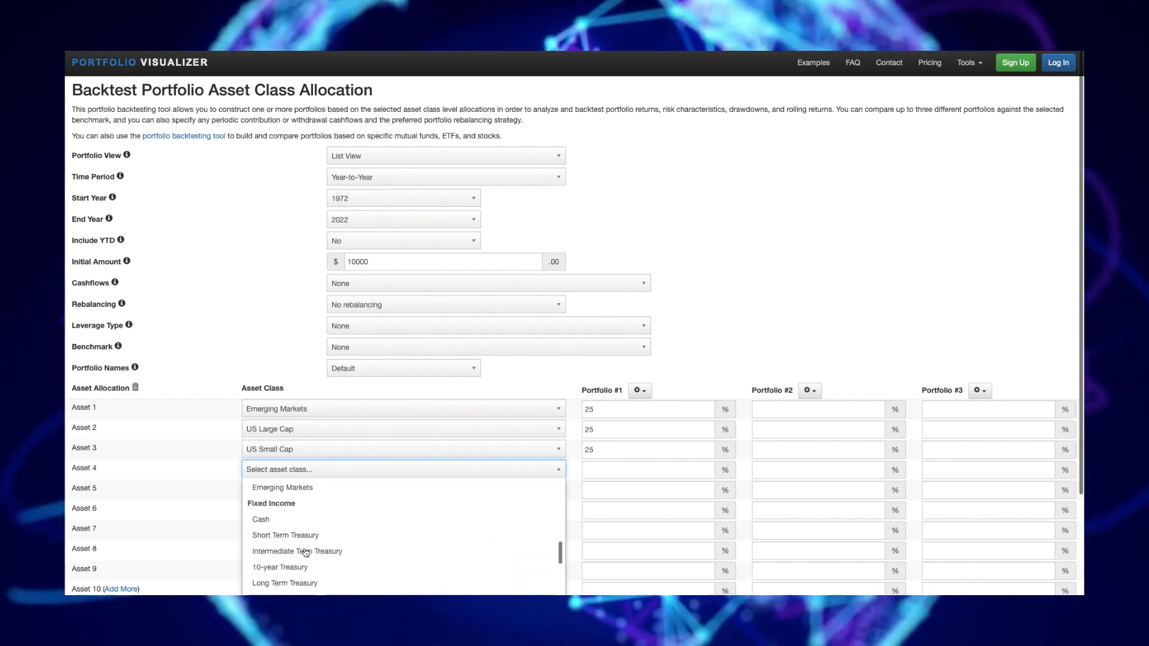
scroll(305, 551, "down", 2)
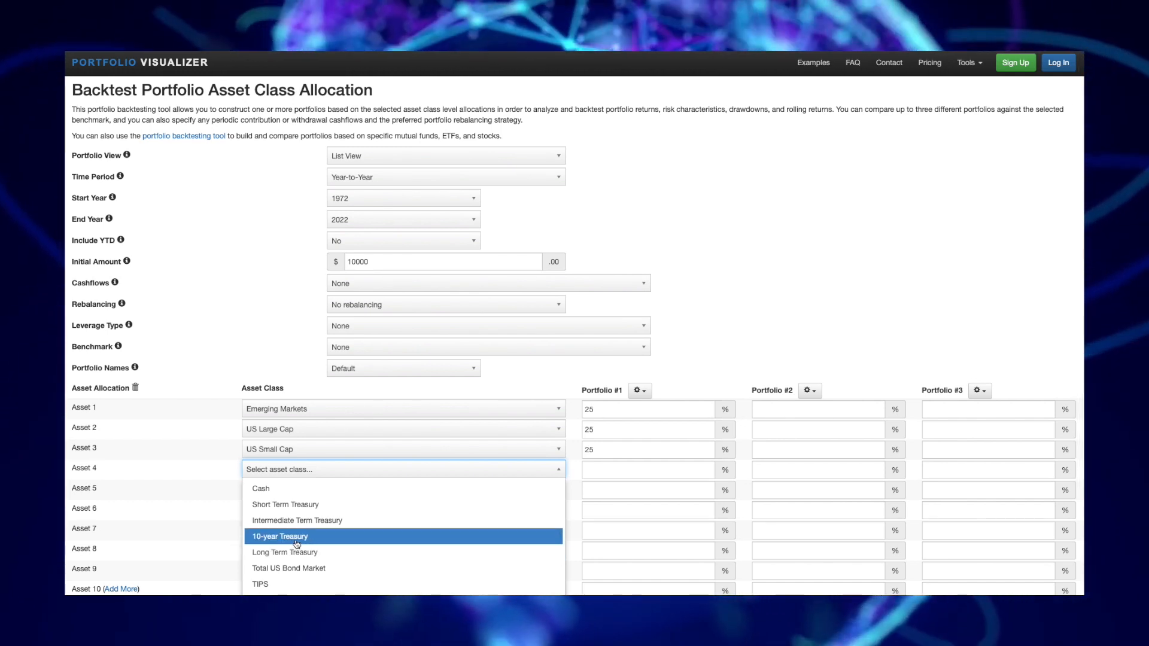
left_click(296, 542)
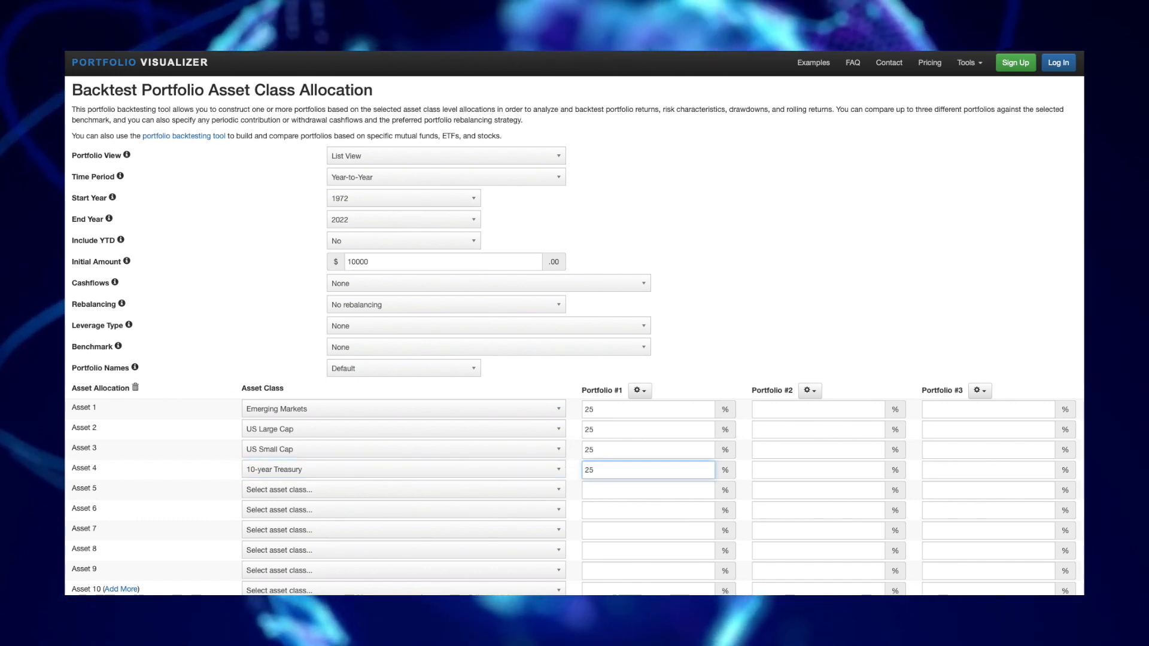
left_click(843, 247)
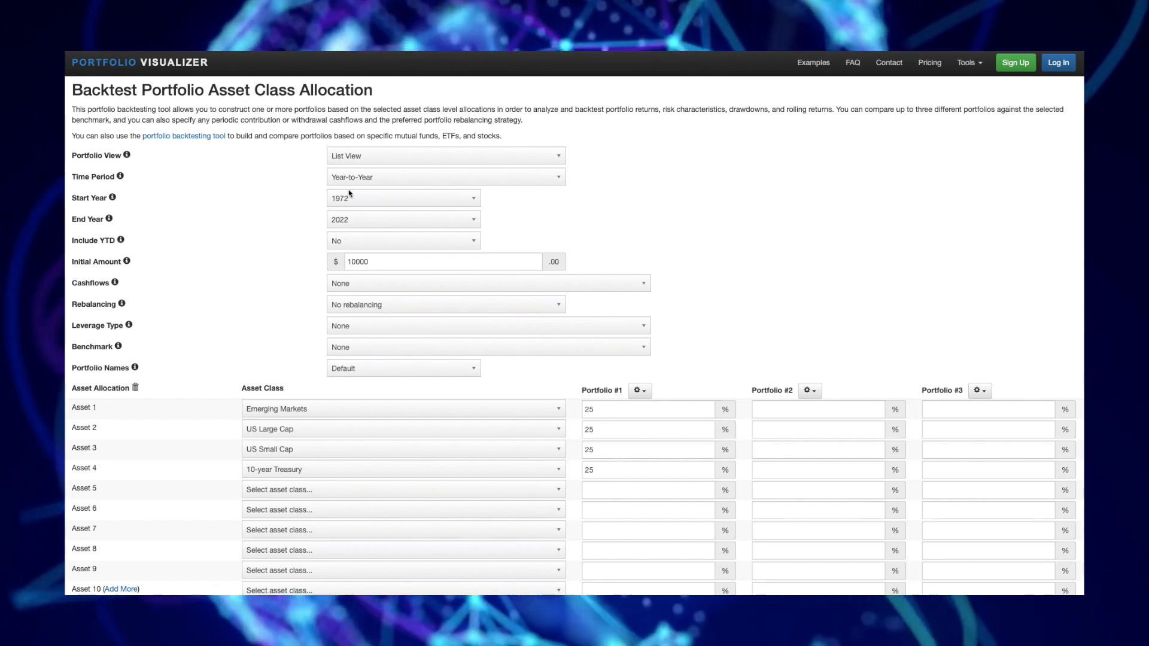
Analyze the four-asset portfolio and review its allocations, portfolio returns and growth chart
scroll(311, 372, "down", 3)
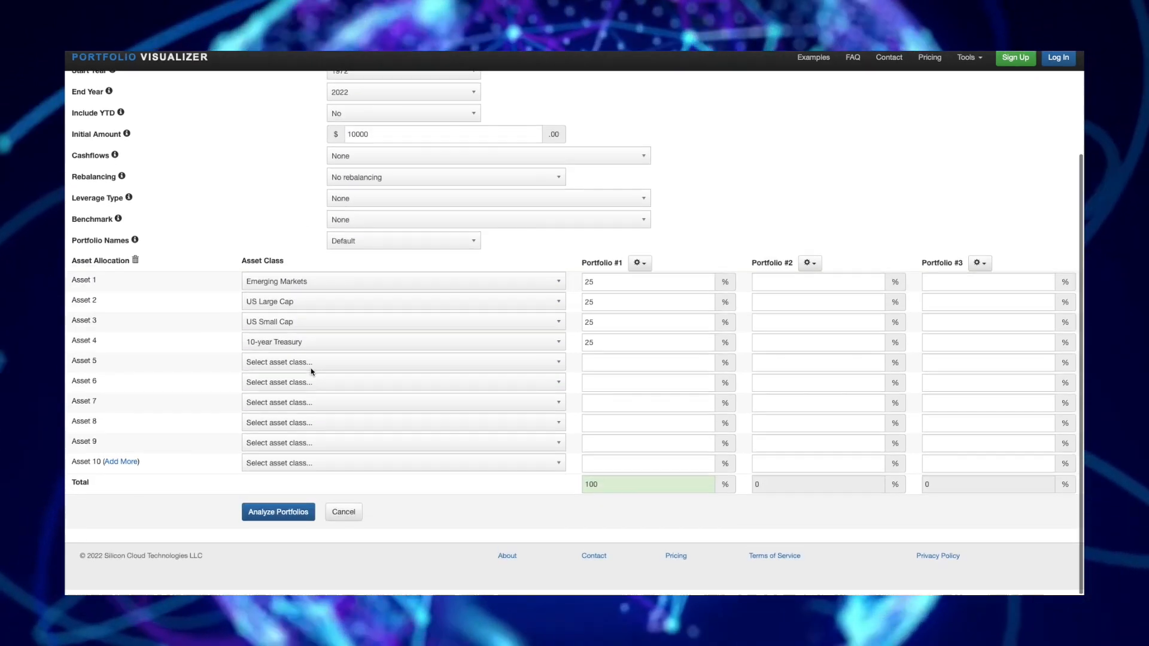
left_click(294, 519)
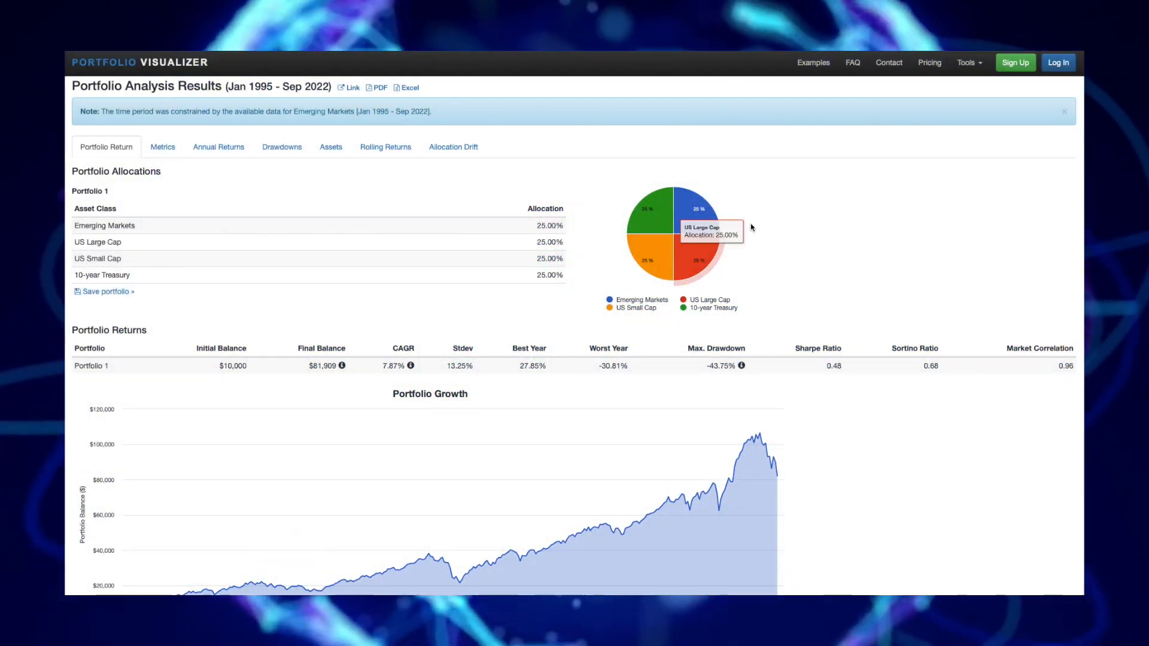
scroll(374, 414, "down", 3)
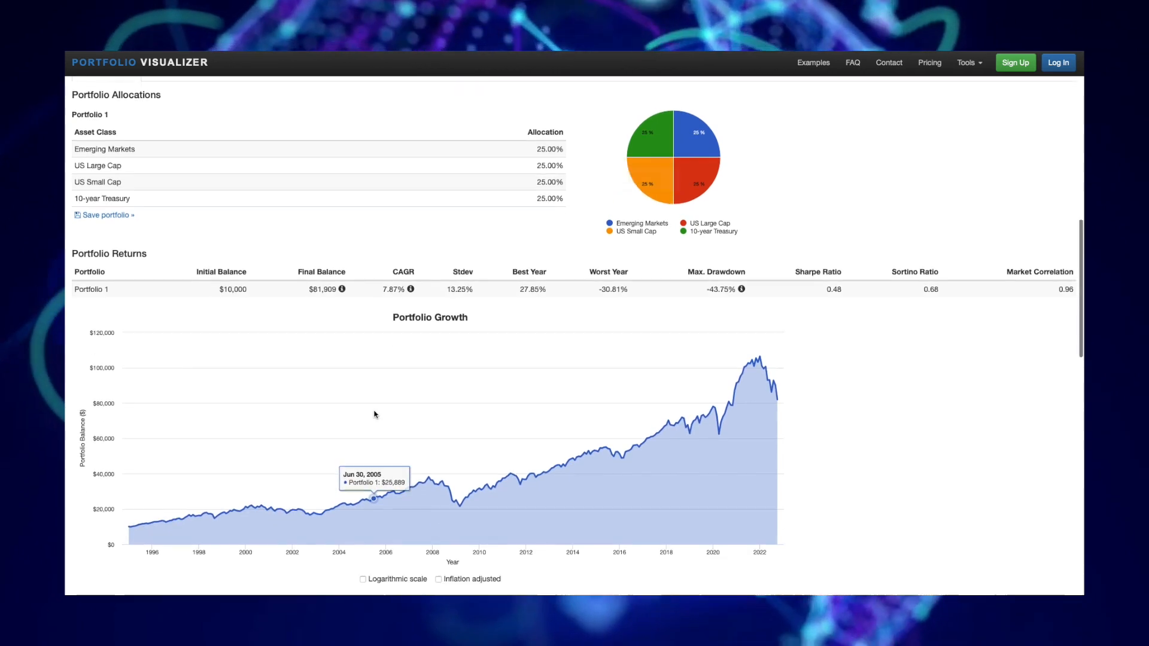
scroll(317, 498, "up", 10)
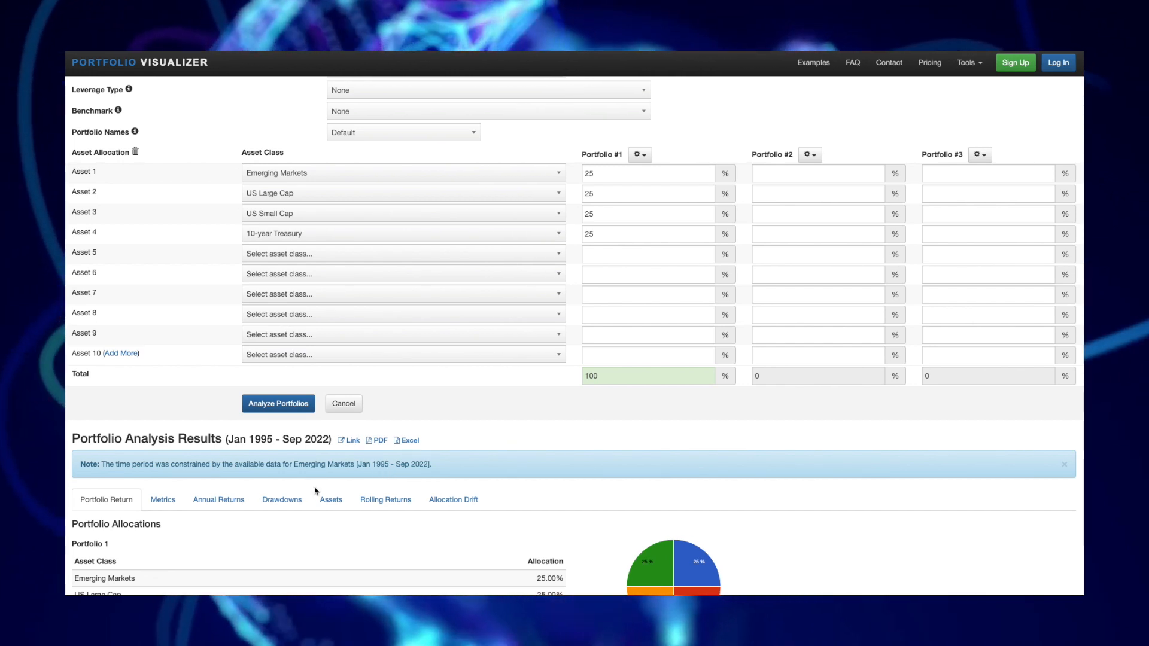
scroll(315, 491, "down", 5)
scroll(314, 491, "down", 4)
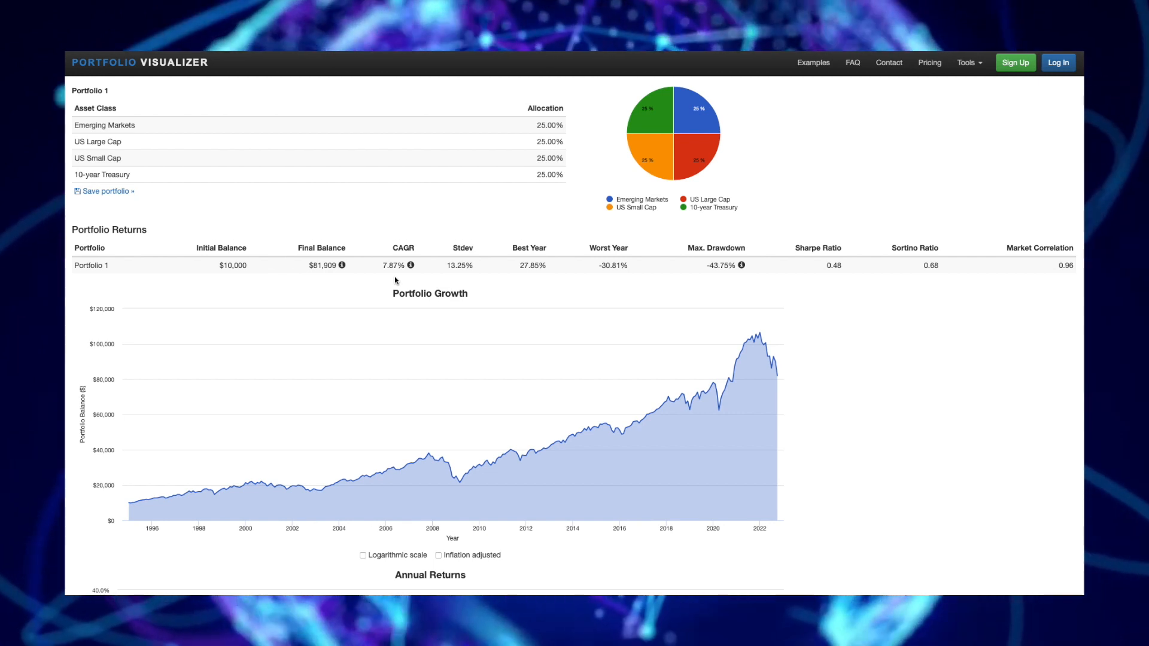
Reallocate Portfolio #1 to 100% US Large Cap, clearing the other three allocations, and rerun the analysis
scroll(394, 280, "up", 6)
scroll(394, 278, "up", 3)
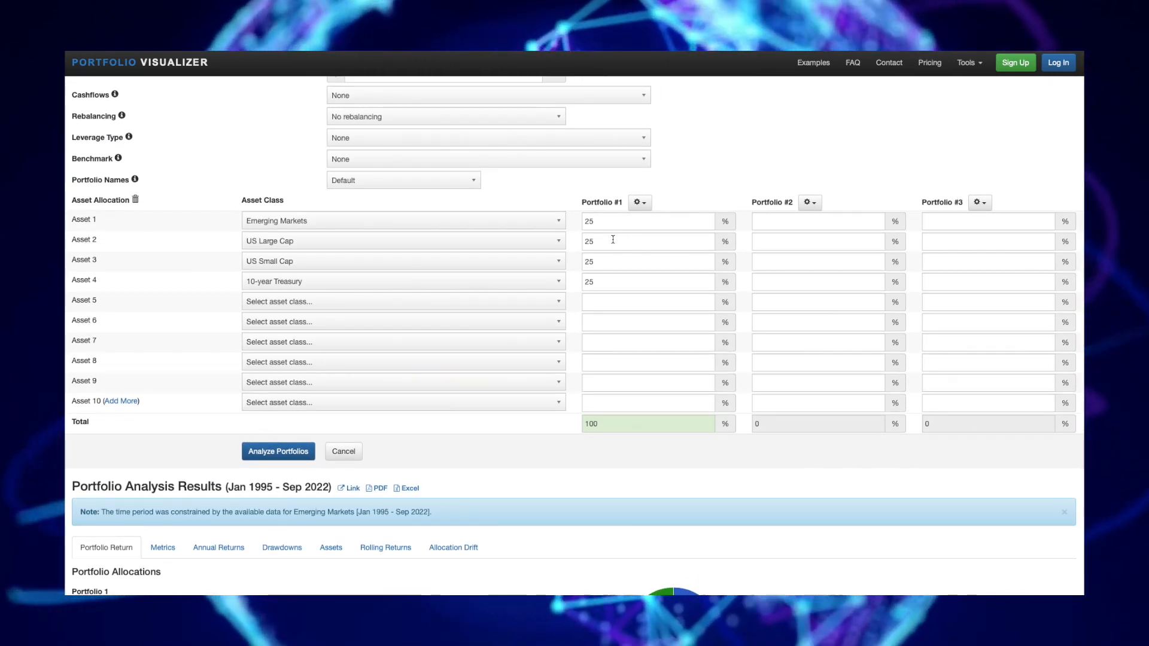
left_click(610, 219)
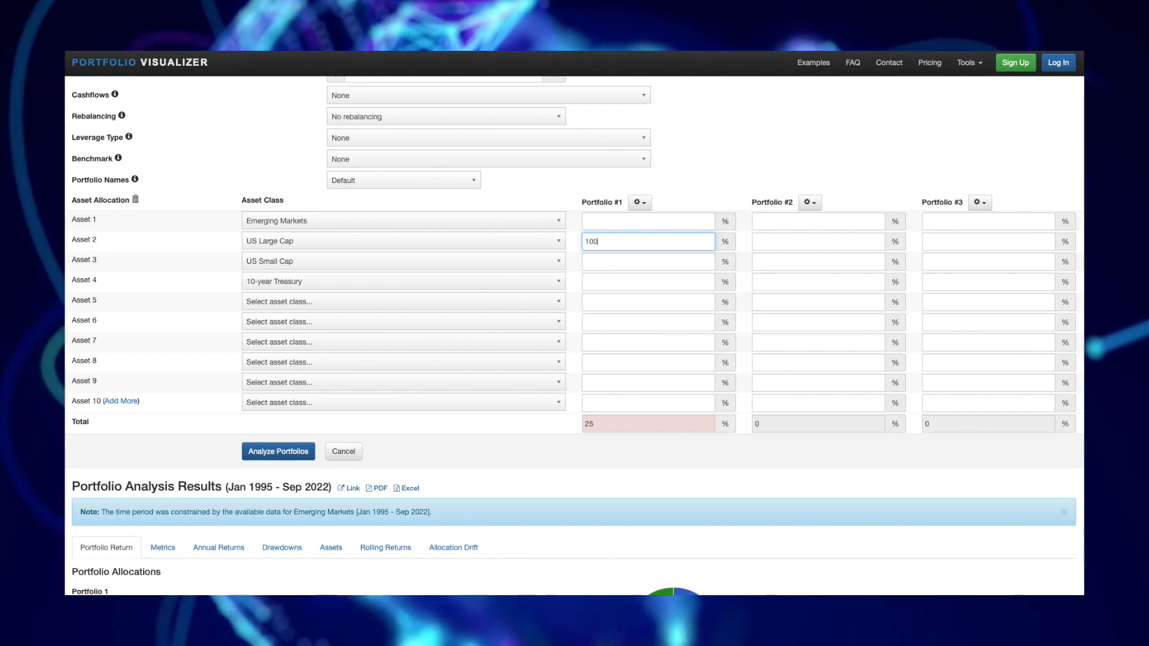
left_click(288, 450)
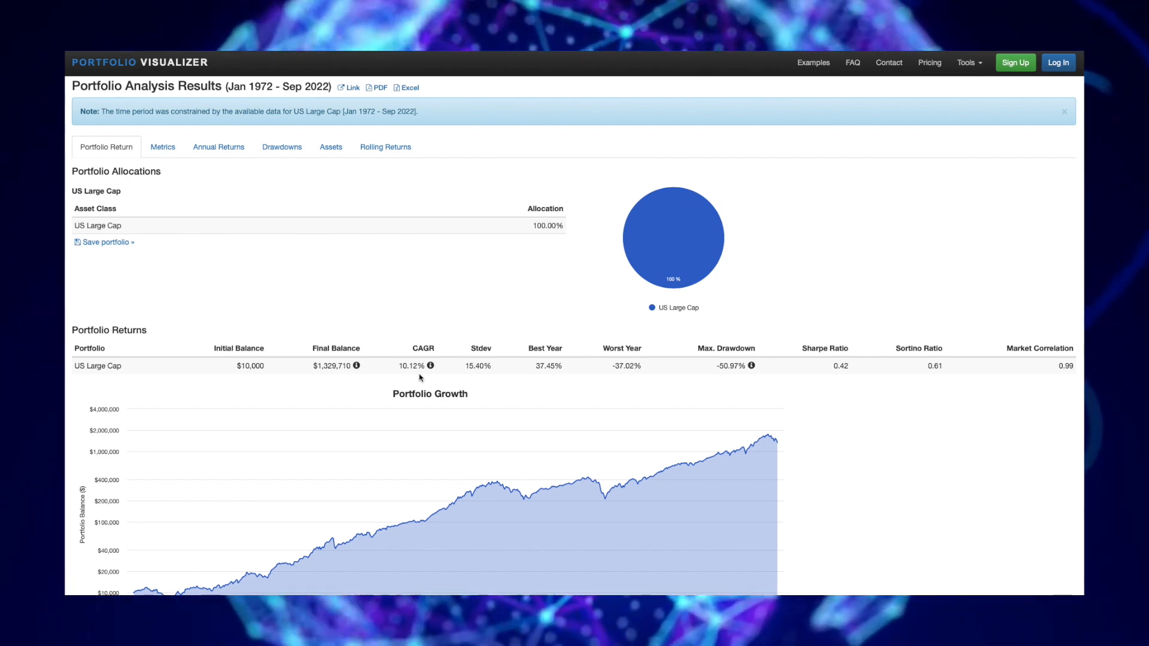
scroll(421, 377, "up", 7)
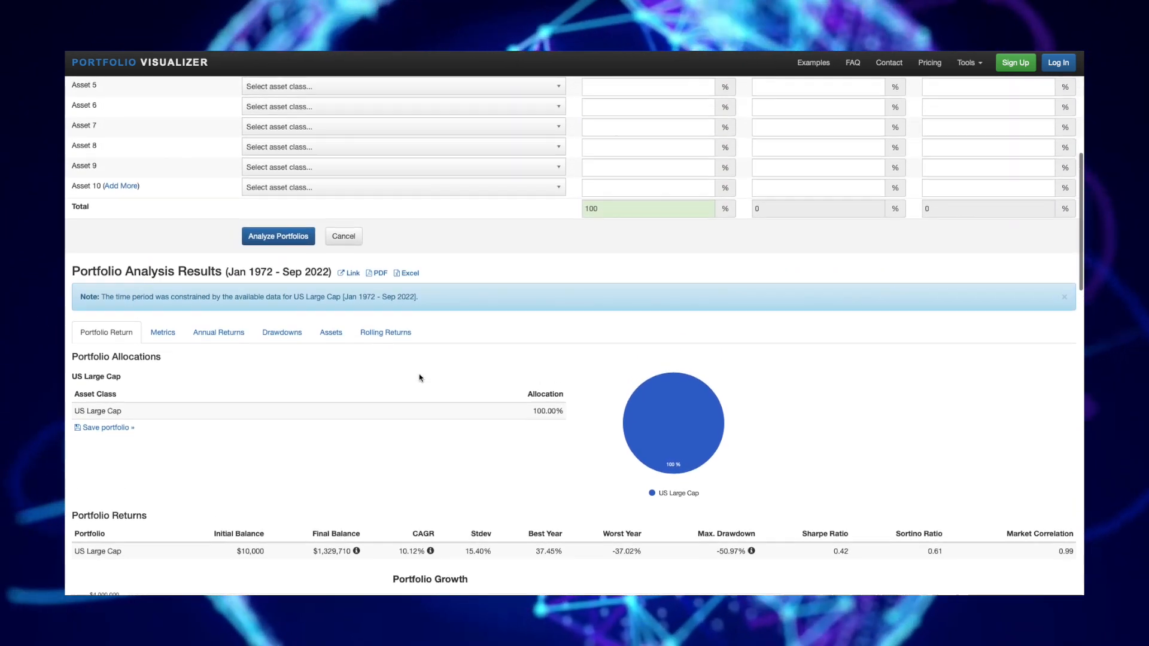